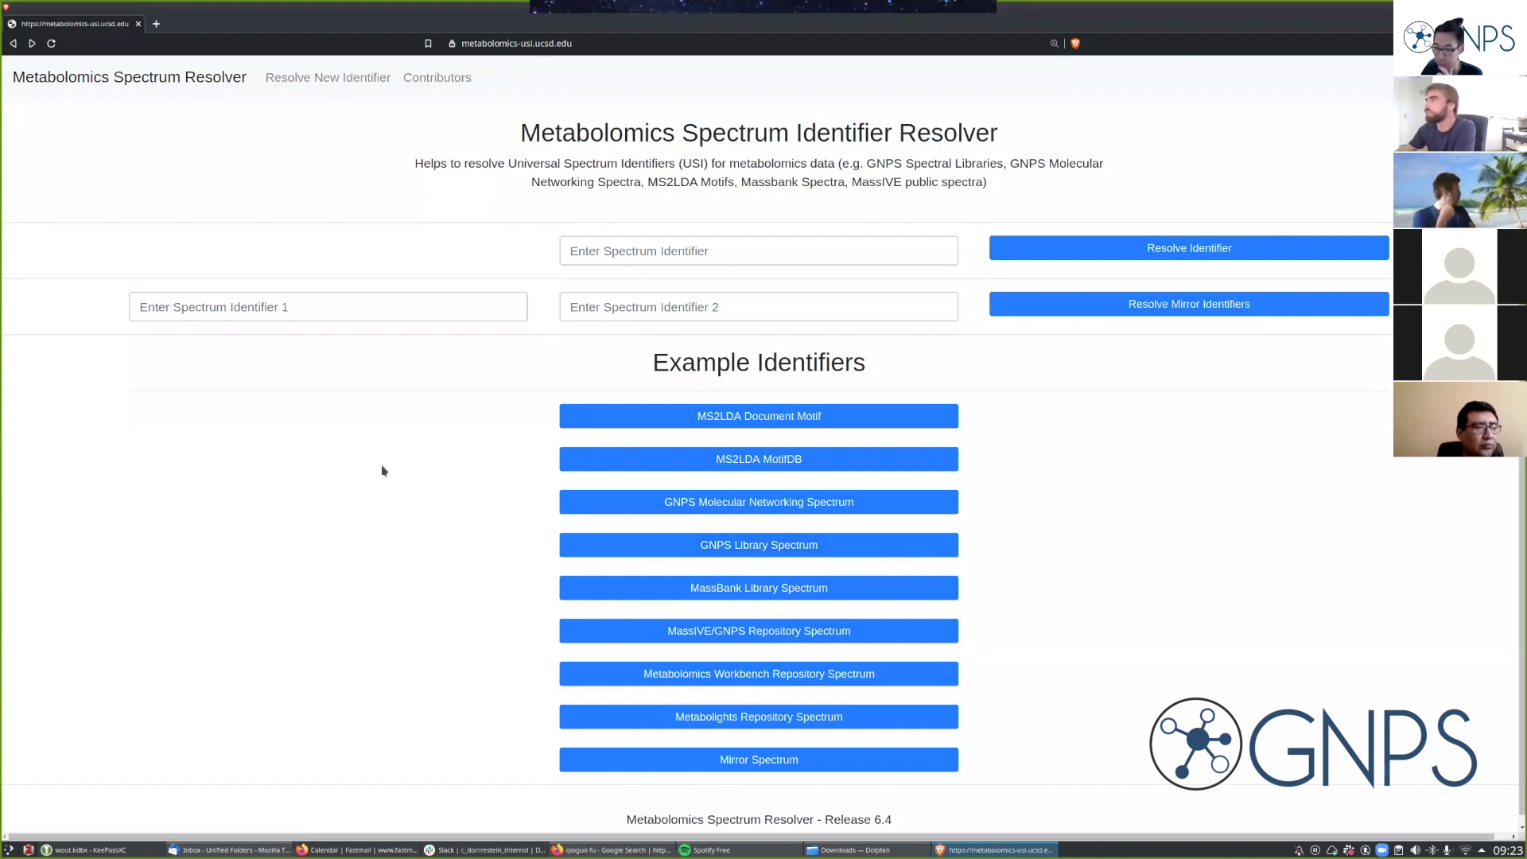
pyautogui.click(461, 43)
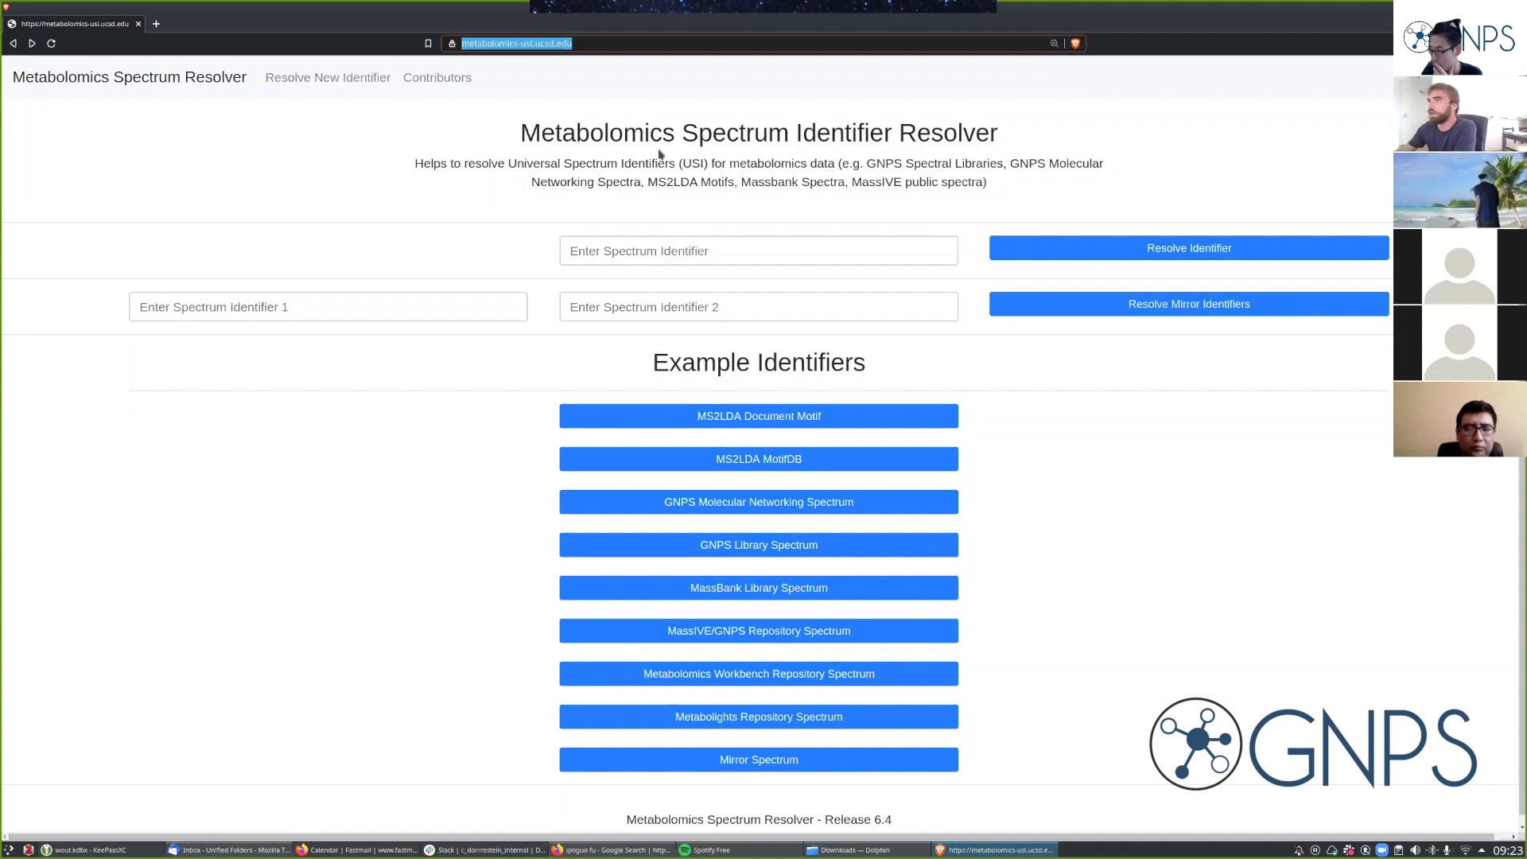
pyautogui.click(552, 129)
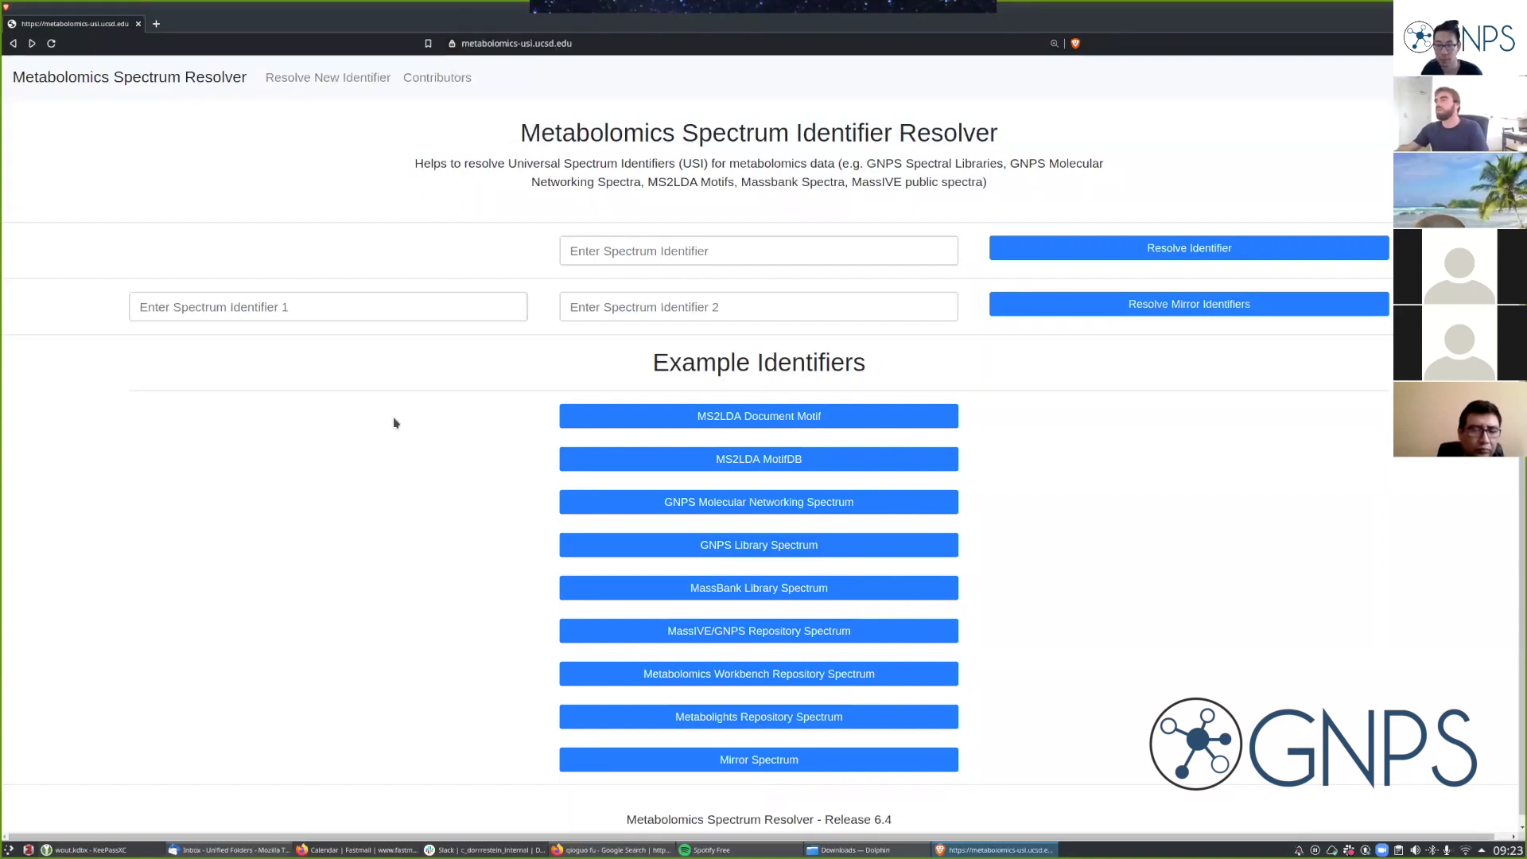
pyautogui.click(621, 248)
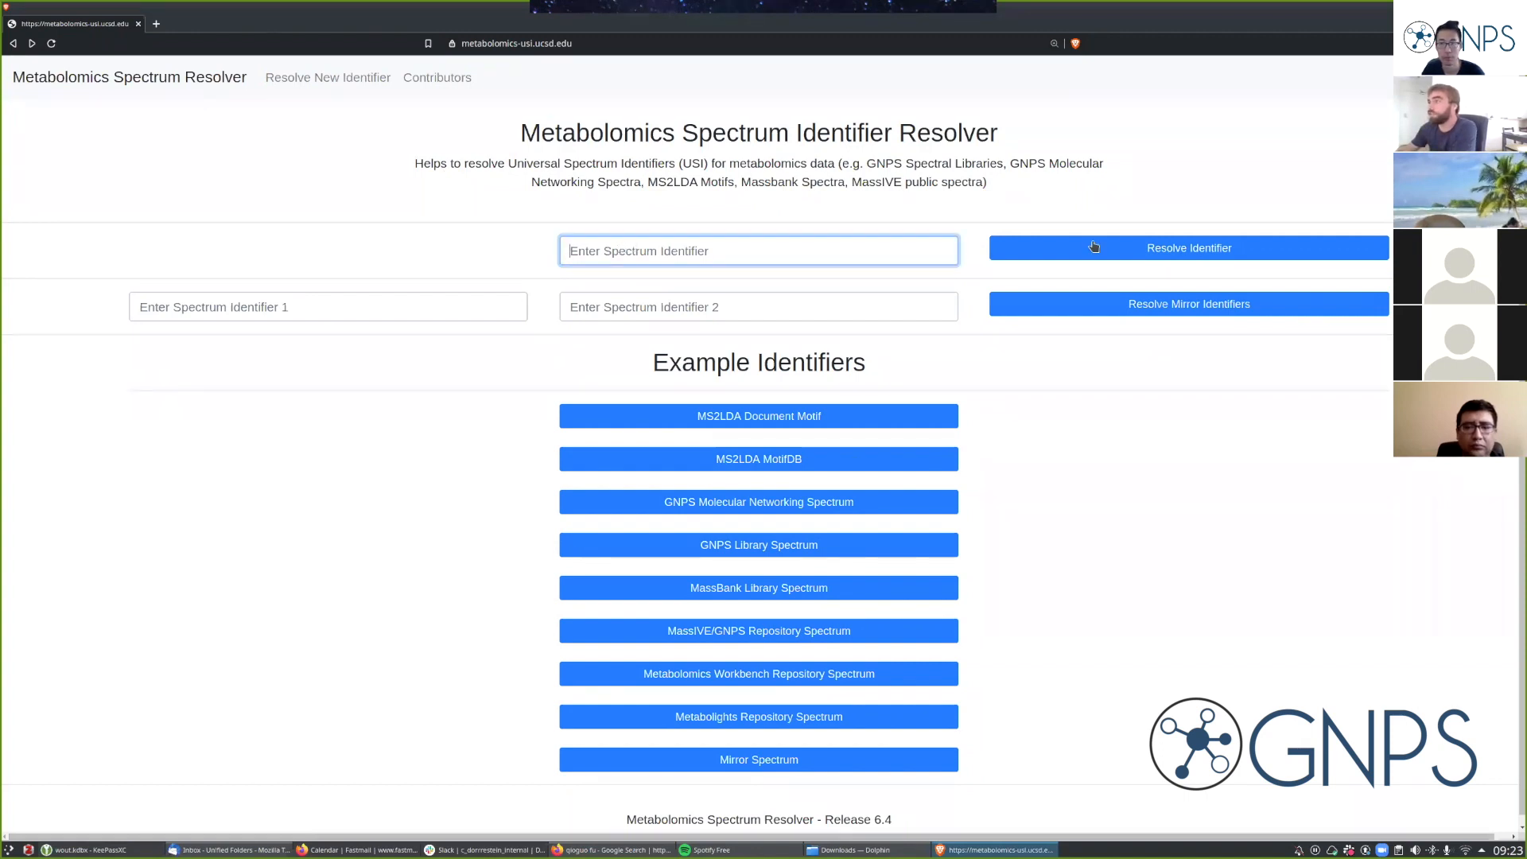
pyautogui.click(430, 301)
pyautogui.press('Tab')
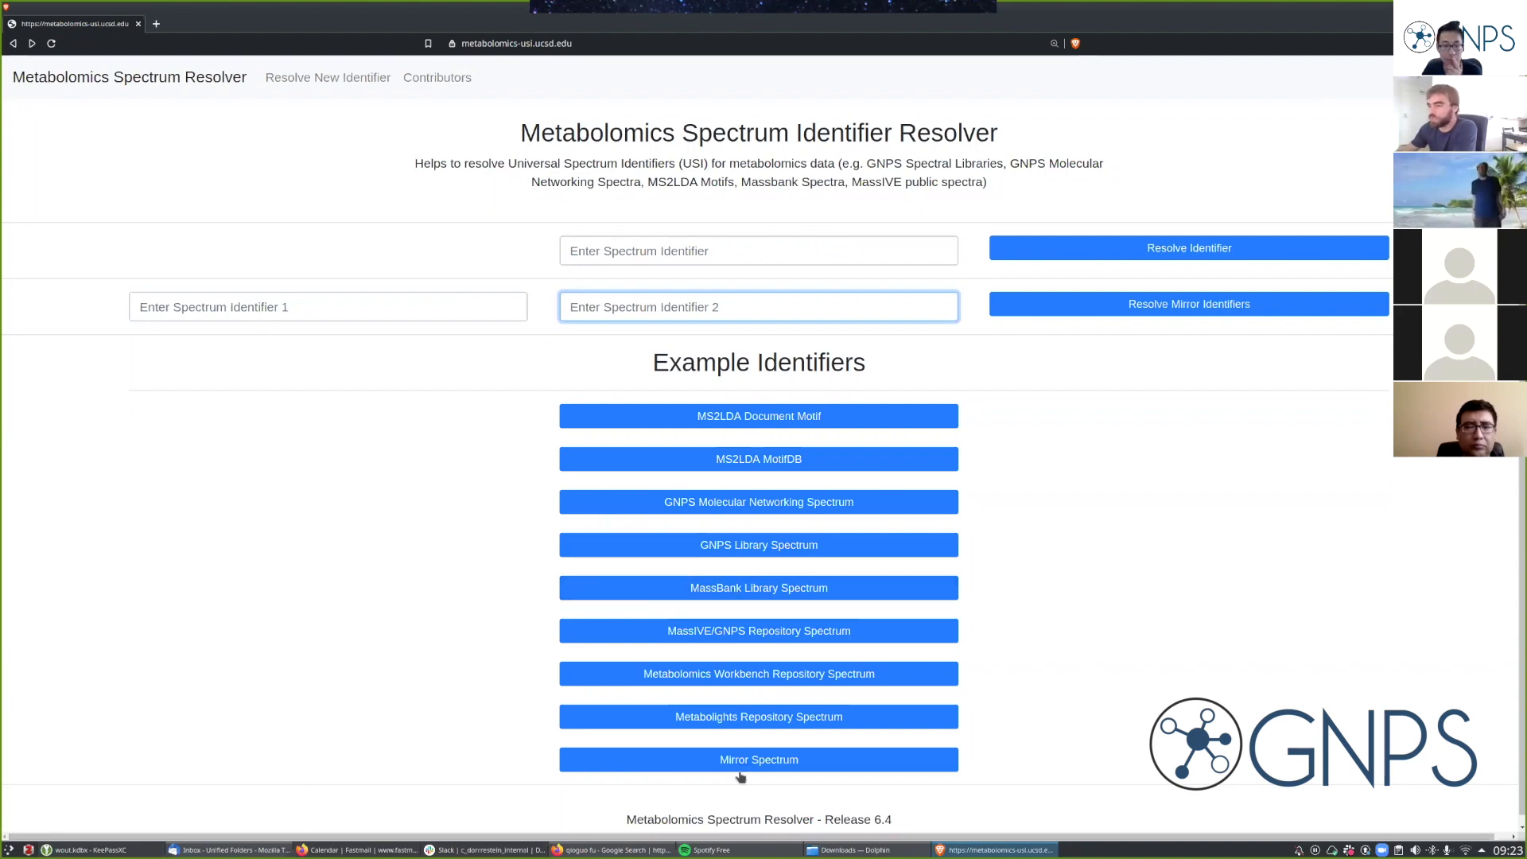
# Open the MassBank Library Spectrum example and look over its spectrum plot and drawing controls.
pyautogui.click(741, 589)
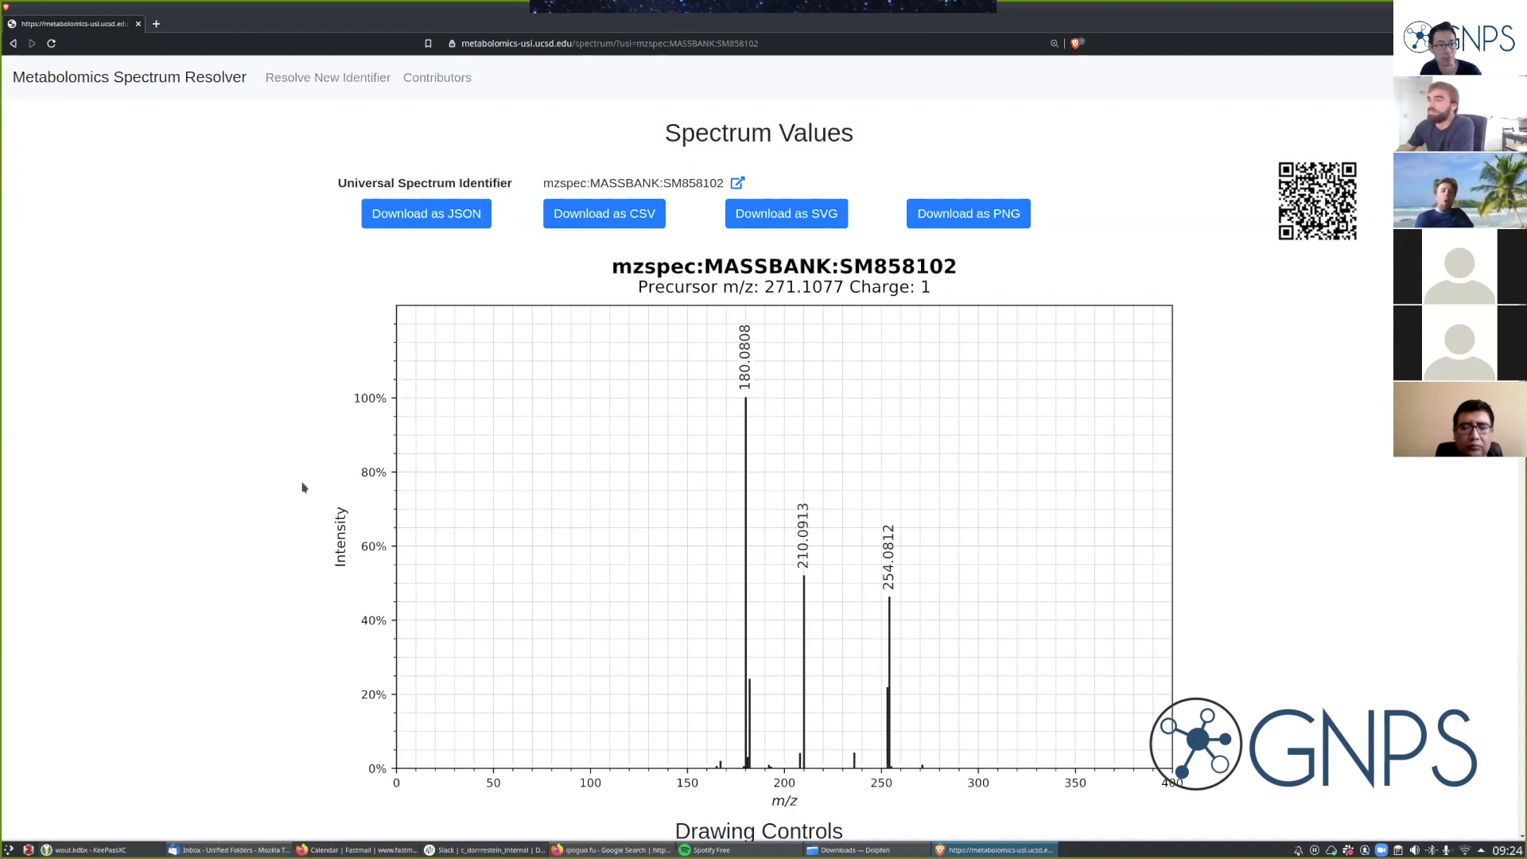
pyautogui.scroll(-2, 302, 488)
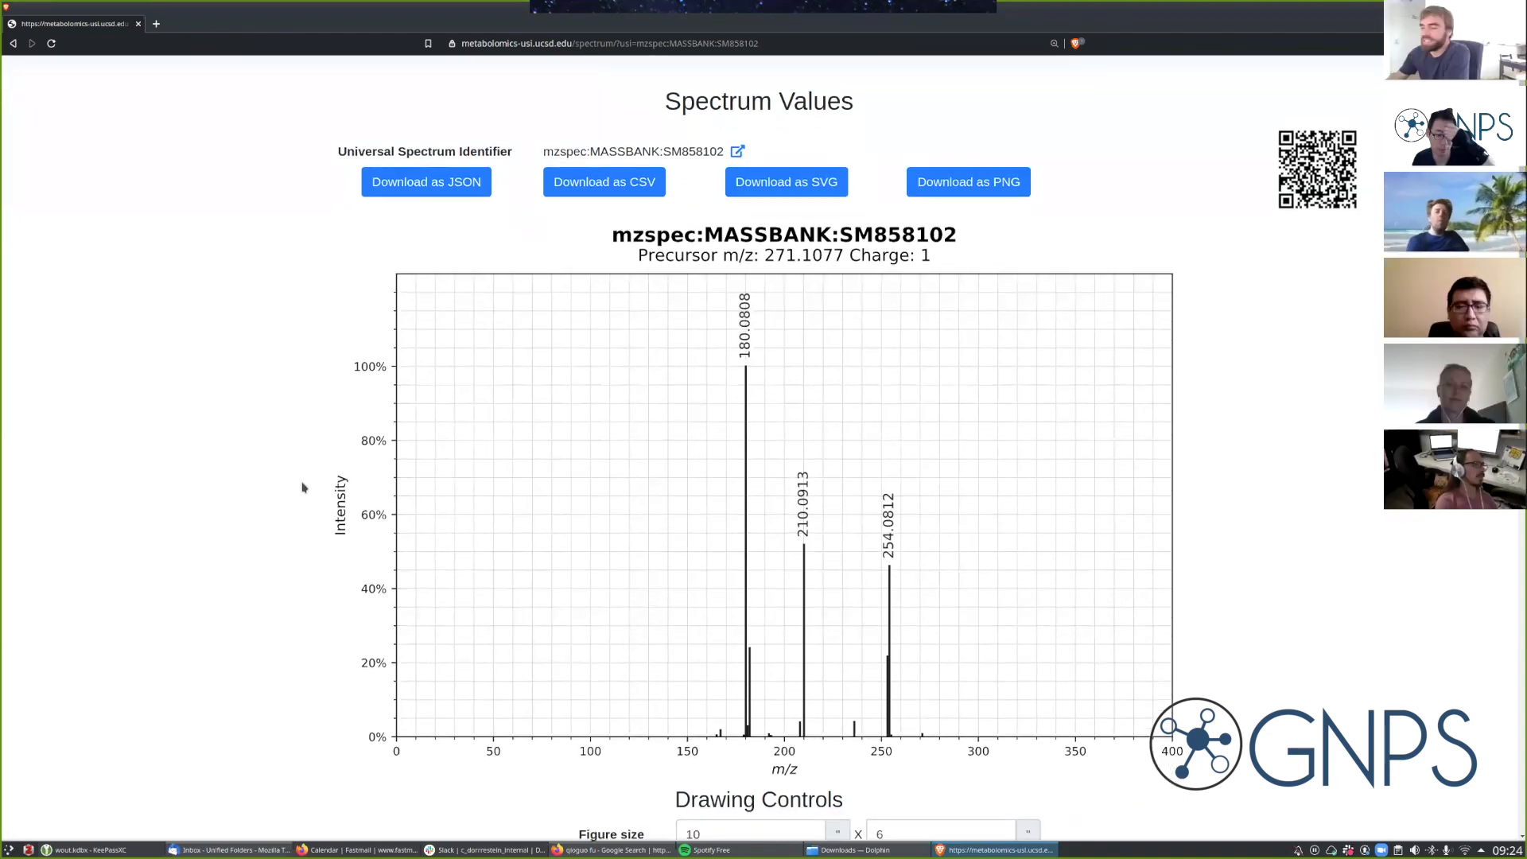
pyautogui.scroll(-4, 302, 488)
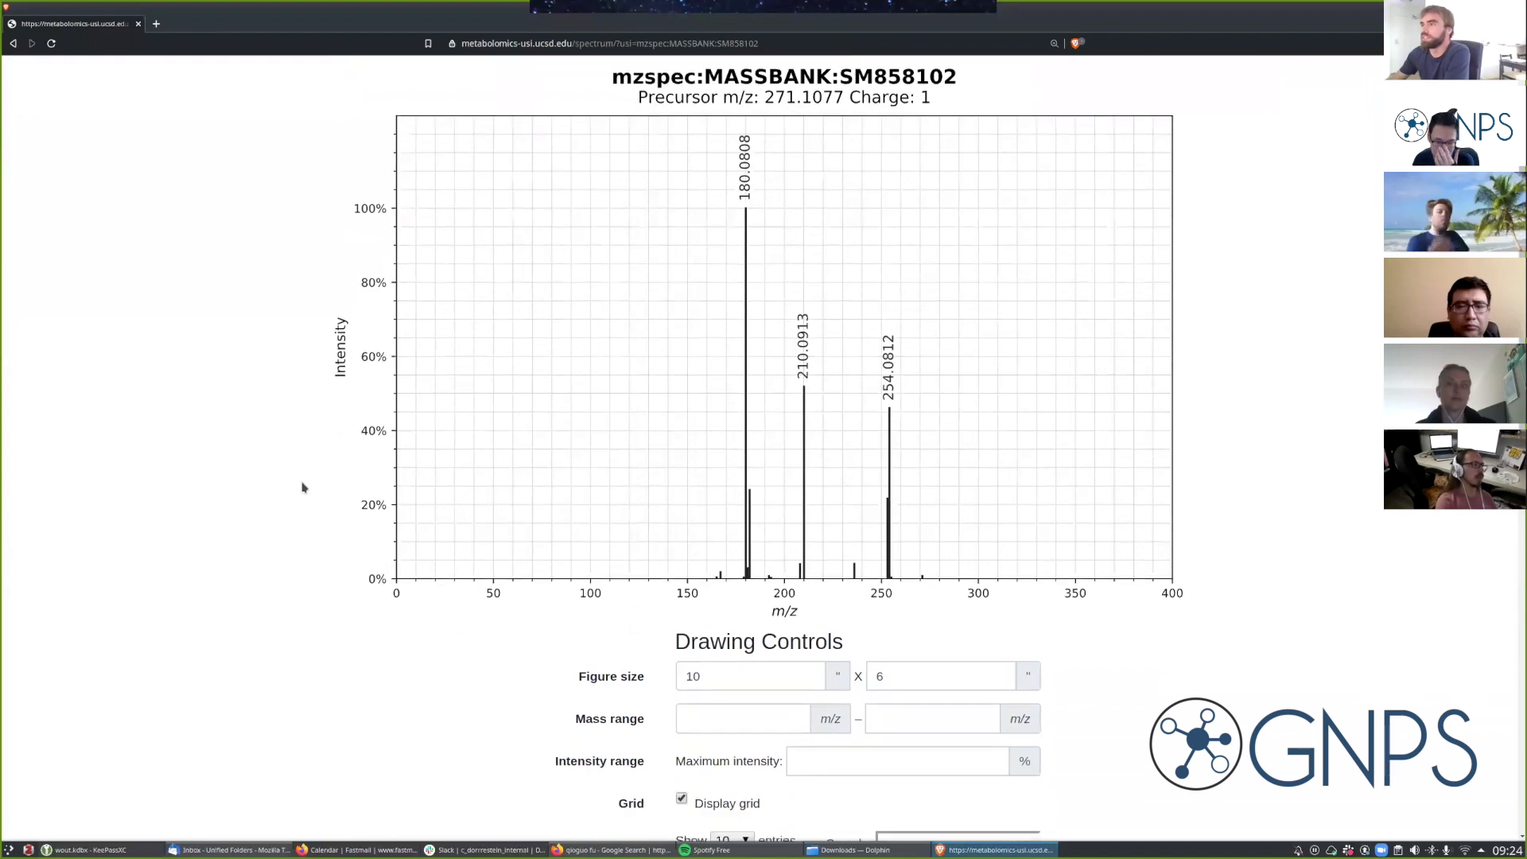
pyautogui.hotkey('ctrl', '-')
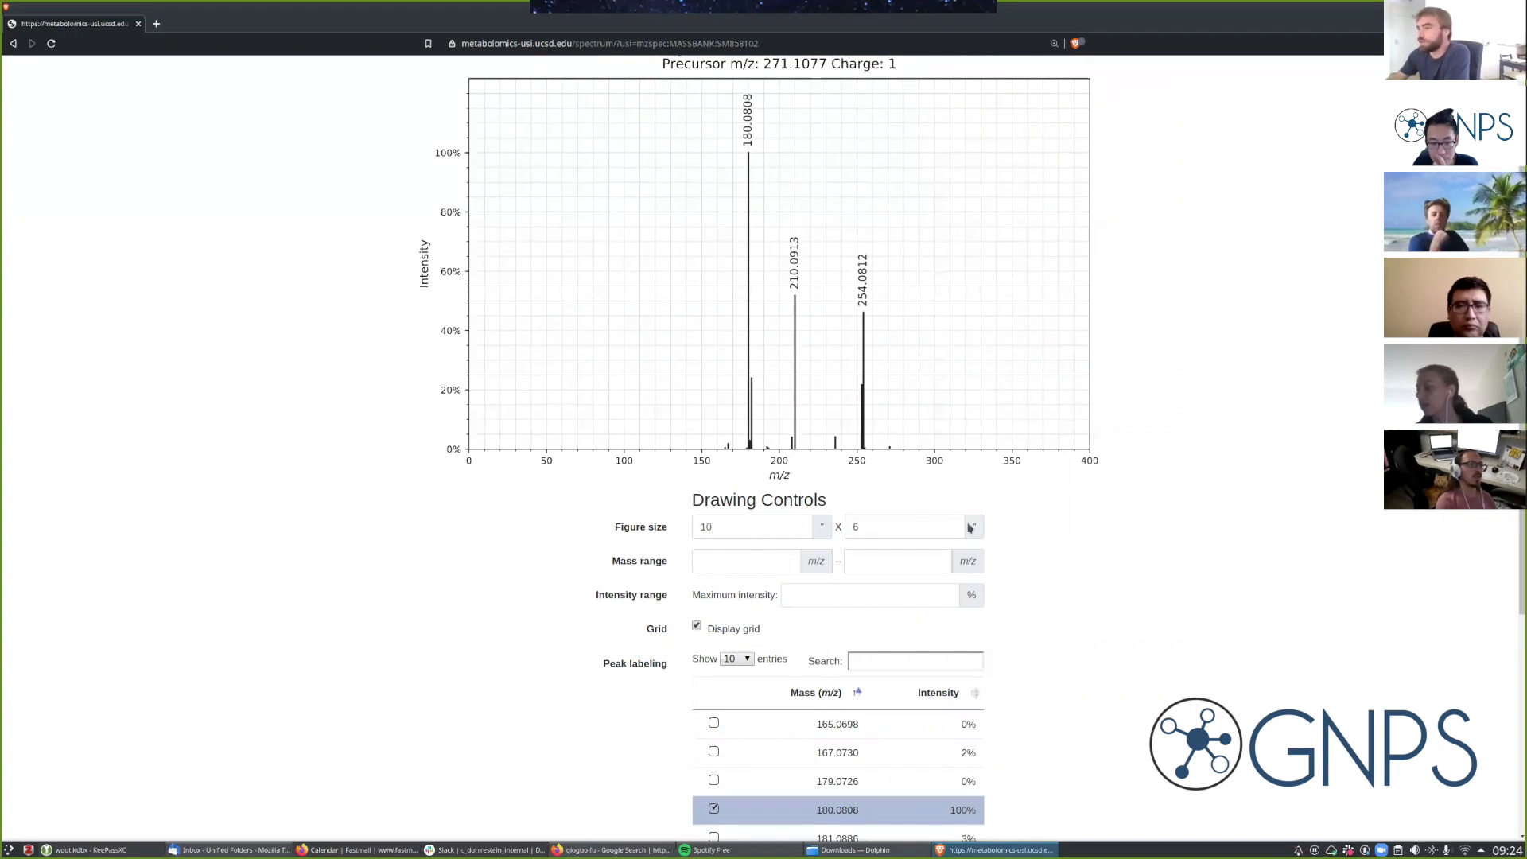
# Limit the plot's mass range to 220–260 m/z and update the figure.
pyautogui.scroll(1, 631, 557)
pyautogui.click(739, 619)
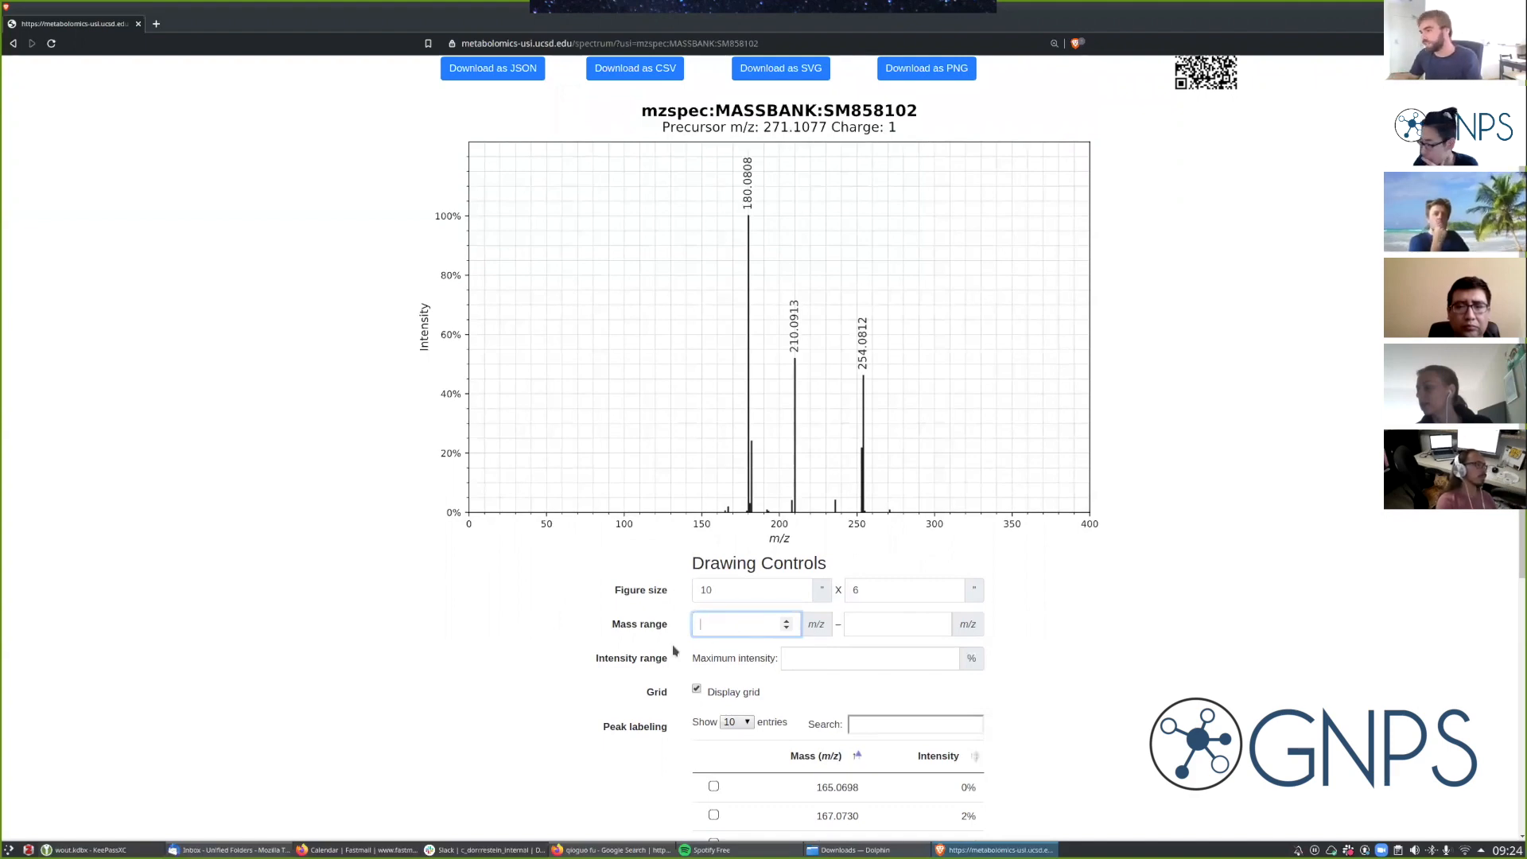
pyautogui.write('220')
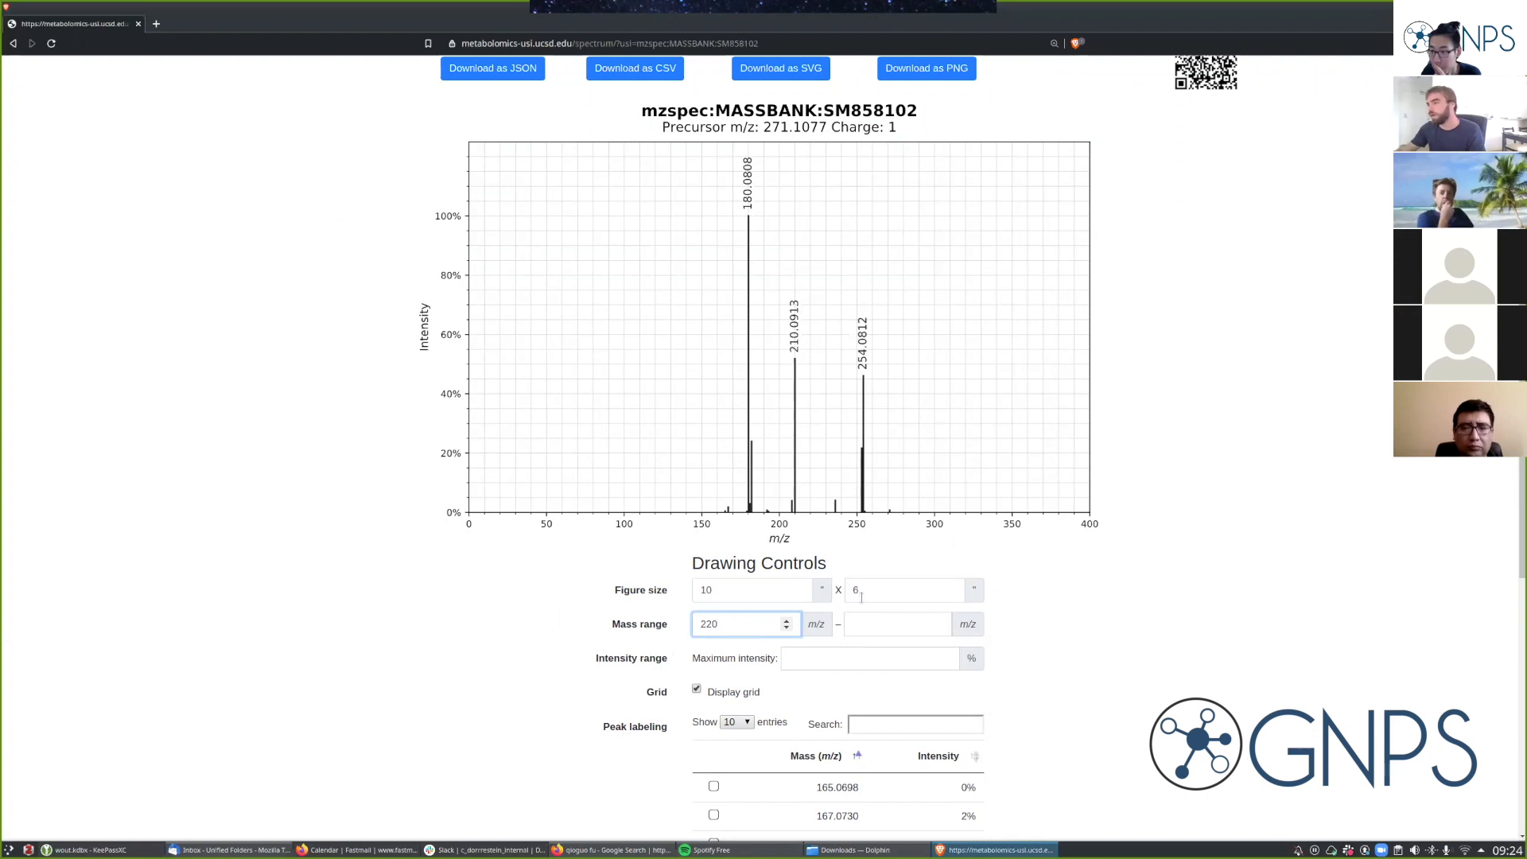
pyautogui.click(886, 625)
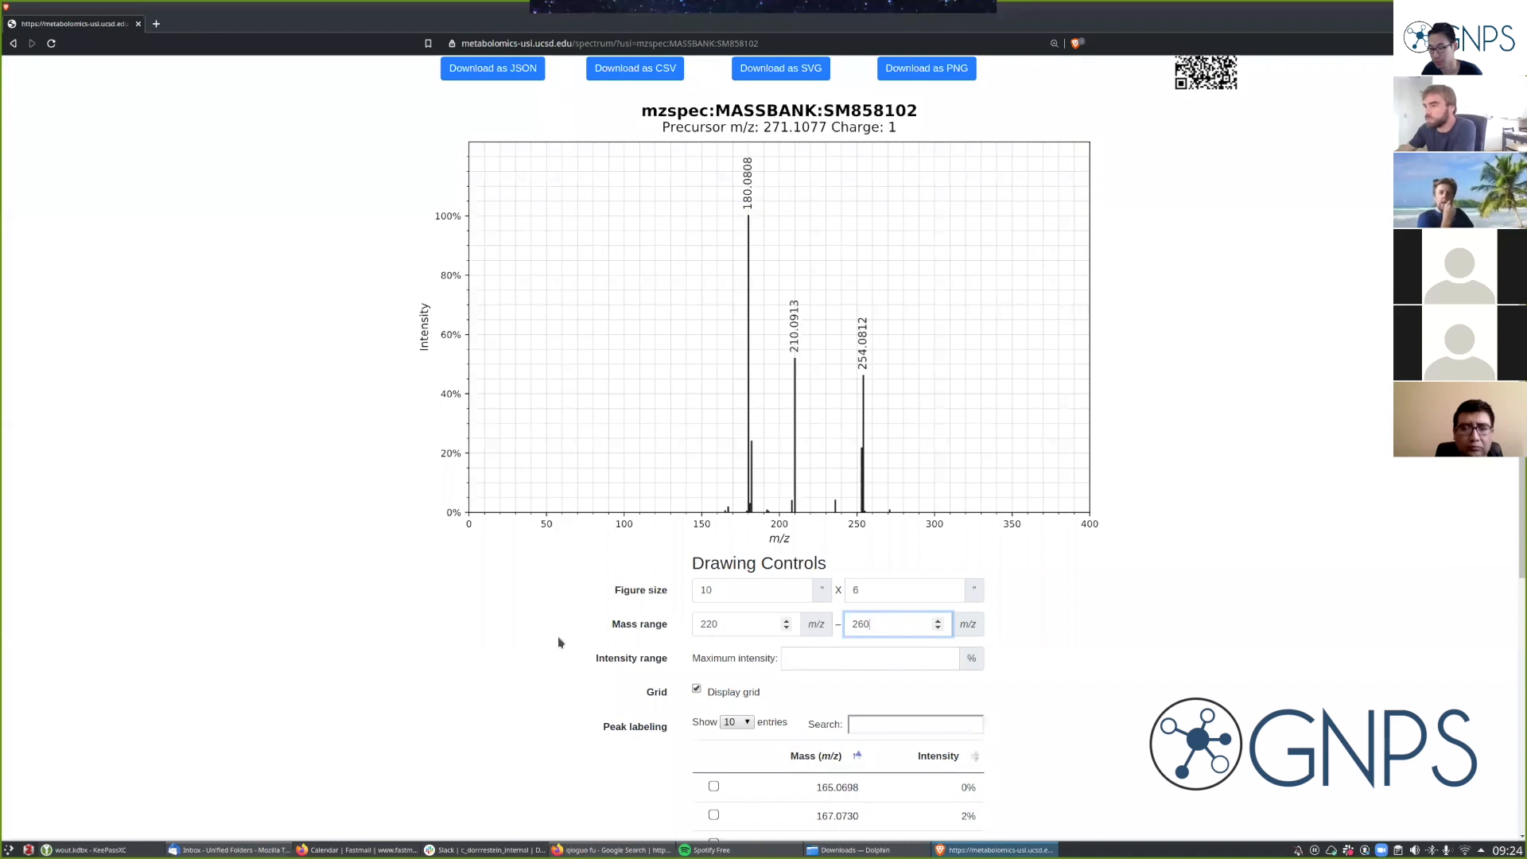
pyautogui.scroll(-5, 541, 628)
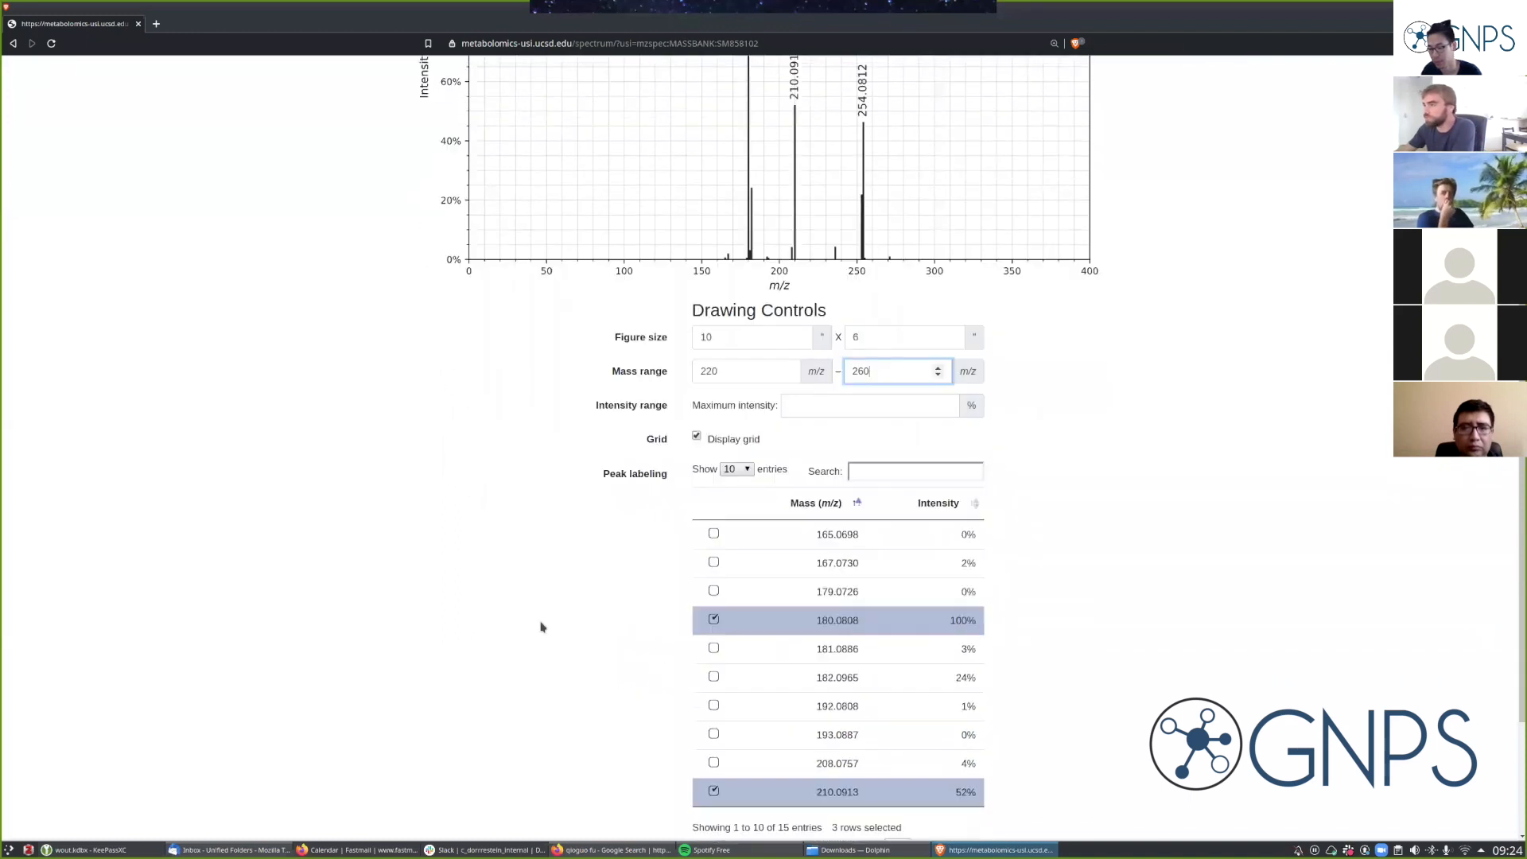
pyautogui.click(776, 770)
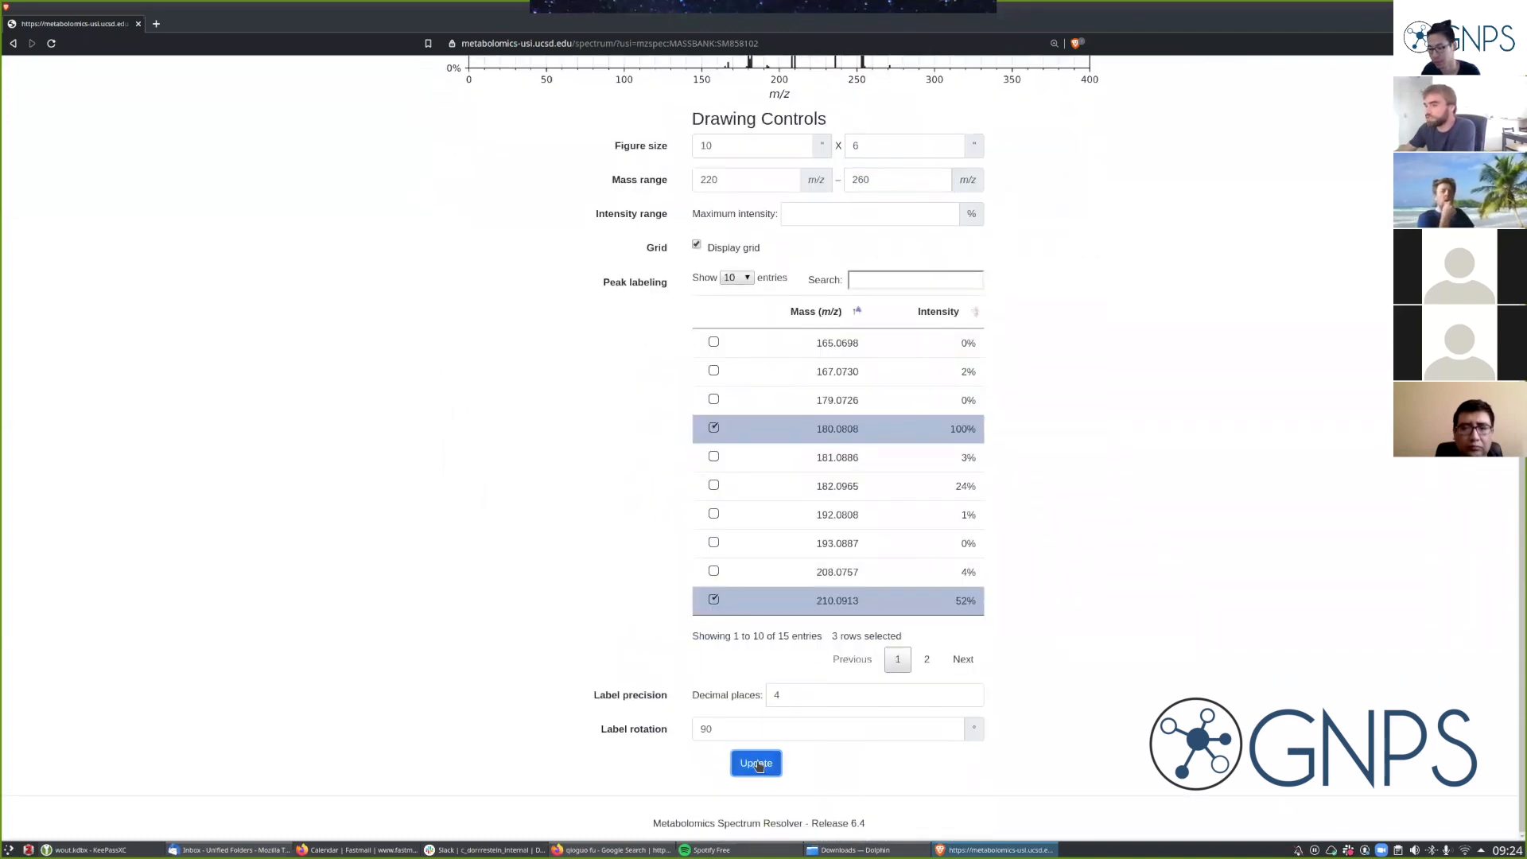
pyautogui.scroll(5, 499, 585)
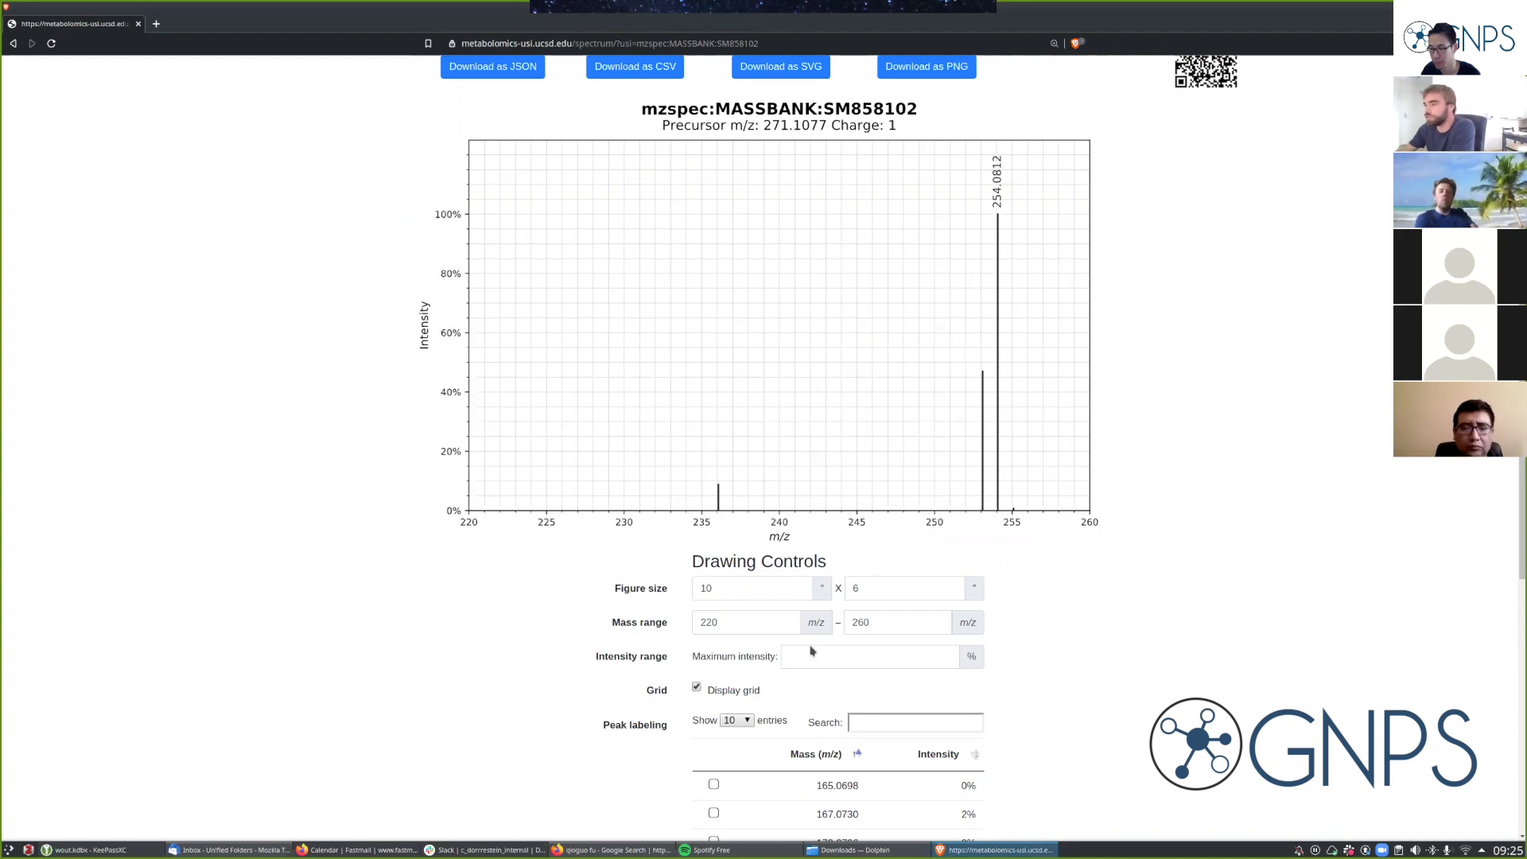
# Set the maximum intensity to 20% and redraw the spectrum to inspect the low-intensity peaks.
pyautogui.click(834, 663)
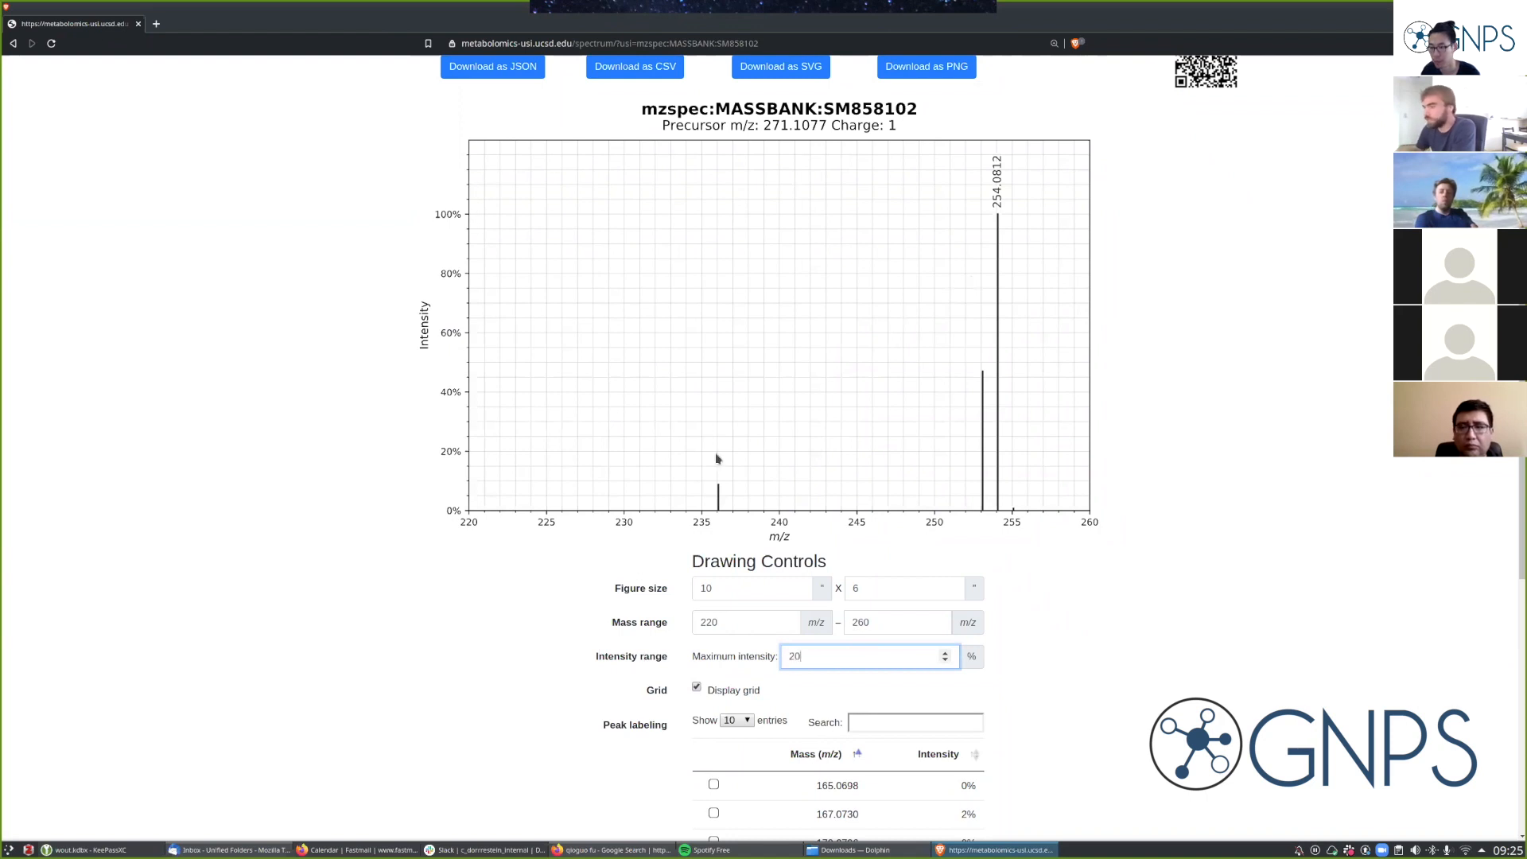
pyautogui.scroll(-3, 572, 685)
pyautogui.scroll(-4, 575, 690)
pyautogui.click(769, 765)
pyautogui.scroll(5, 460, 531)
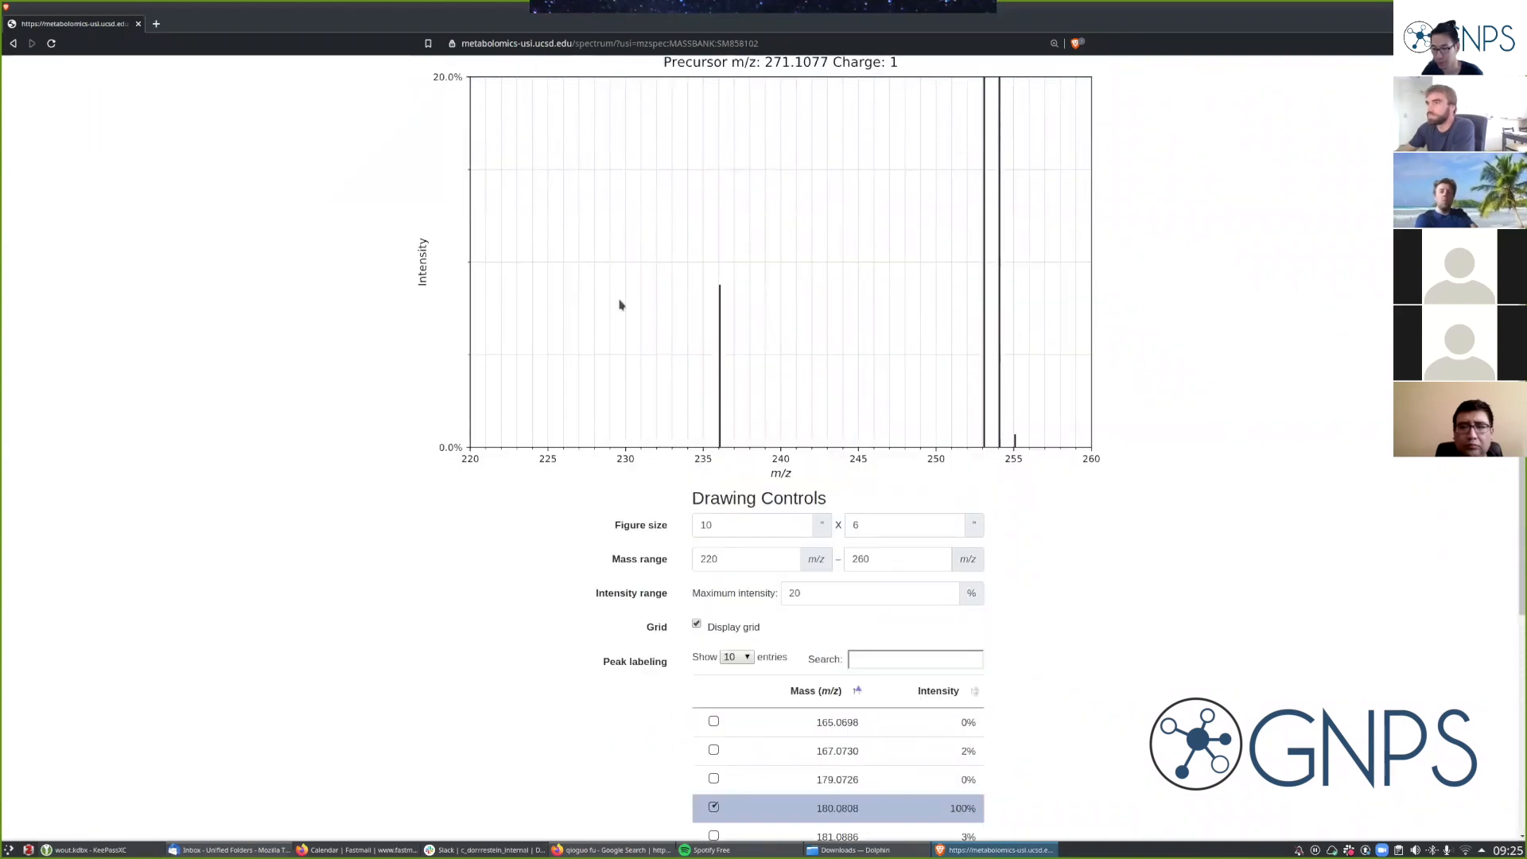
pyautogui.scroll(2, 595, 477)
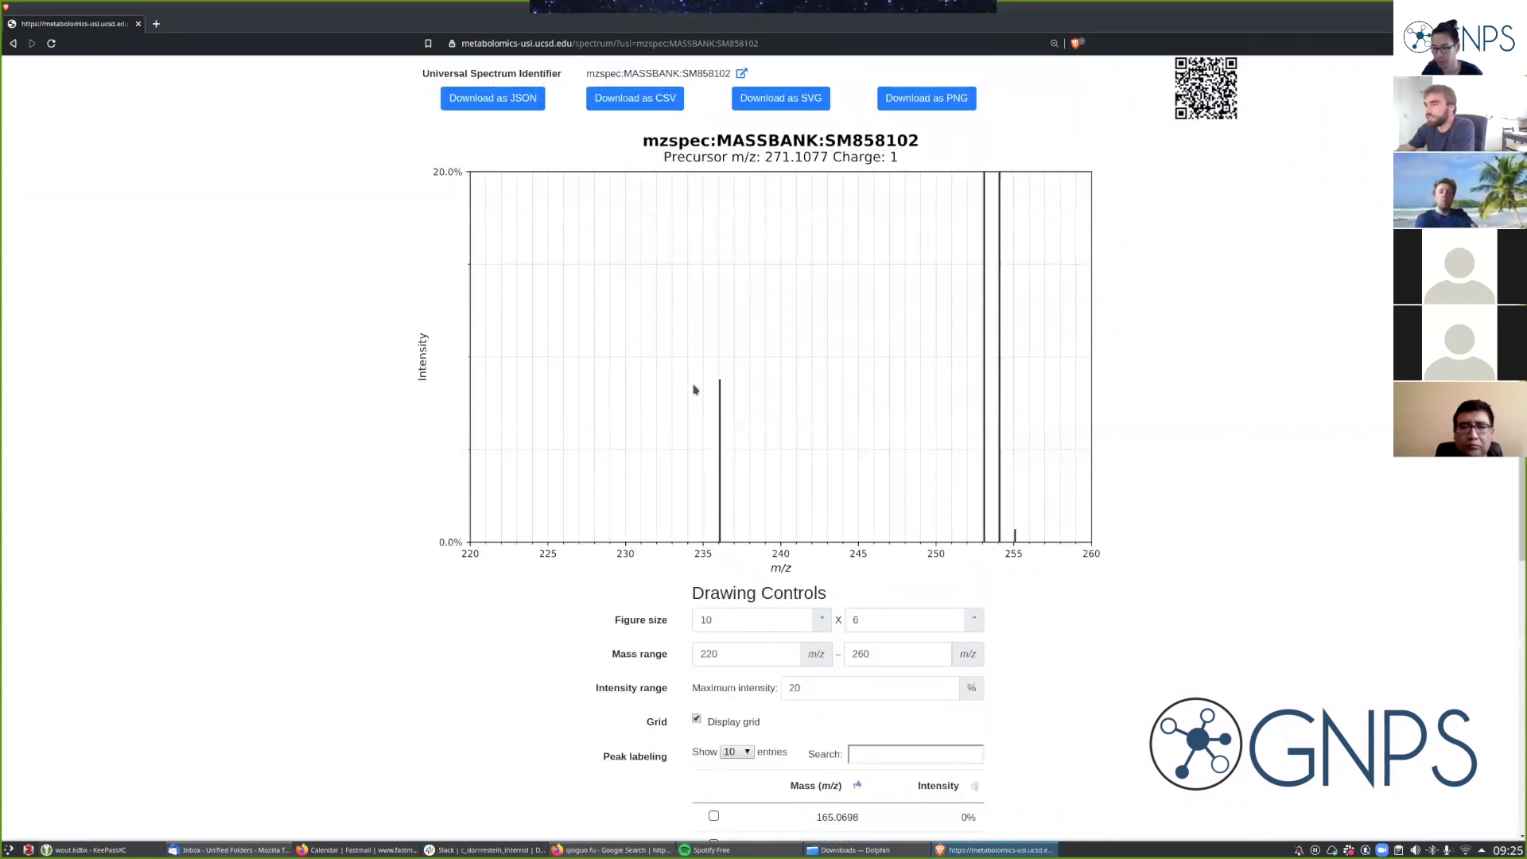
pyautogui.scroll(-1, 636, 433)
pyautogui.scroll(1, 557, 588)
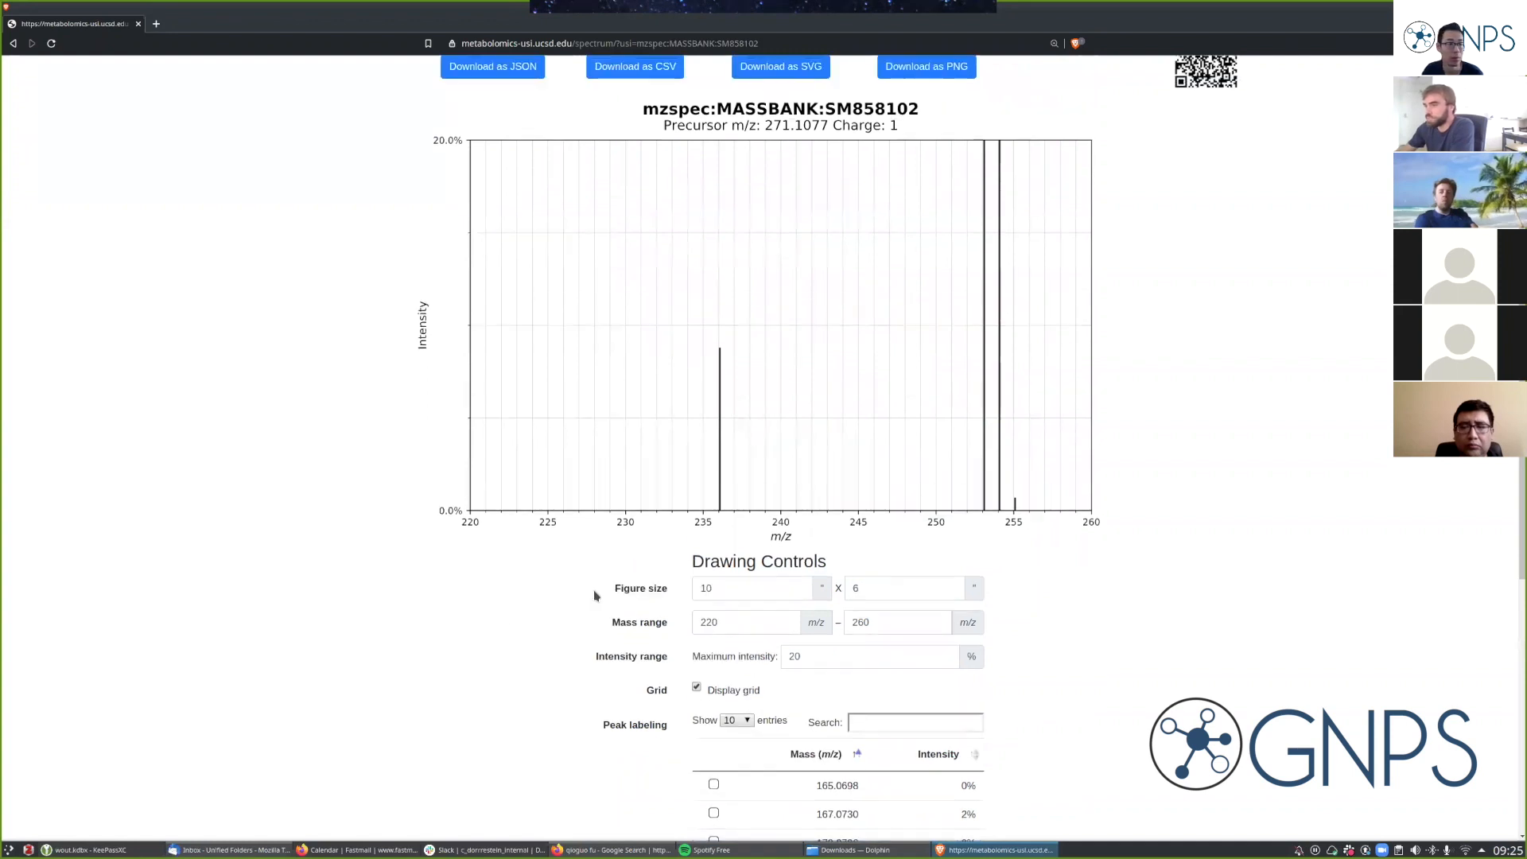
# Clear both mass range limits and the maximum intensity, and update the plot to its full range.
pyautogui.doubleClick(773, 626)
pyautogui.press('BackSpace')
pyautogui.press('Tab')
pyautogui.press('BackSpace')
pyautogui.press('Tab')
pyautogui.write('100')
pyautogui.press('BackSpace')
pyautogui.press('BackSpace')
pyautogui.press('BackSpace')
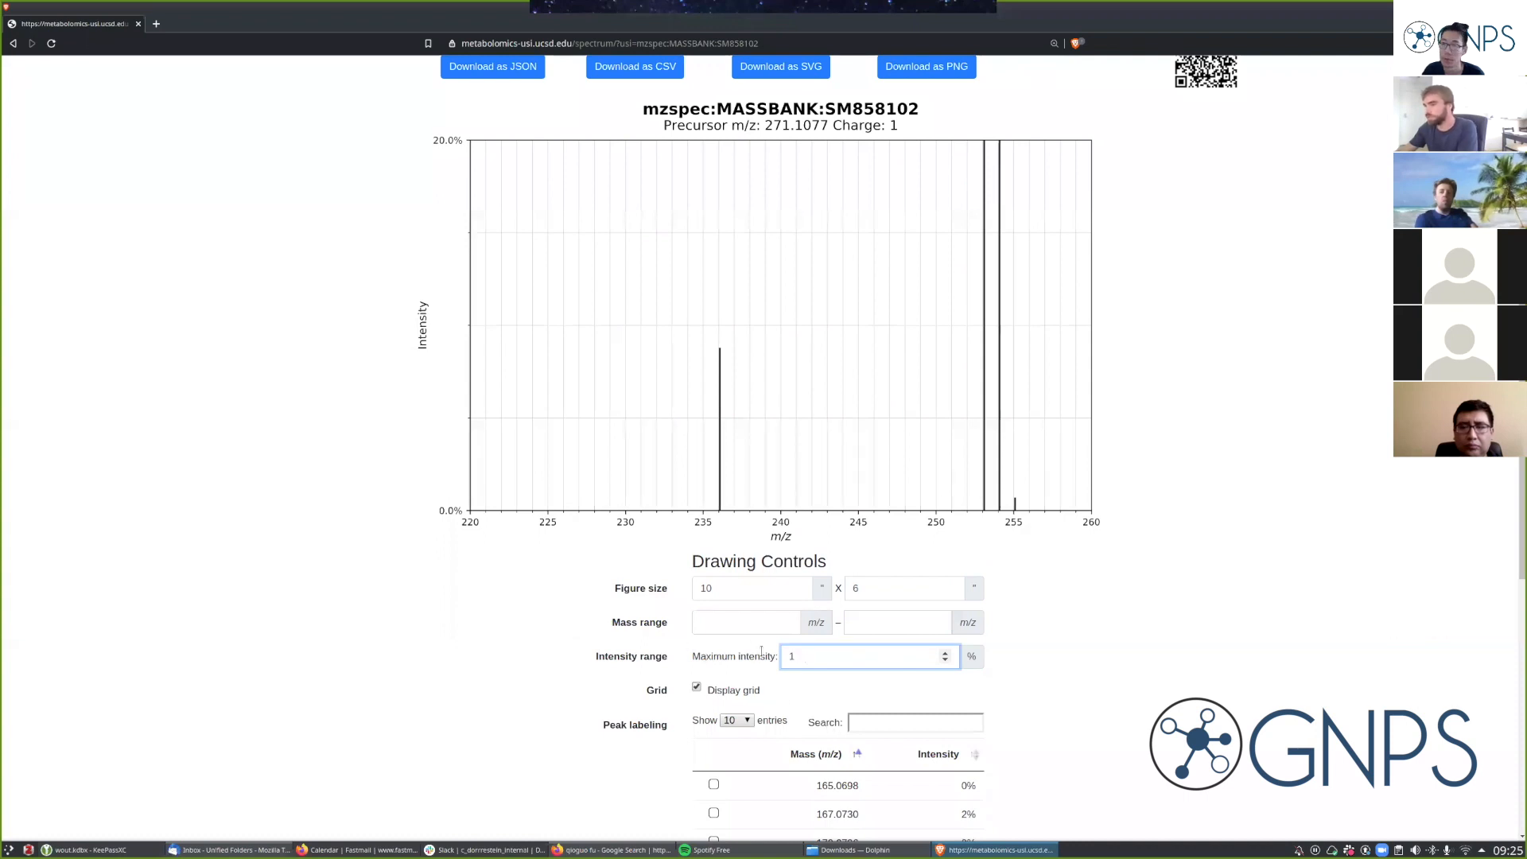
pyautogui.scroll(-3, 832, 686)
pyautogui.scroll(-2, 832, 685)
pyautogui.click(756, 760)
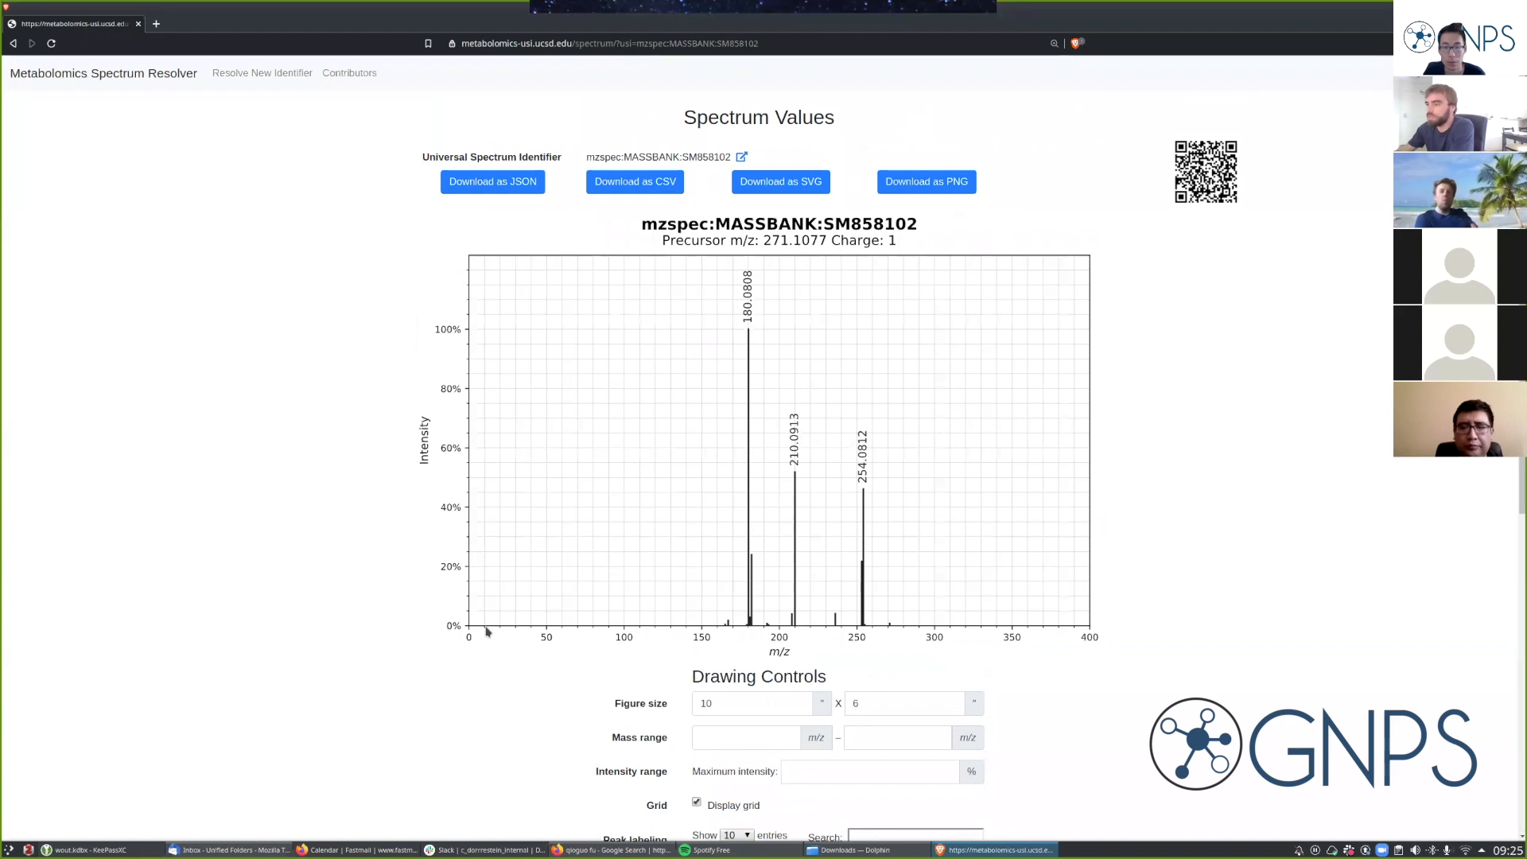
# Turn off the grid display and update the spectrum plot.
pyautogui.scroll(-1, 498, 628)
pyautogui.click(696, 742)
pyautogui.scroll(-3, 482, 710)
pyautogui.scroll(-3, 482, 710)
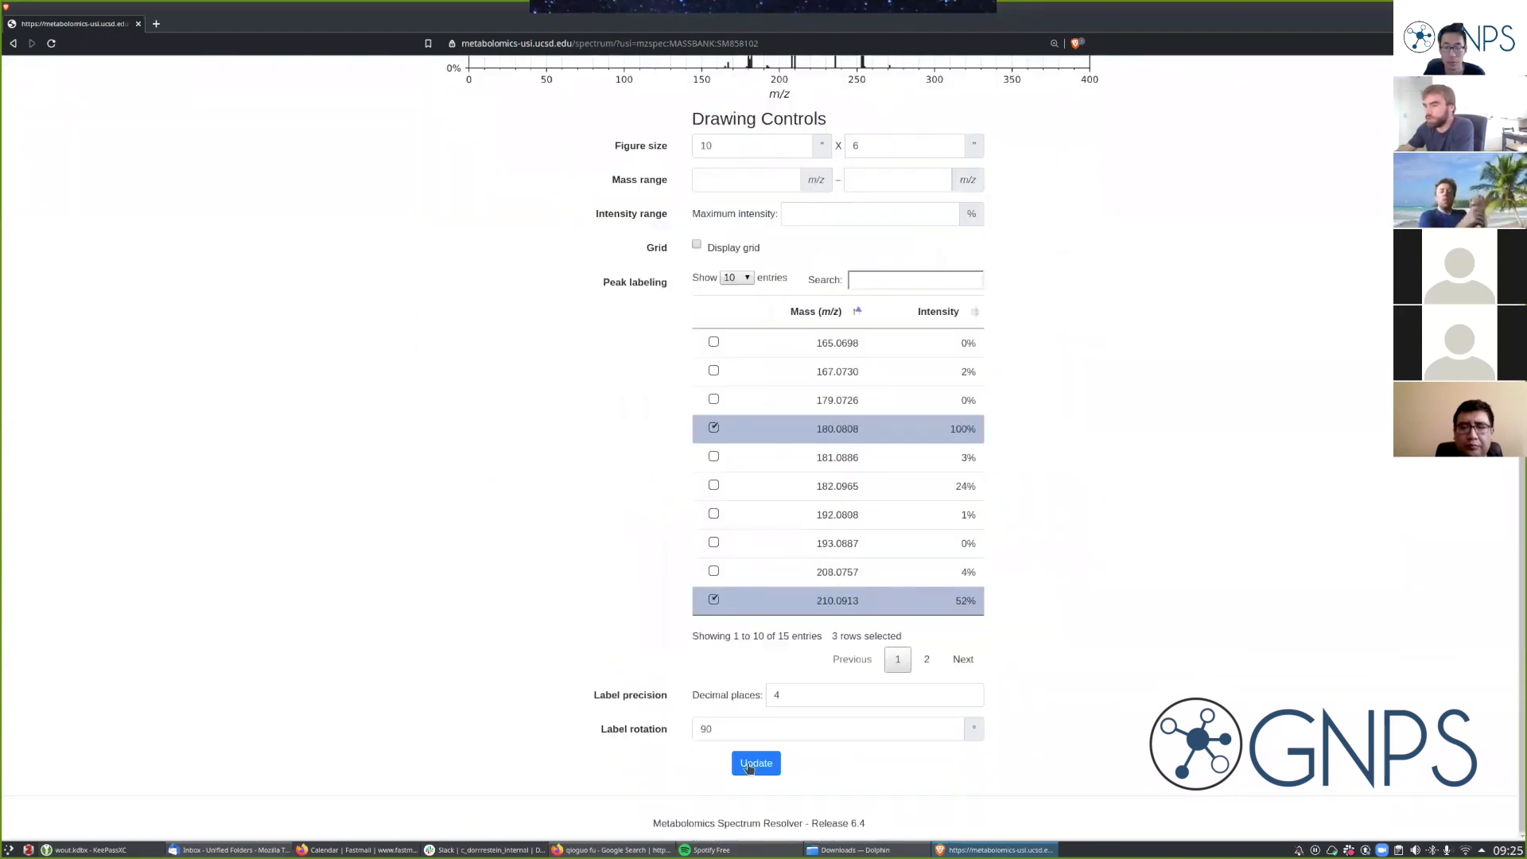
pyautogui.scroll(4, 532, 696)
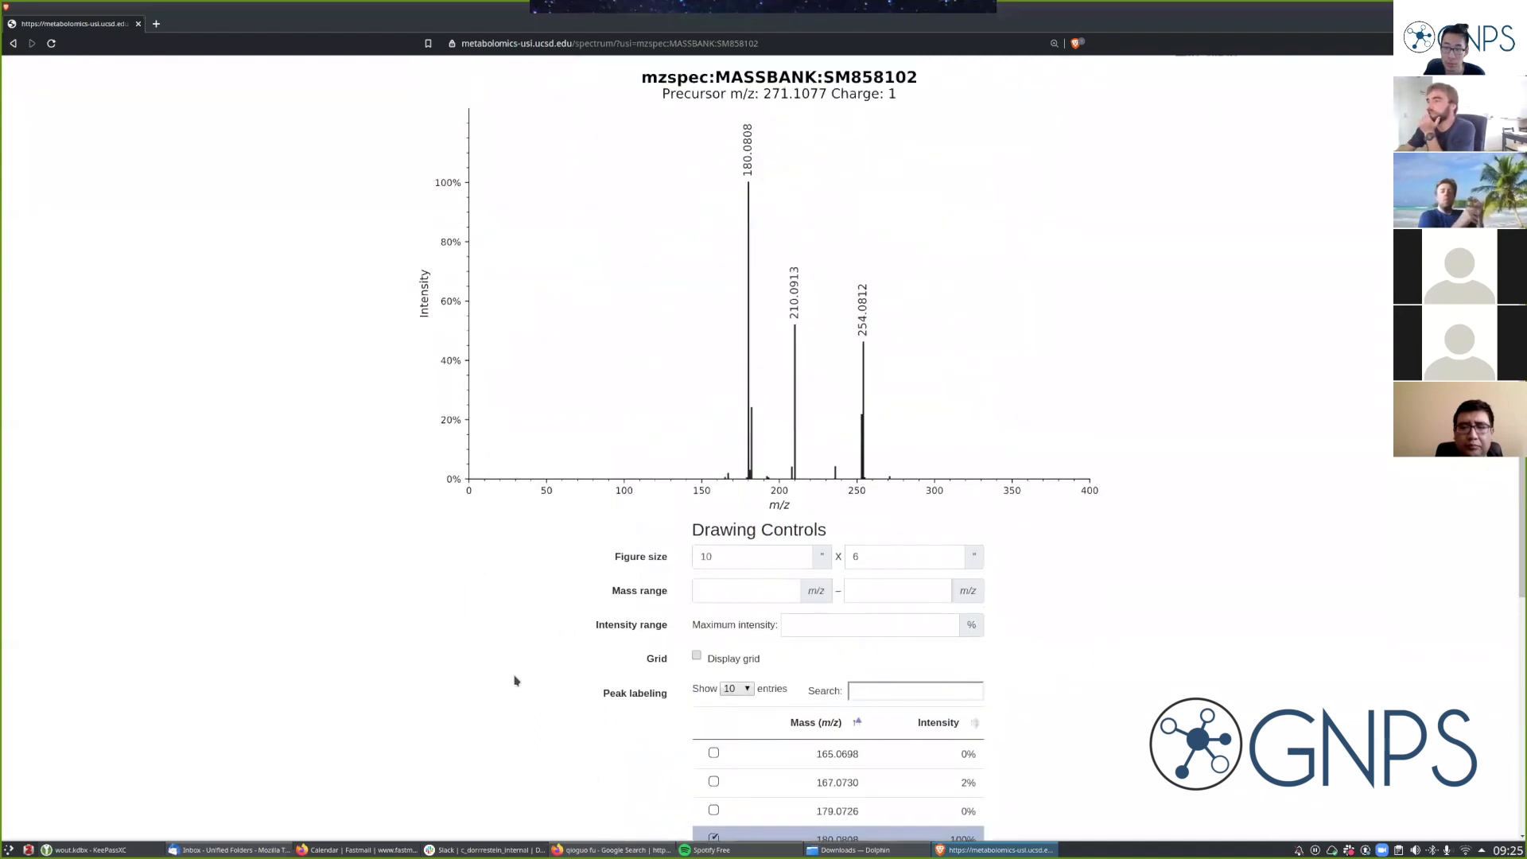
# Compare the labeled peaks in the plot with the selected rows of the peak labeling table.
pyautogui.scroll(-1, 515, 681)
pyautogui.scroll(1, 501, 605)
pyautogui.scroll(2, 487, 573)
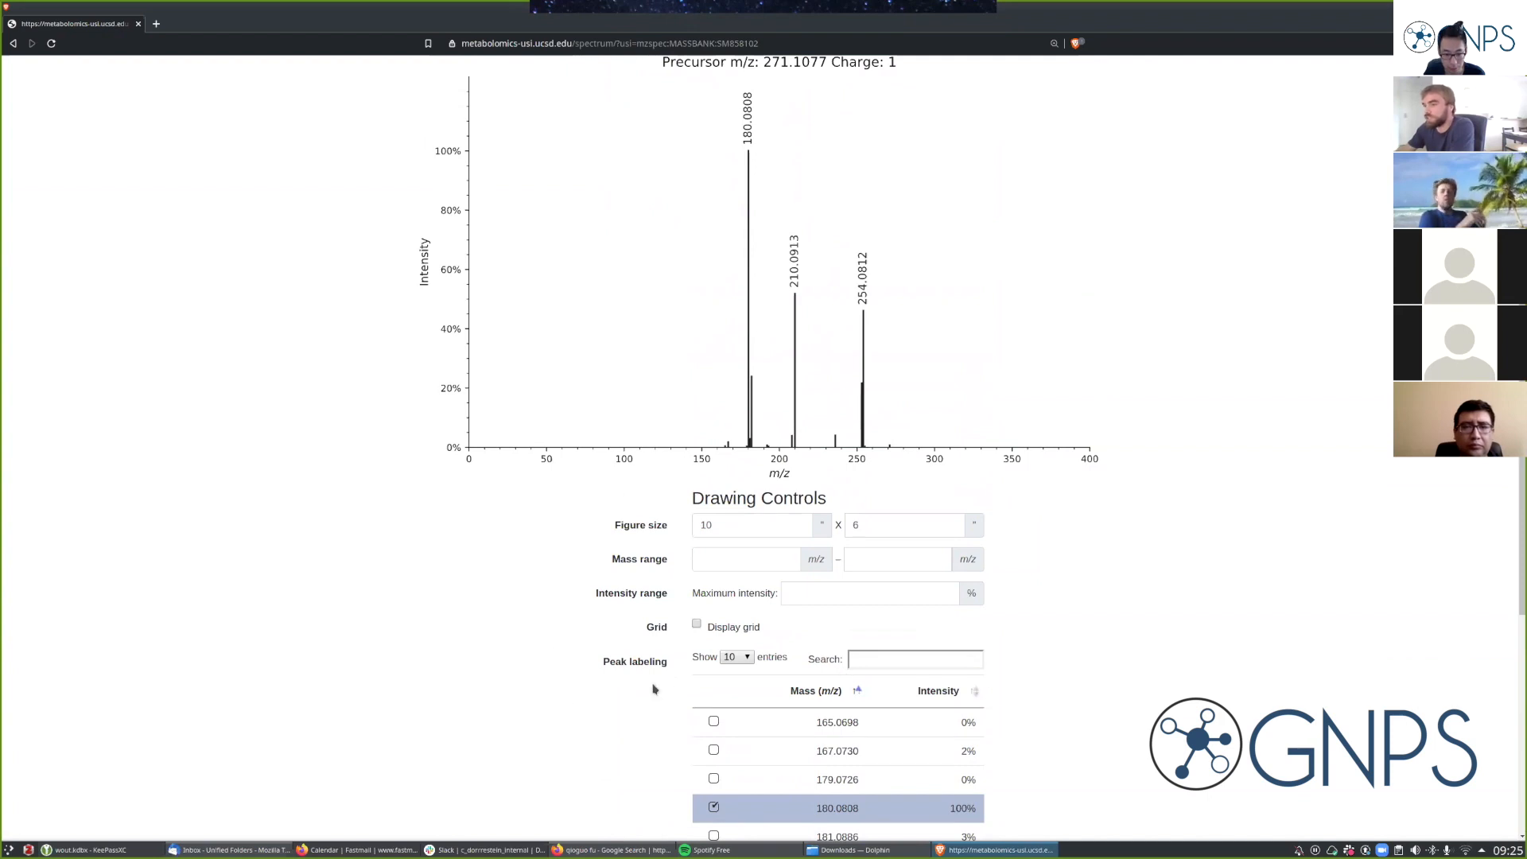
pyautogui.scroll(-3, 655, 692)
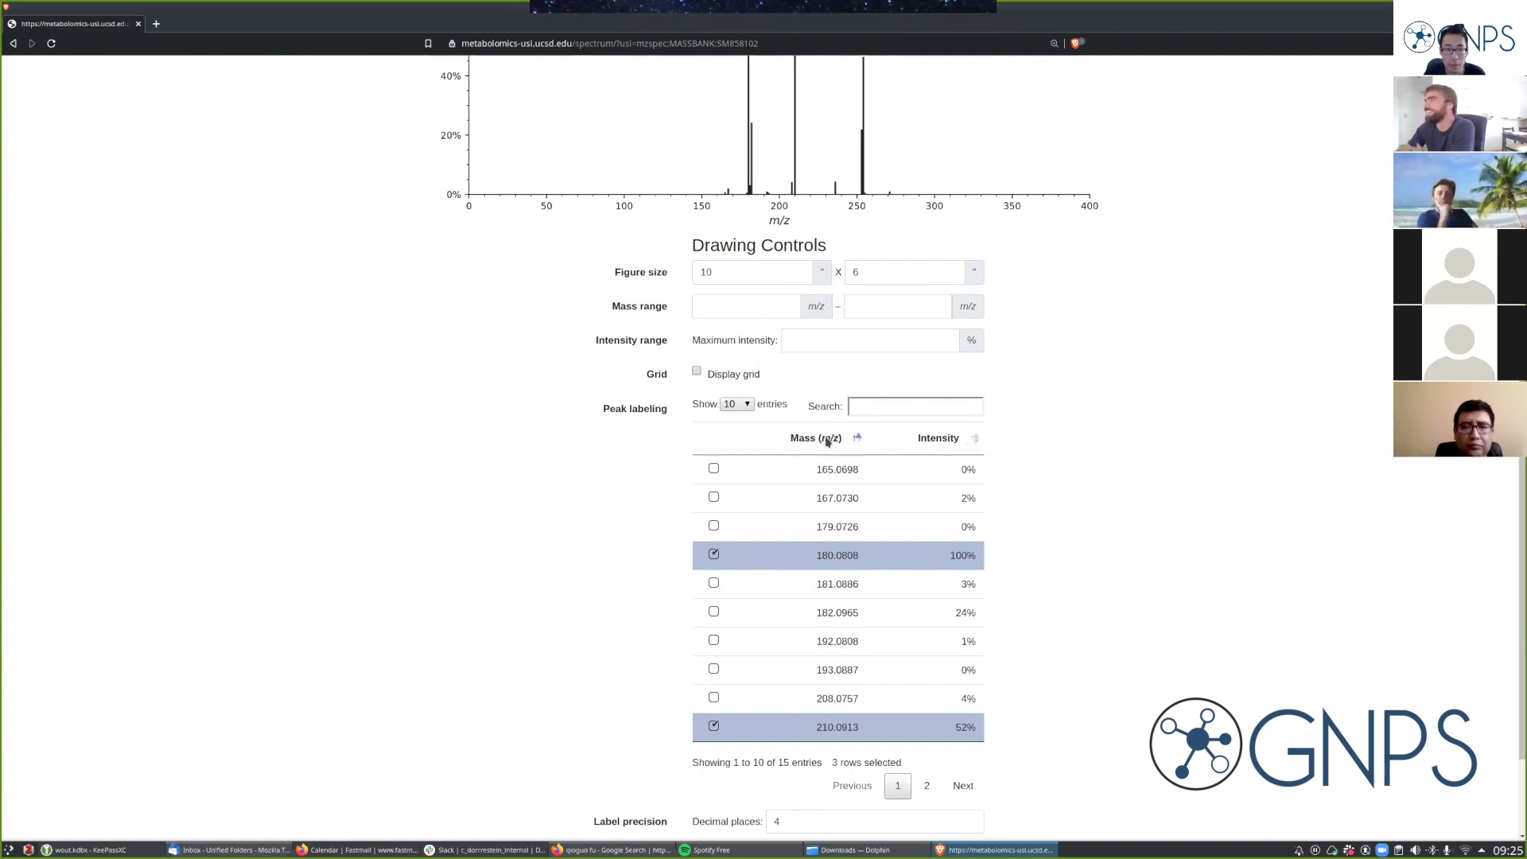
pyautogui.scroll(1, 528, 603)
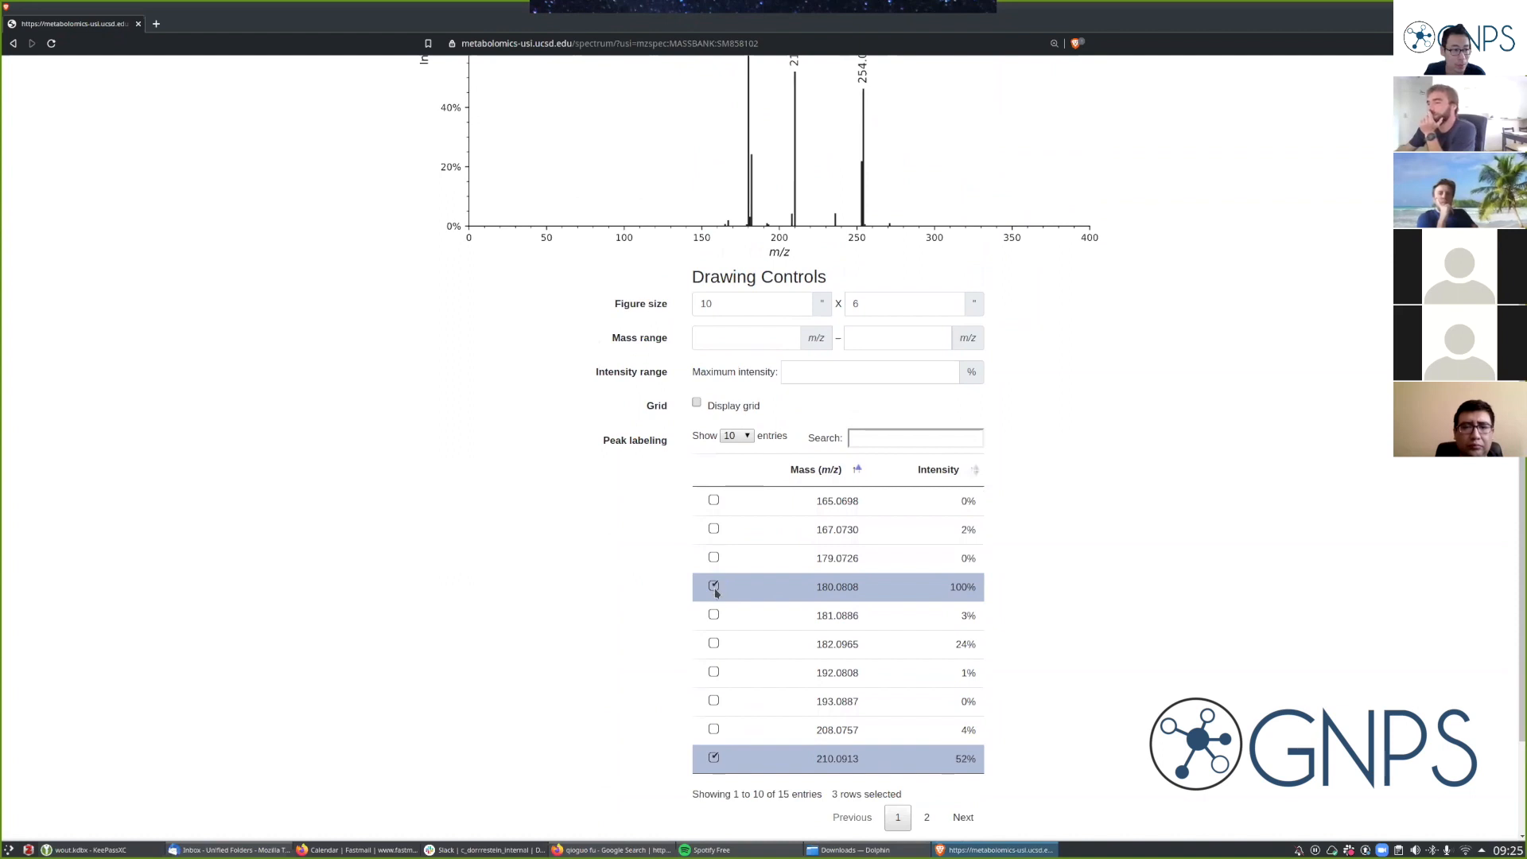
pyautogui.scroll(1, 614, 620)
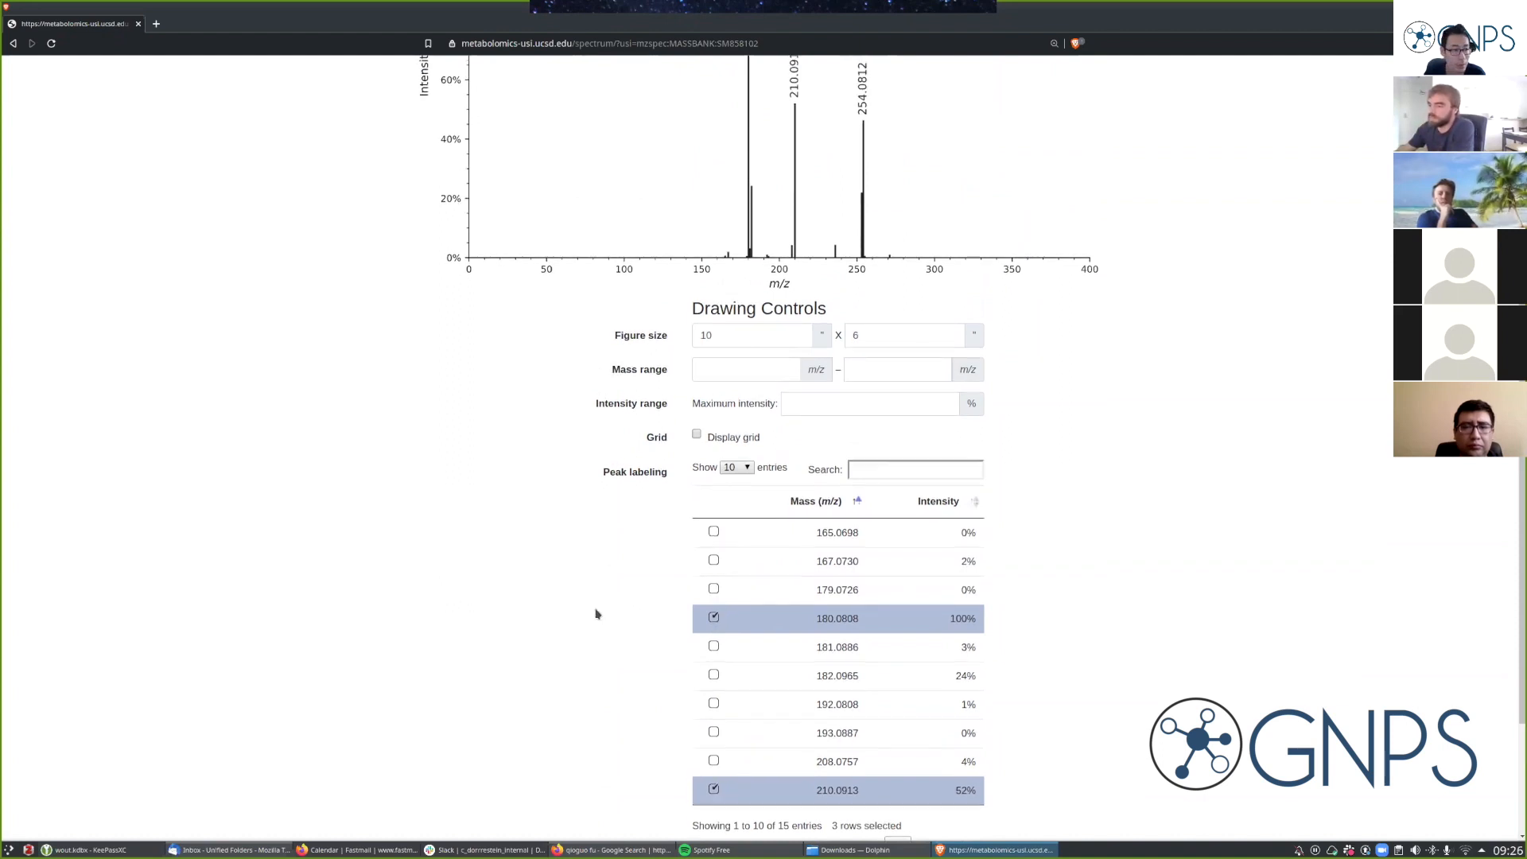
pyautogui.scroll(5, 607, 594)
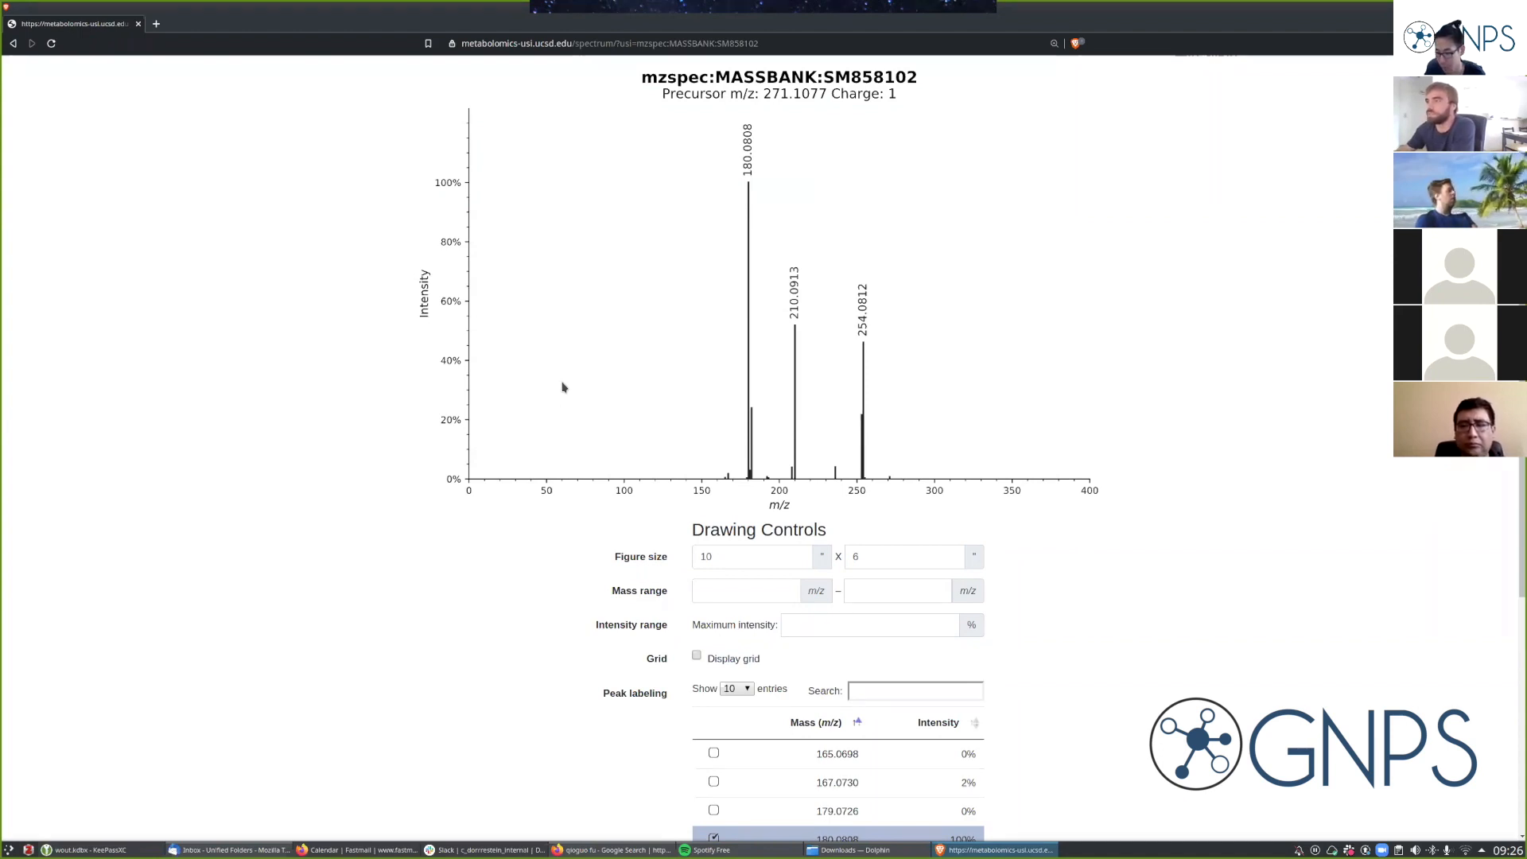
pyautogui.scroll(-1, 529, 532)
pyautogui.scroll(-3, 525, 533)
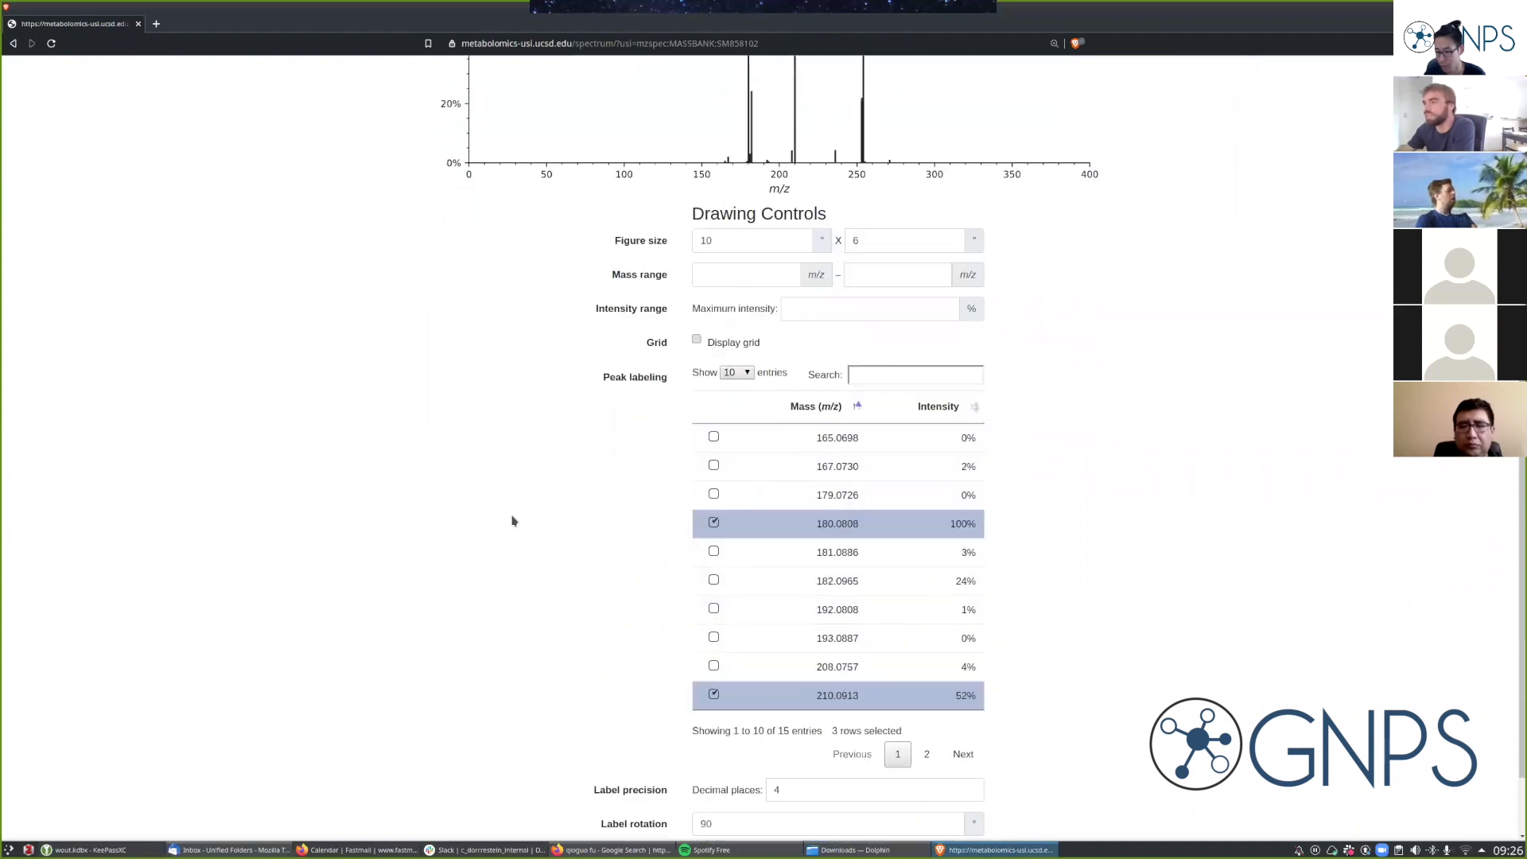
pyautogui.scroll(-1, 509, 493)
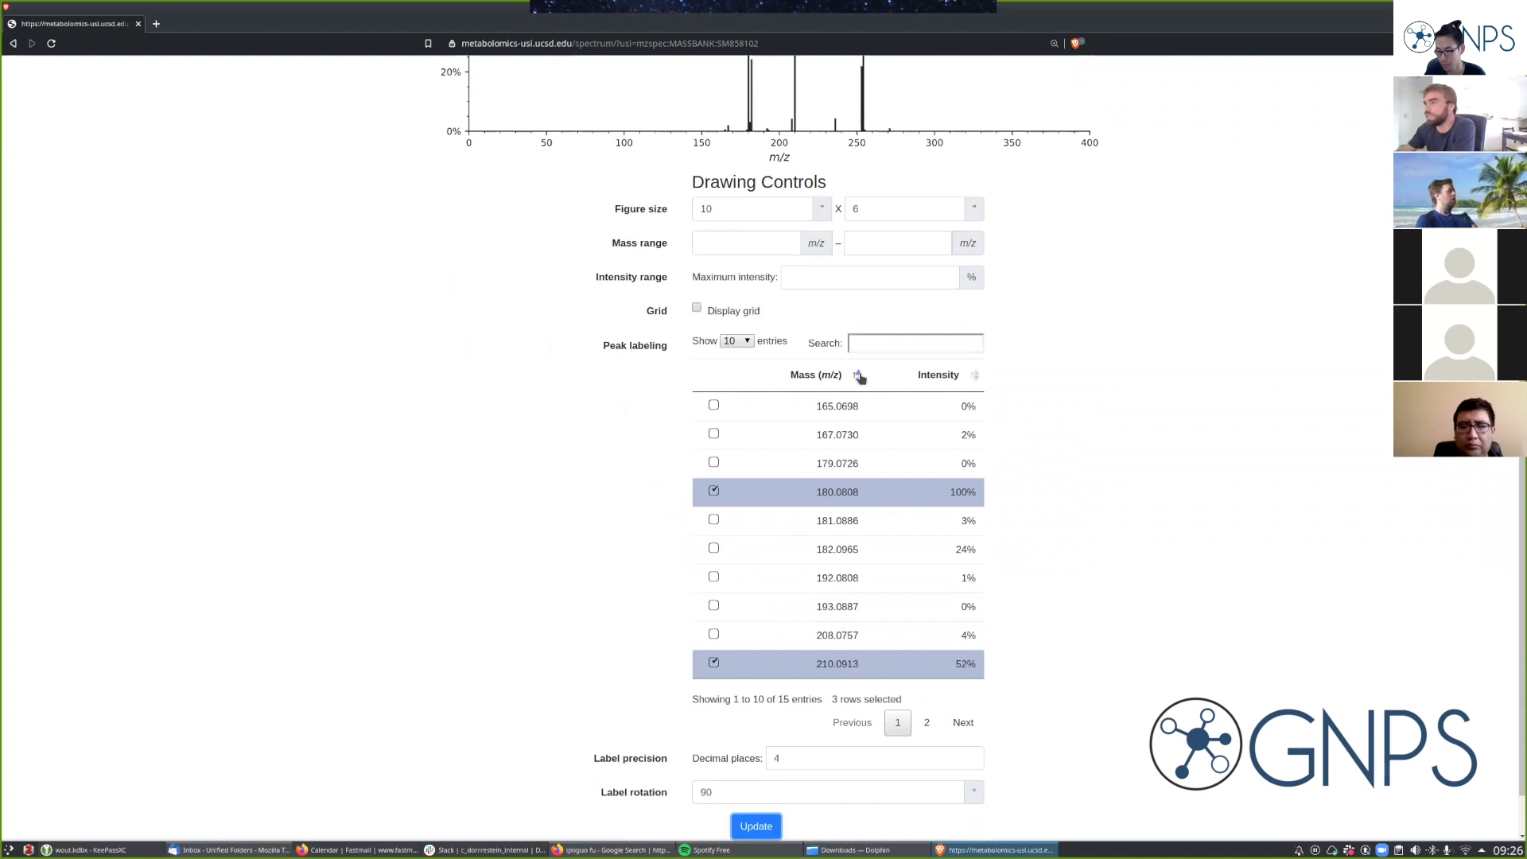
# Sort the peak labeling table by descending intensity, and return it to ascending mass order.
pyautogui.click(972, 377)
pyautogui.click(976, 380)
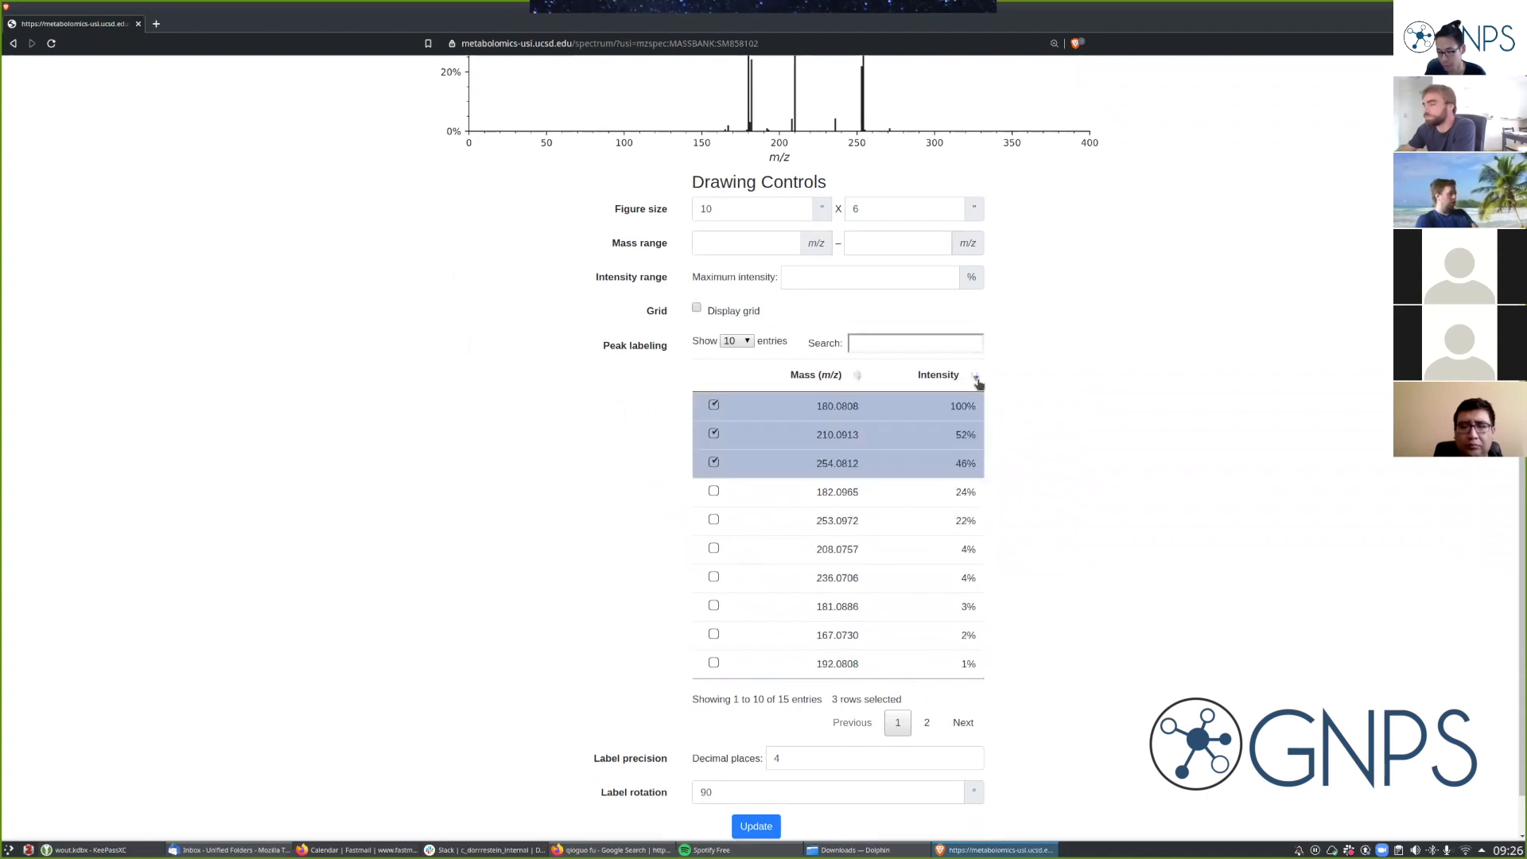
pyautogui.click(858, 379)
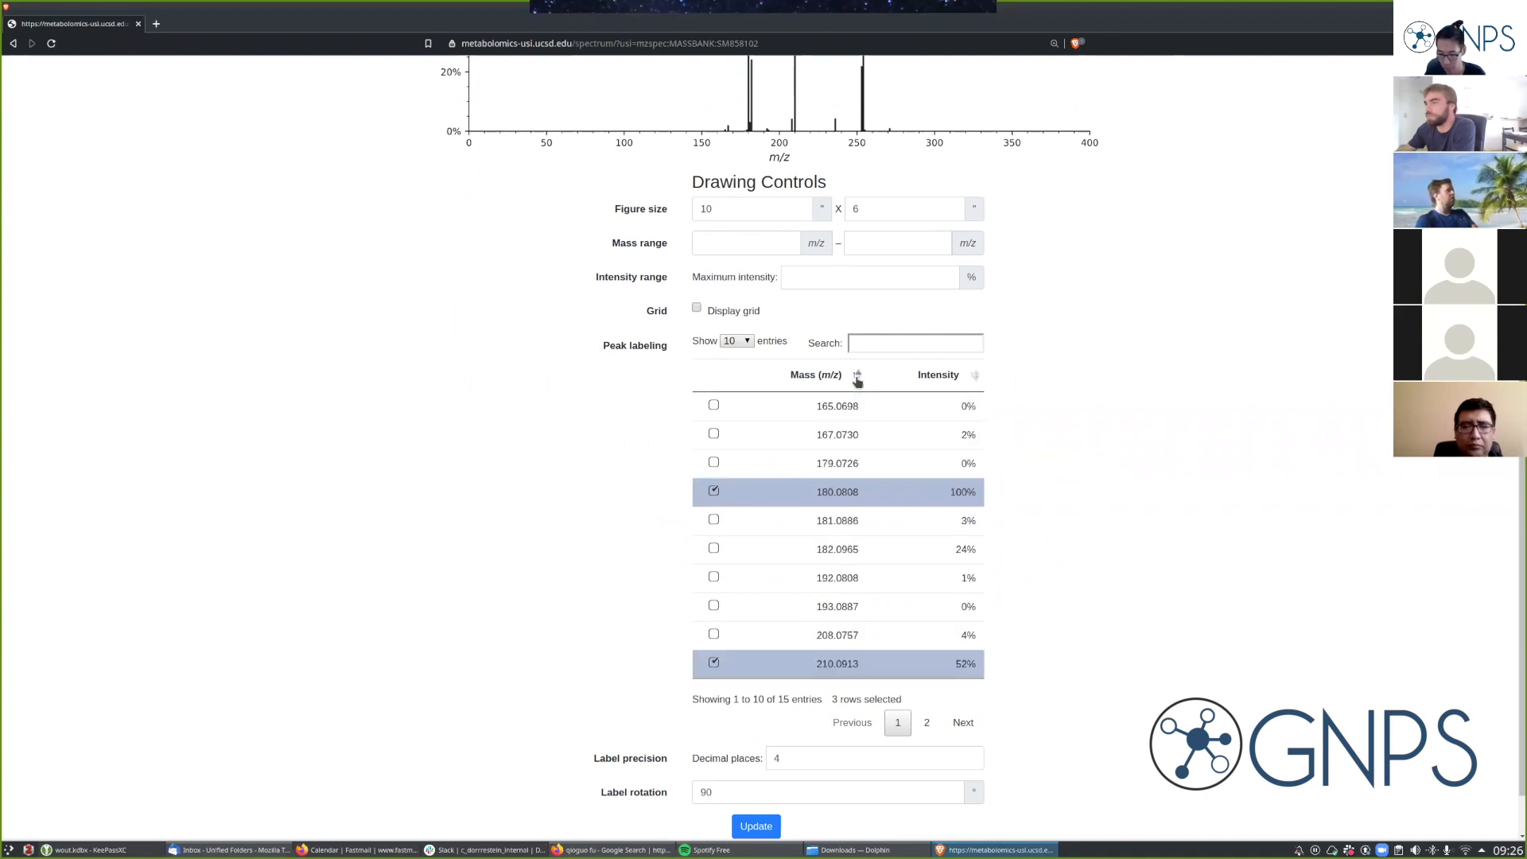
# Remove the labels from the 180.0808 and 210.0913 peaks, label the 182.0965 peak instead, and update the plot.
pyautogui.click(714, 493)
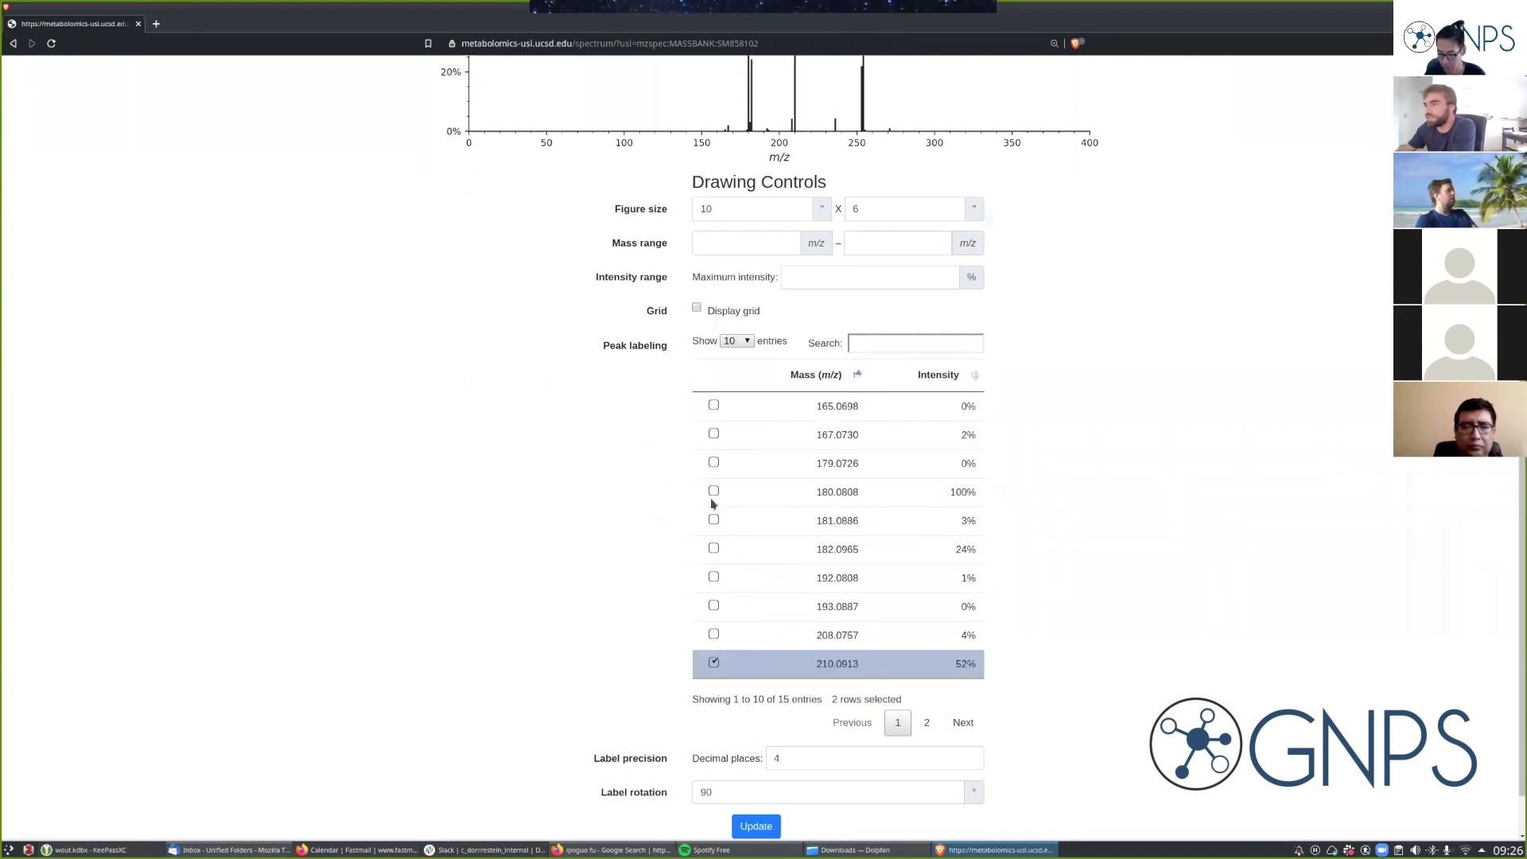
pyautogui.click(714, 549)
pyautogui.click(714, 664)
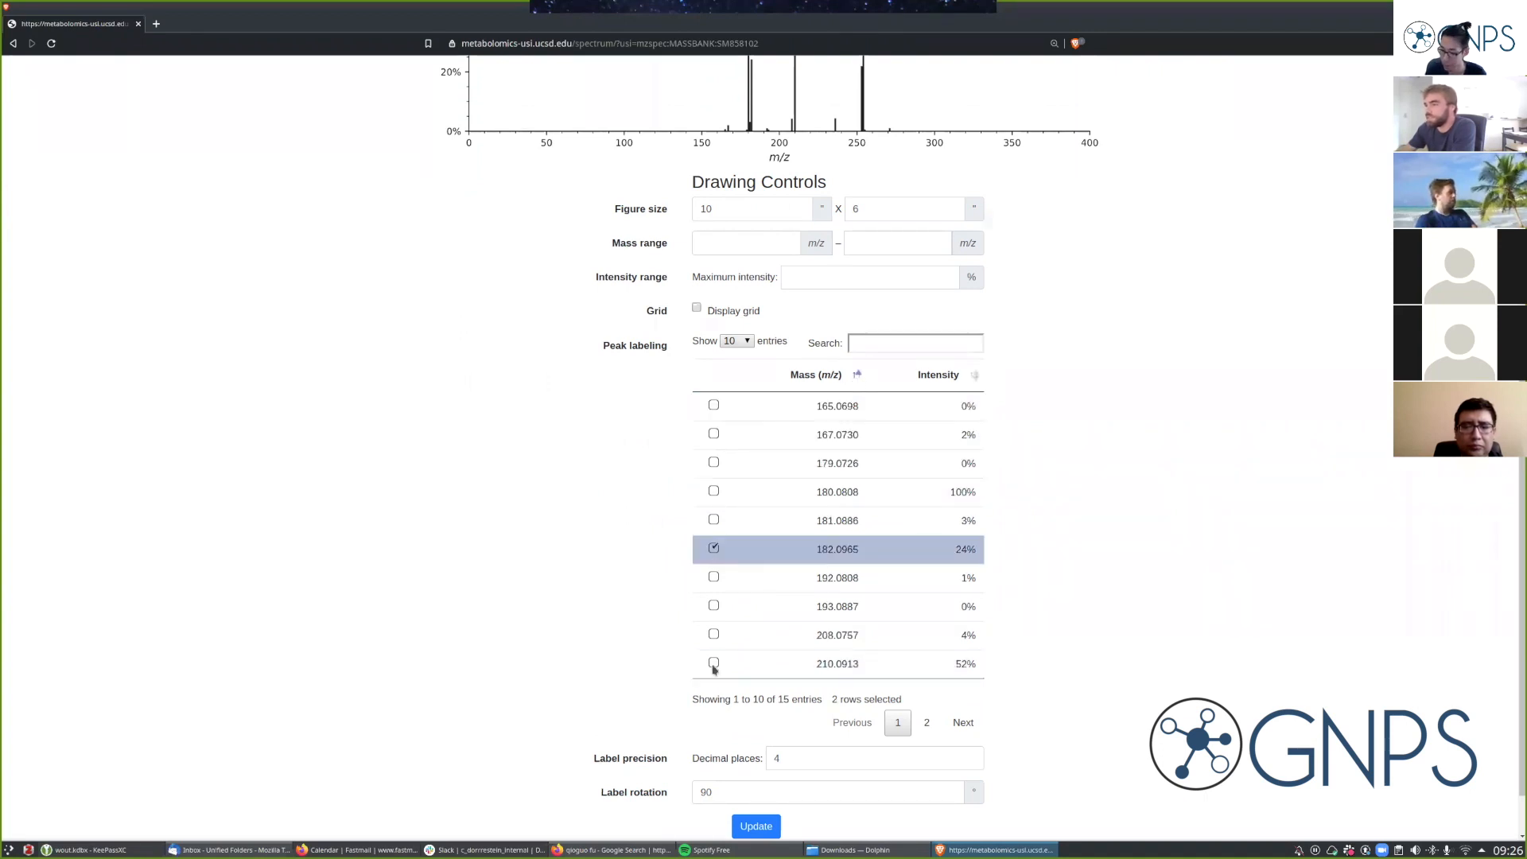
pyautogui.scroll(-1, 759, 738)
pyautogui.click(756, 763)
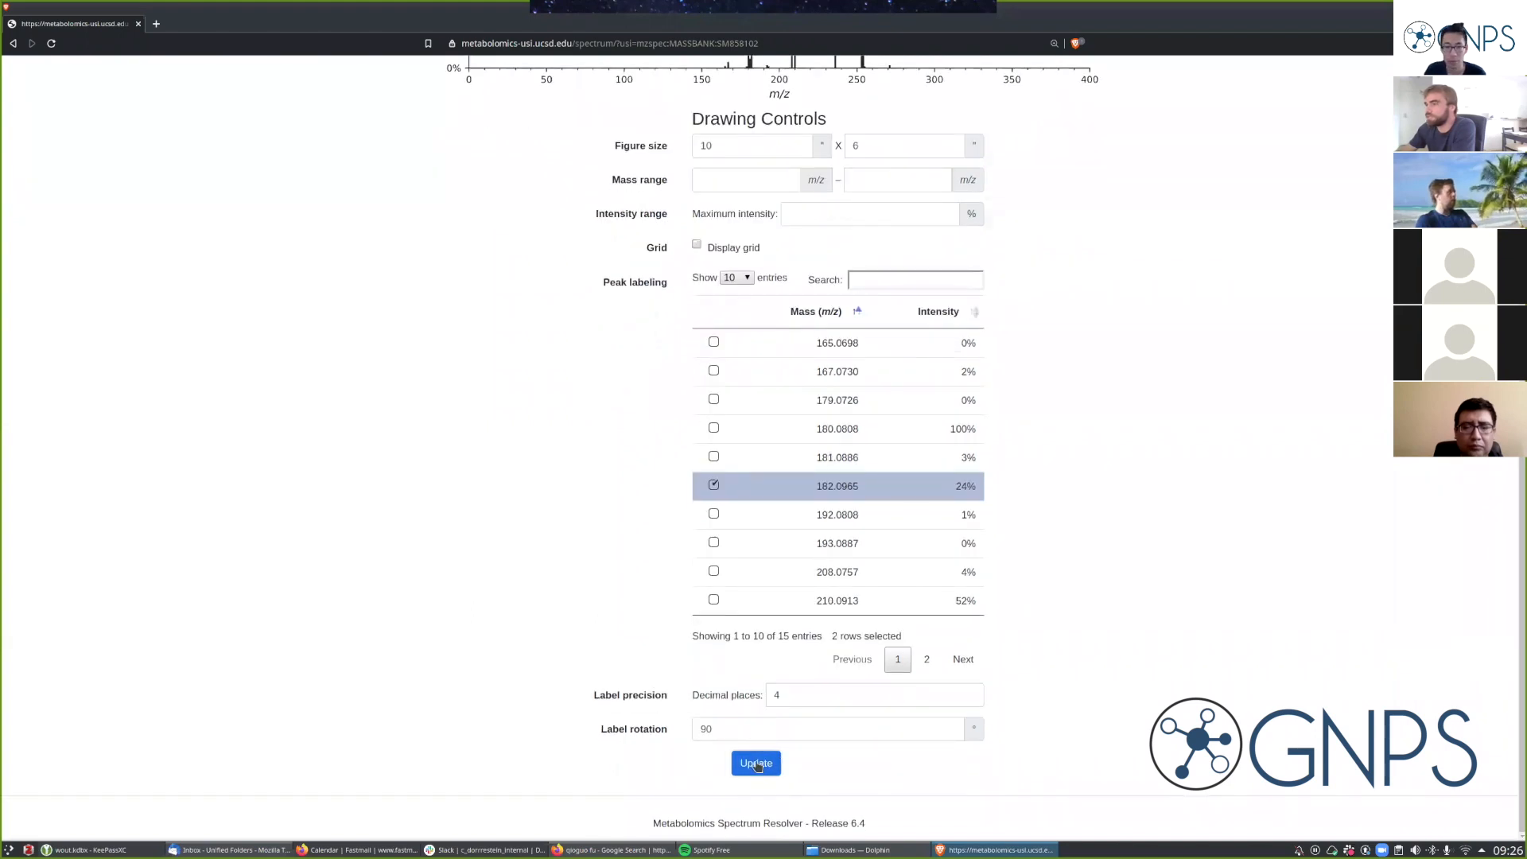
pyautogui.scroll(7, 493, 465)
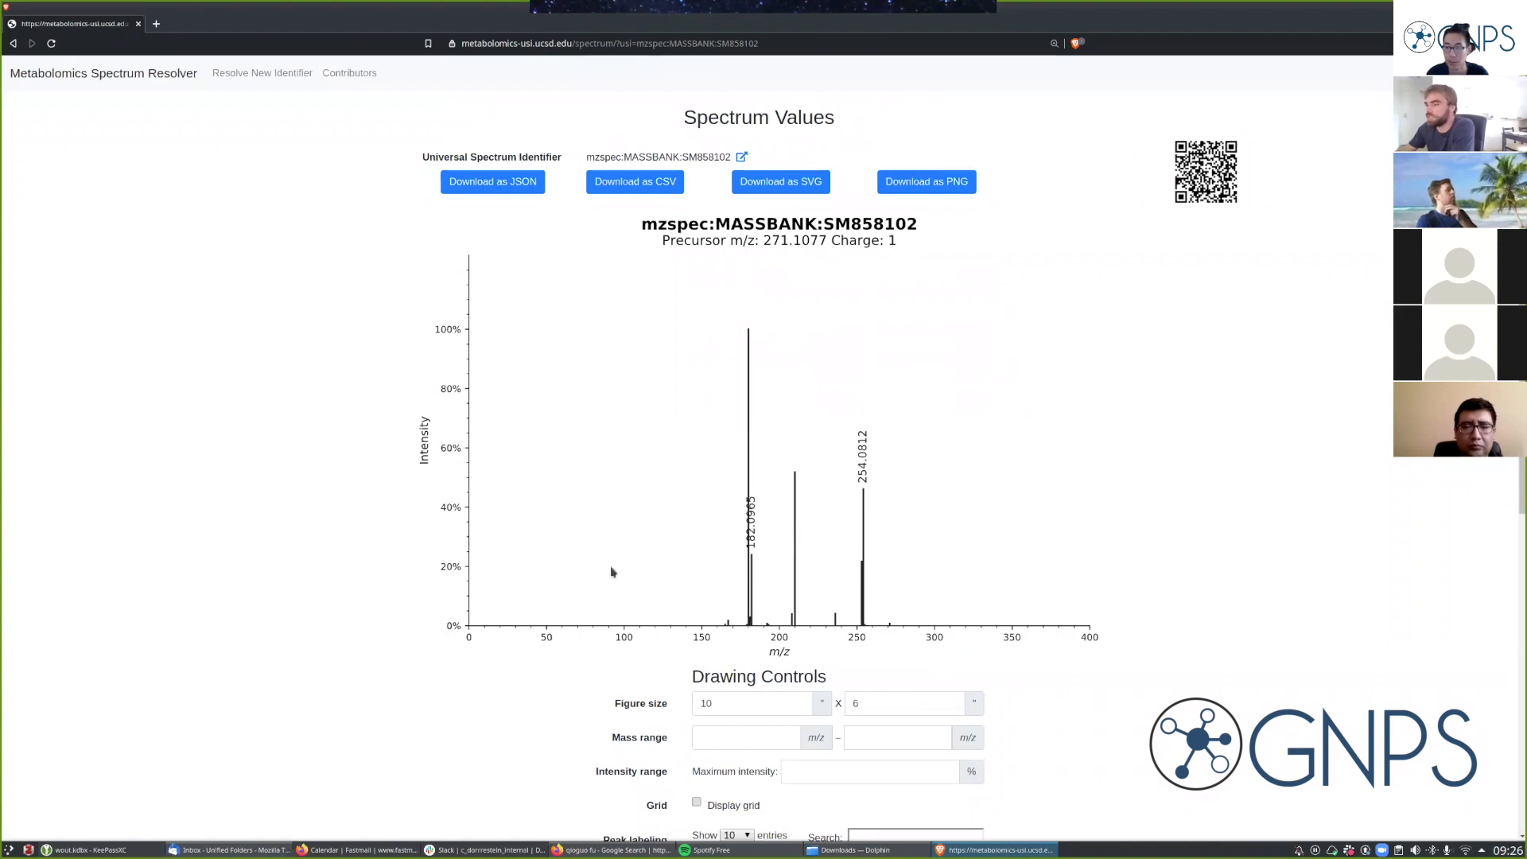
# Set the label precision to 2 decimal places and the label rotation to 75 degrees, and update the plot.
pyautogui.scroll(-7, 571, 614)
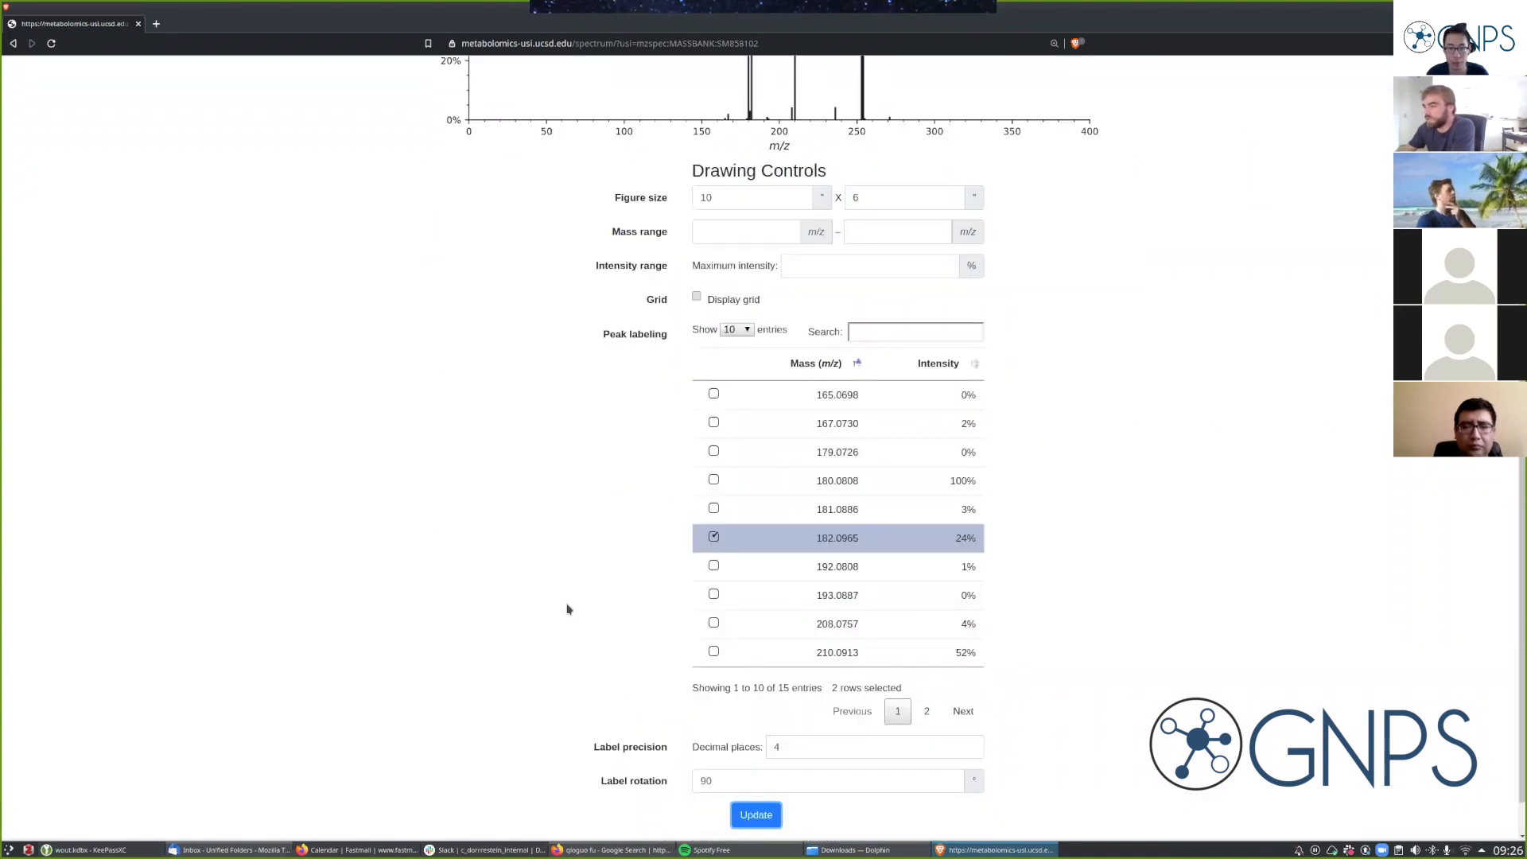
pyautogui.scroll(1, 660, 702)
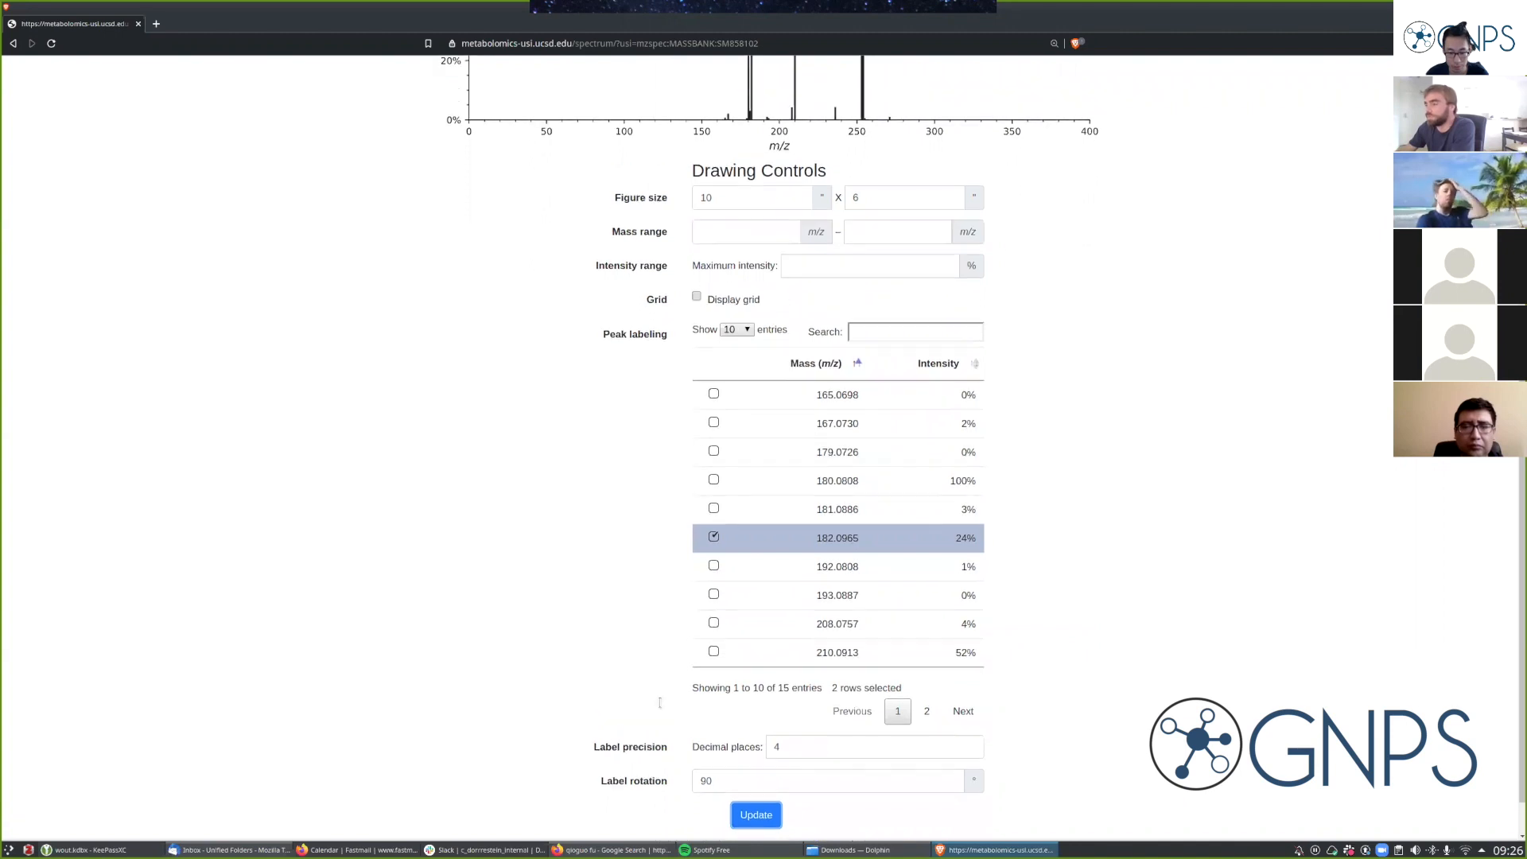
pyautogui.click(743, 751)
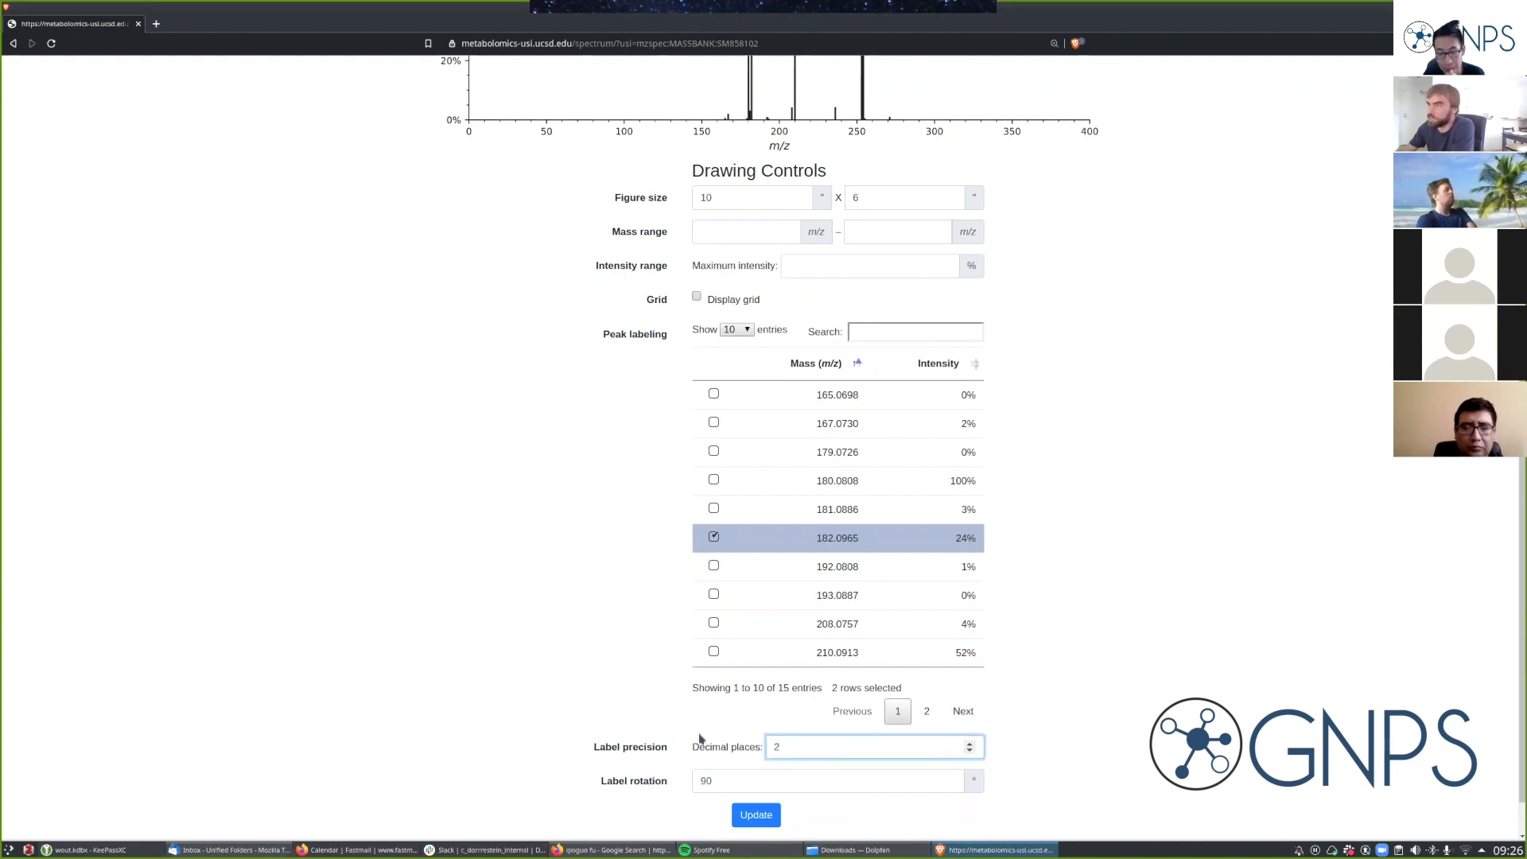
pyautogui.scroll(-2, 683, 739)
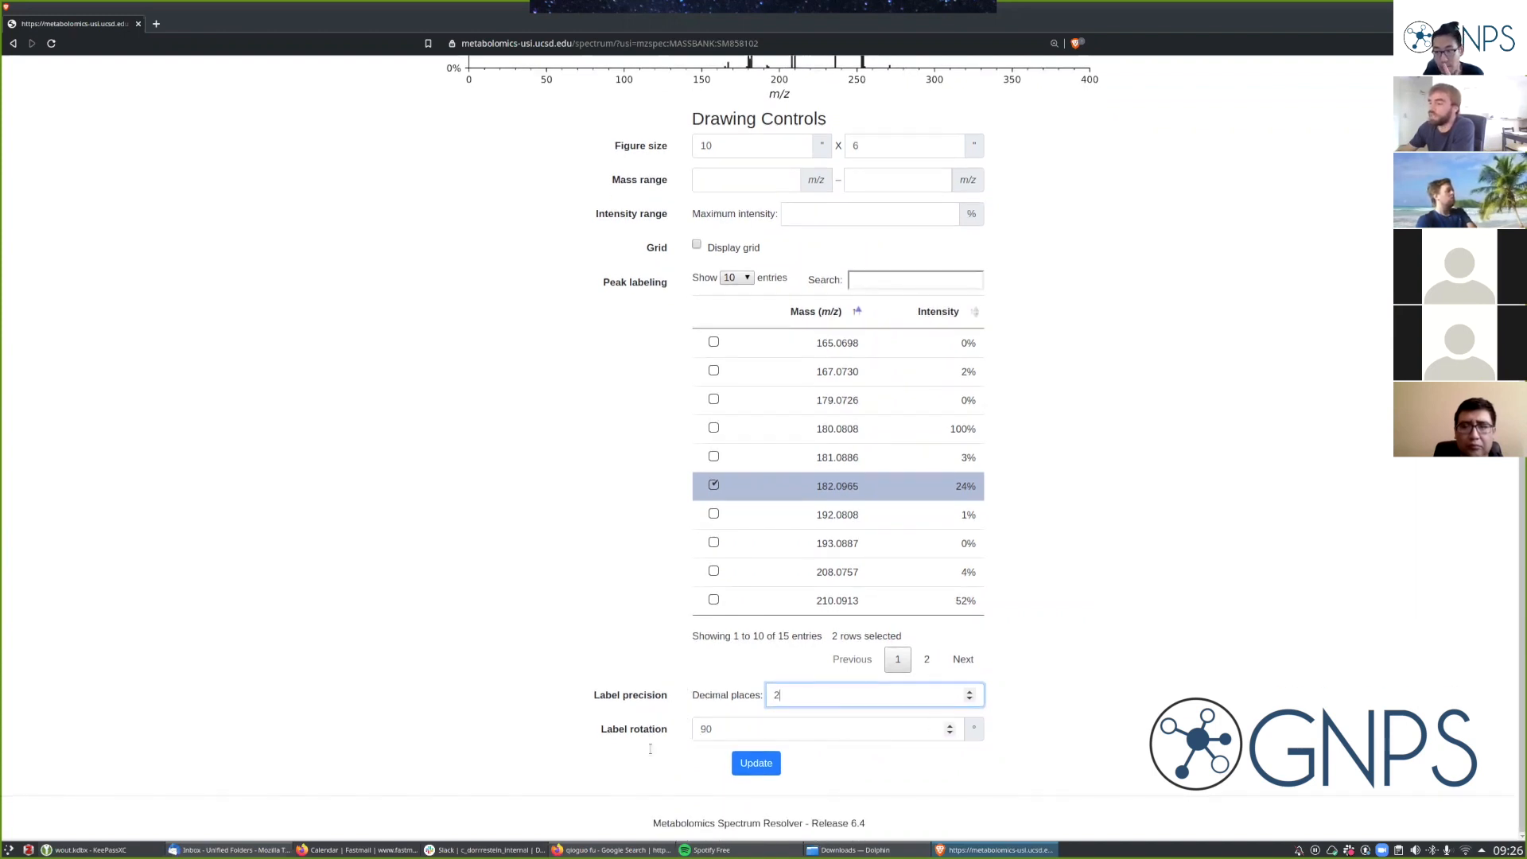
pyautogui.press('Tab')
pyautogui.write('75')
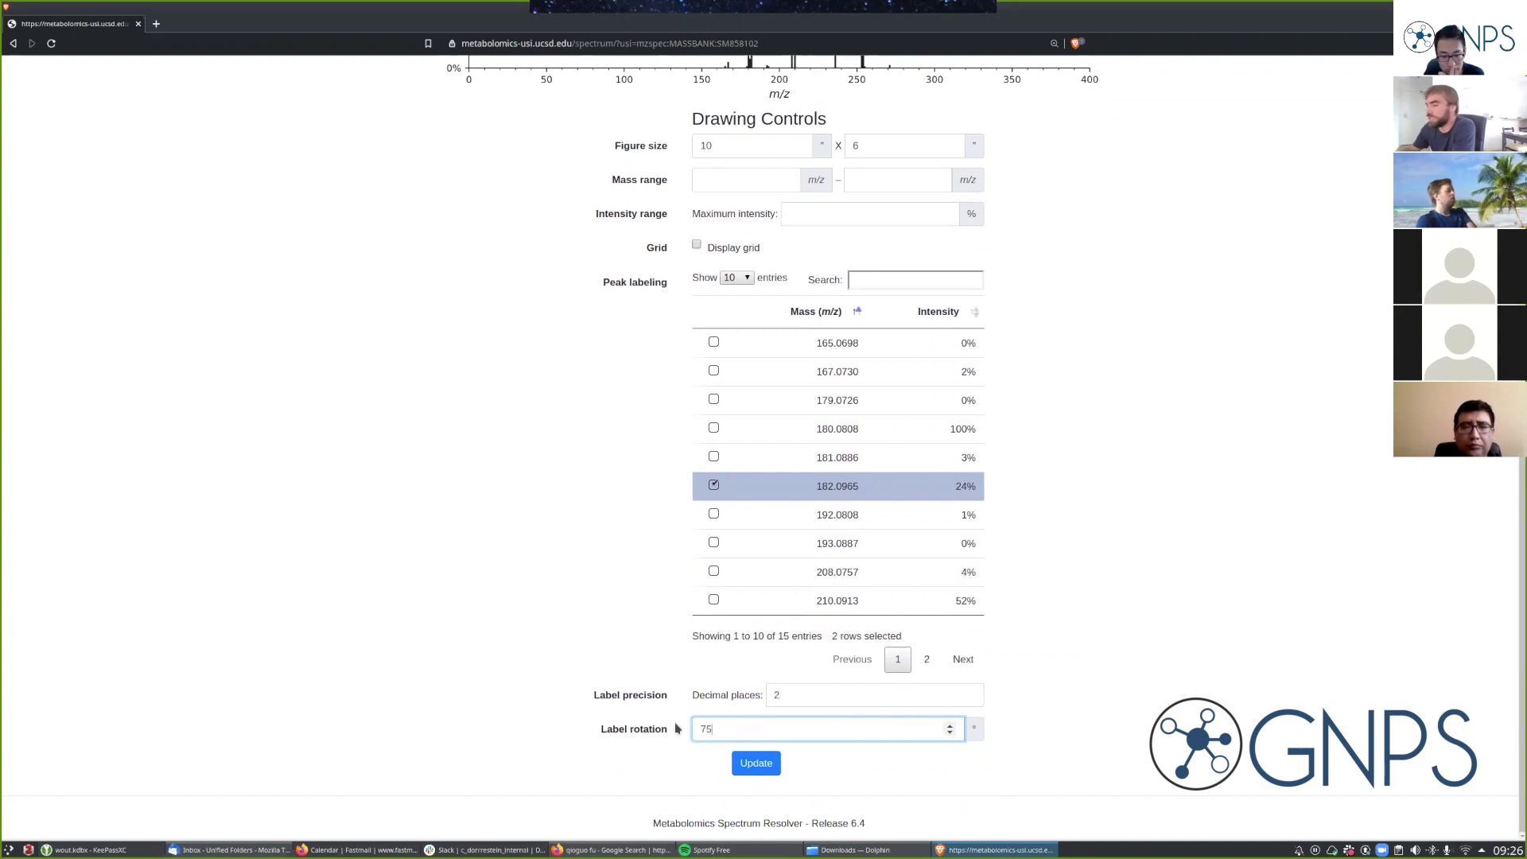
pyautogui.click(744, 757)
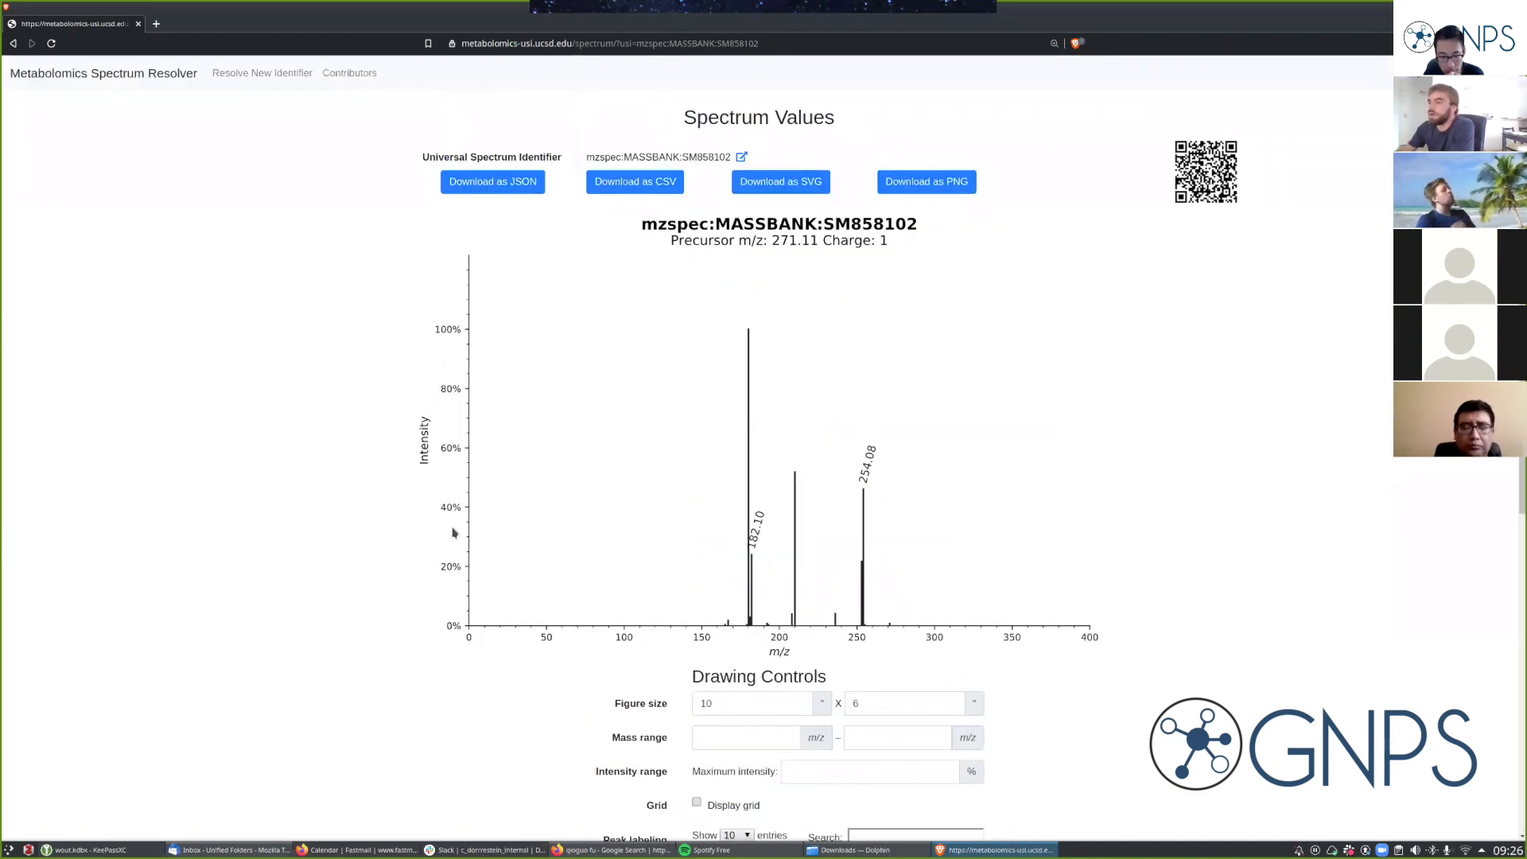
# Examine the updated spectrum plot together with its peak labeling table and the other drawing controls.
pyautogui.scroll(-1, 557, 632)
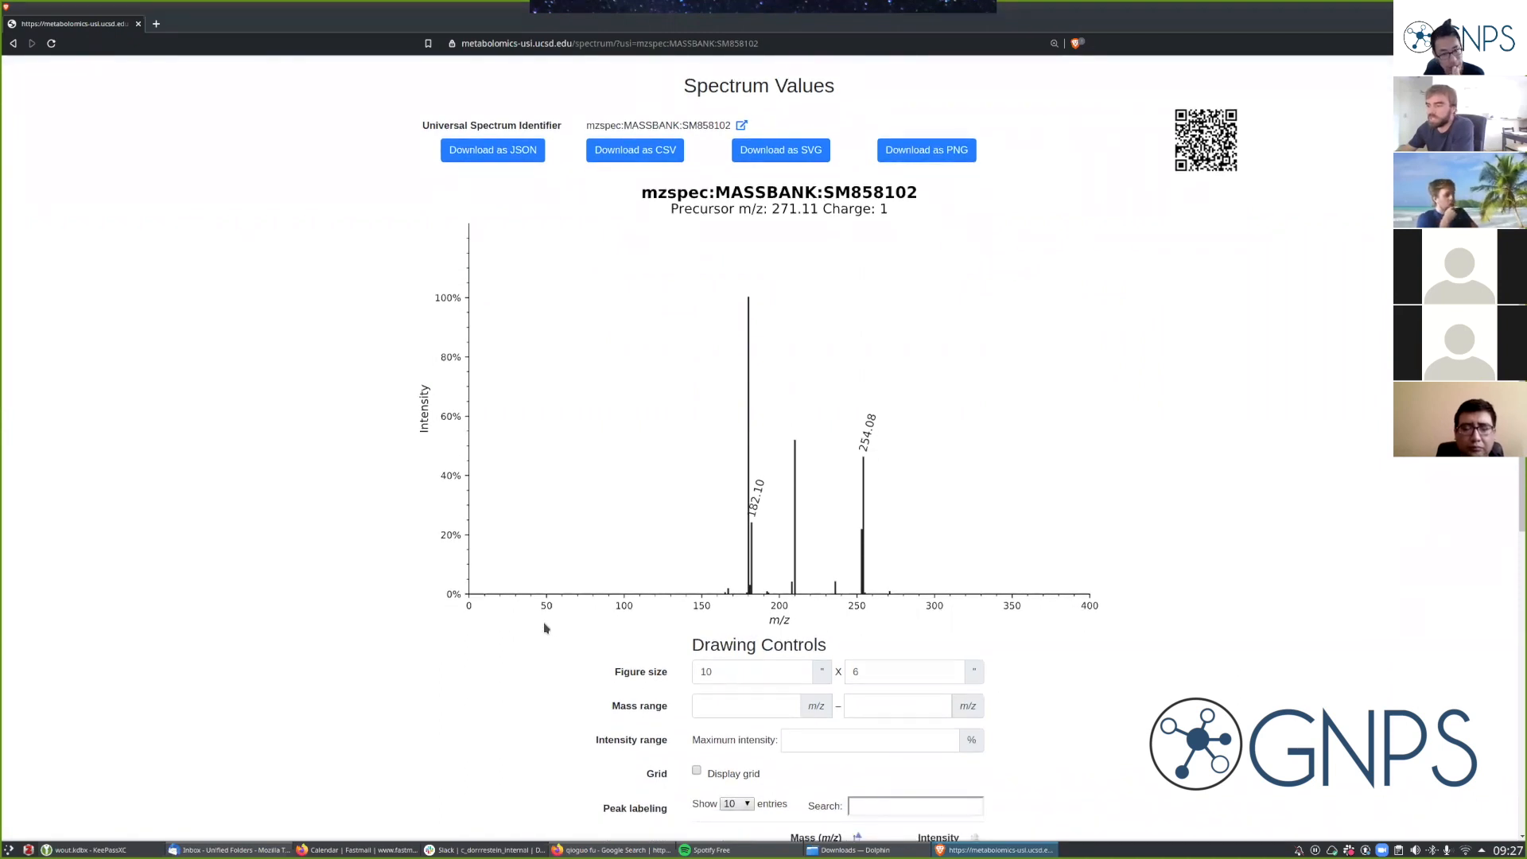
pyautogui.scroll(-5, 537, 650)
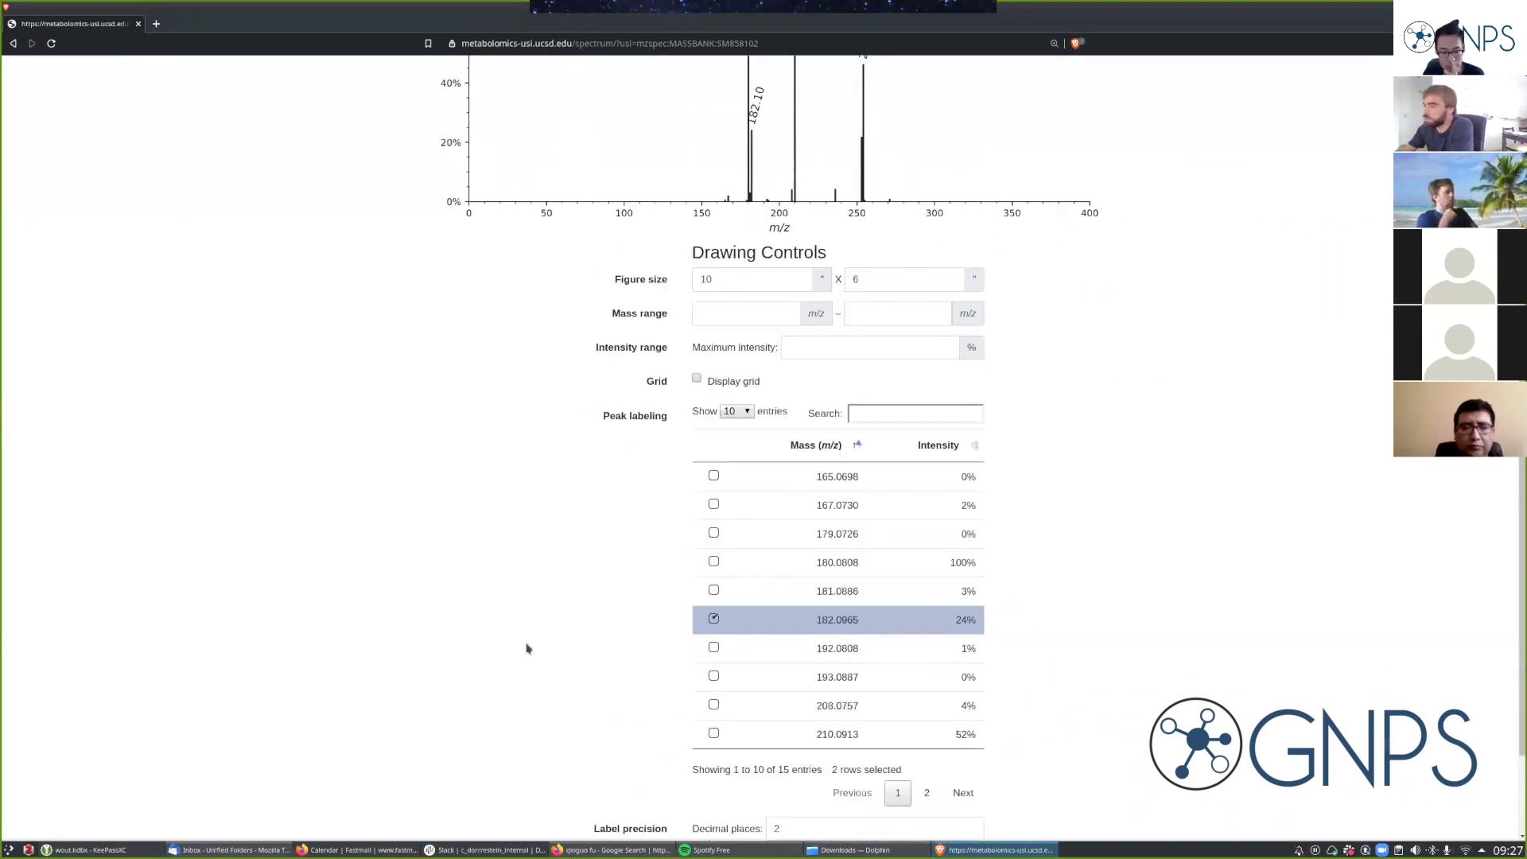
pyautogui.scroll(-1, 526, 649)
pyautogui.scroll(1, 526, 649)
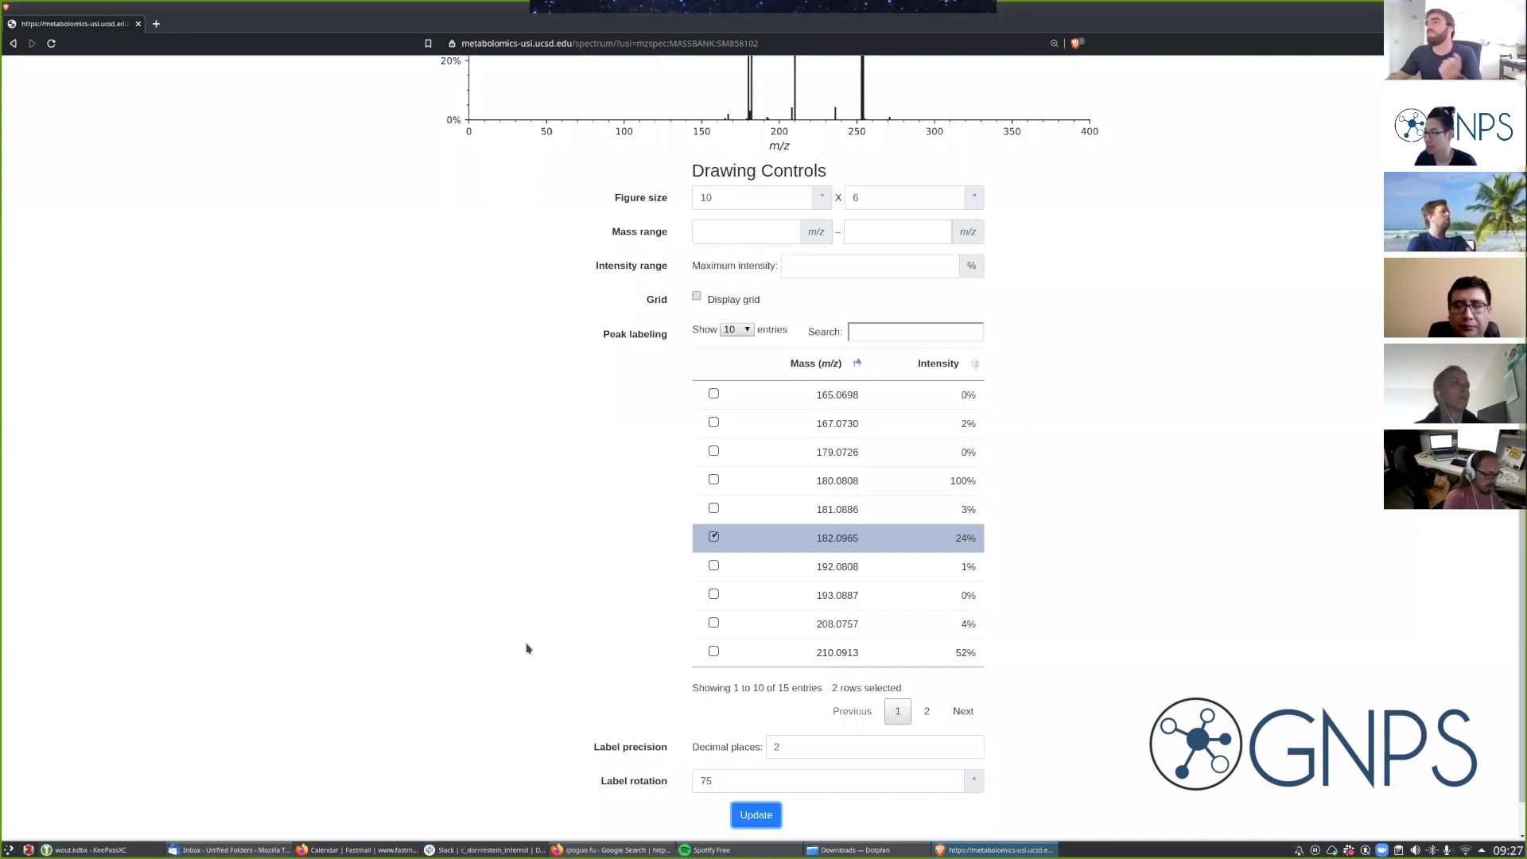
pyautogui.scroll(4, 526, 646)
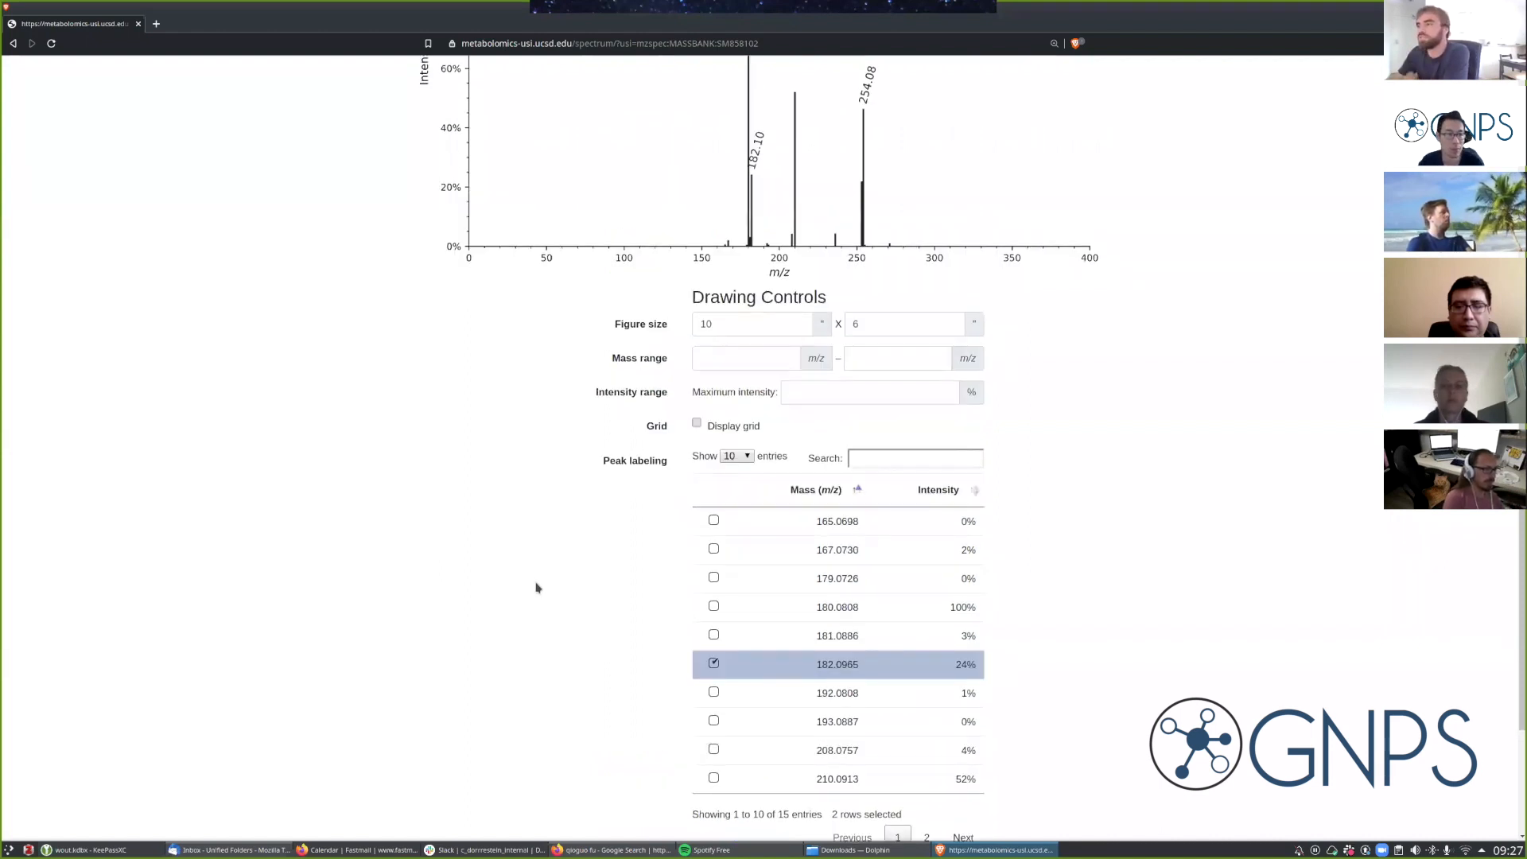
pyautogui.scroll(7, 536, 587)
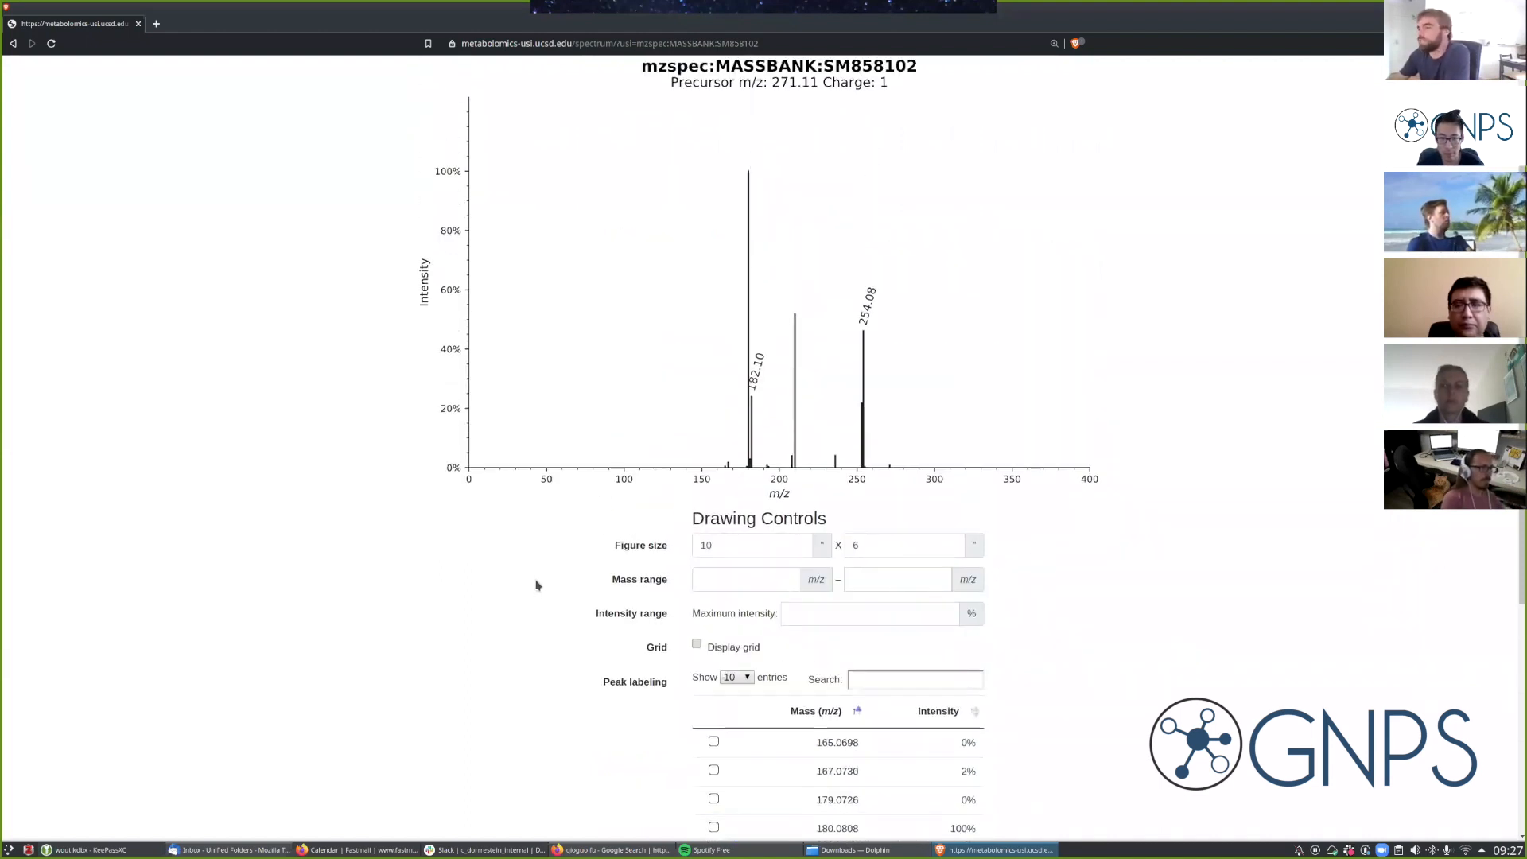
pyautogui.scroll(3, 537, 585)
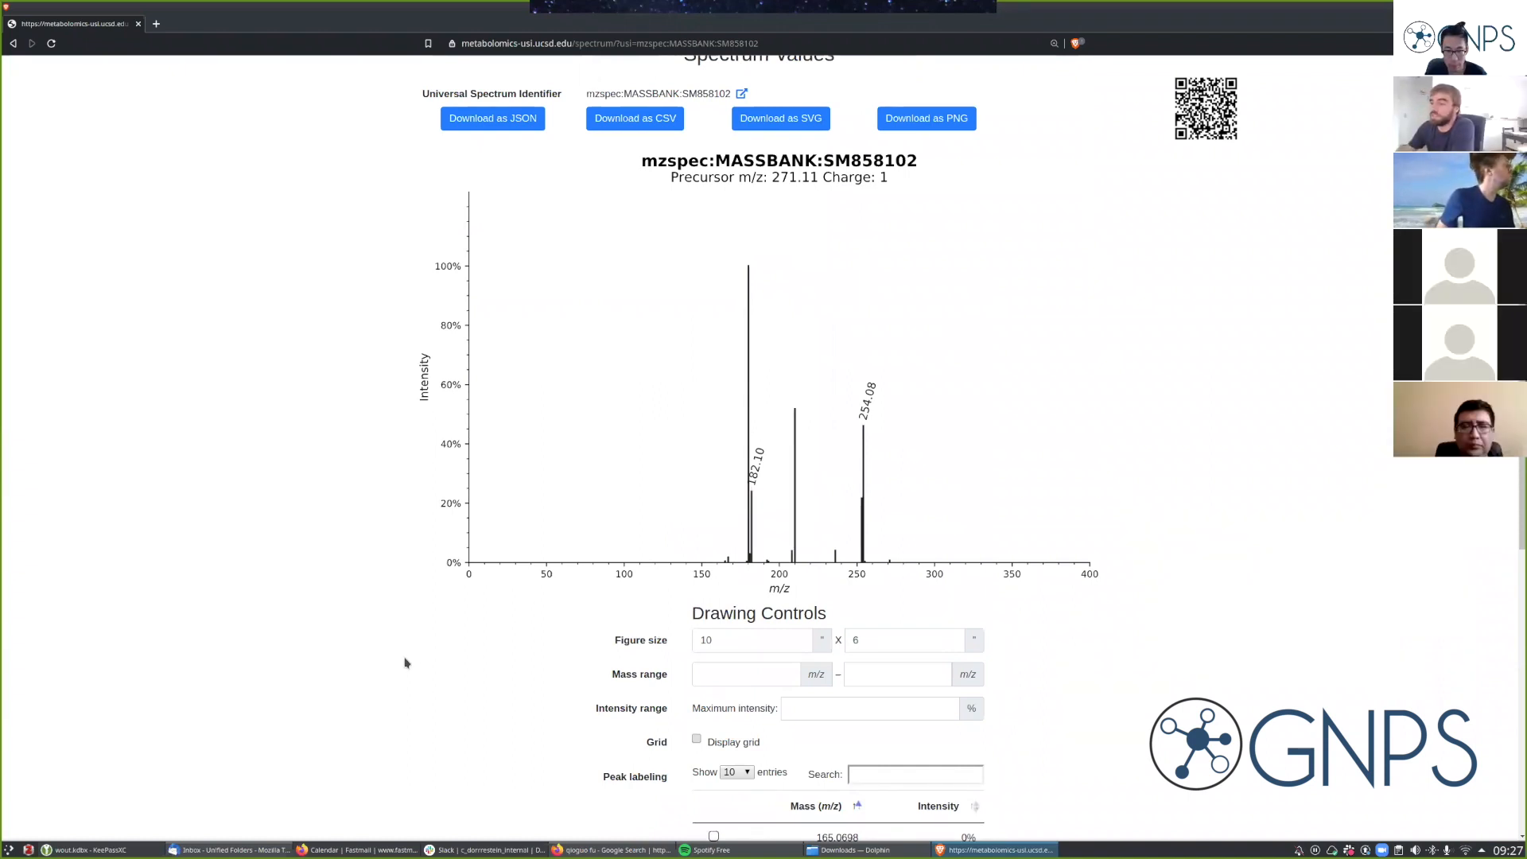
pyautogui.scroll(2, 433, 646)
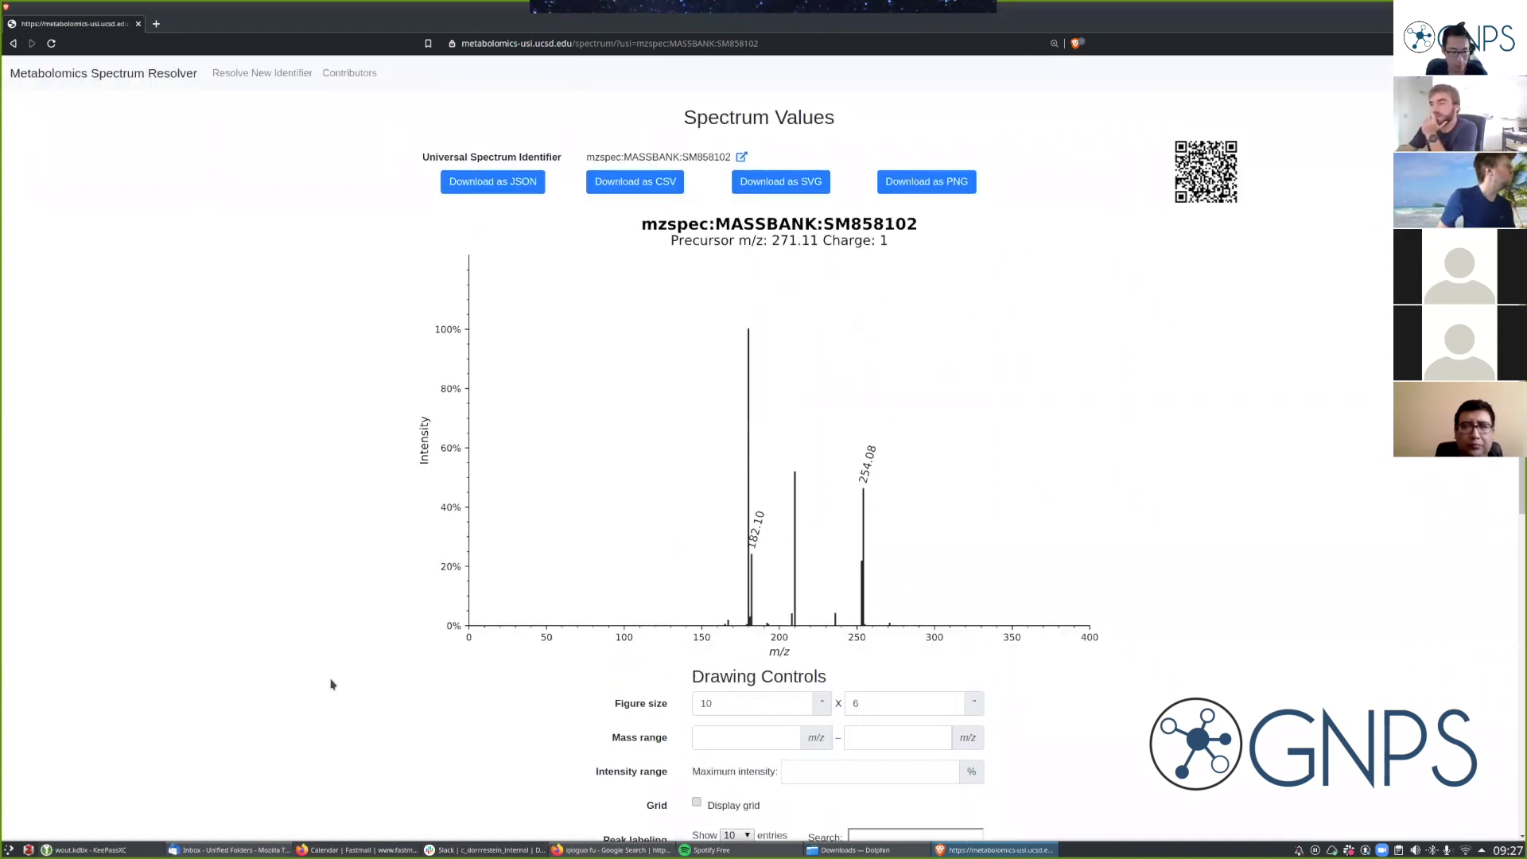
pyautogui.scroll(-7, 332, 684)
pyautogui.scroll(7, 333, 681)
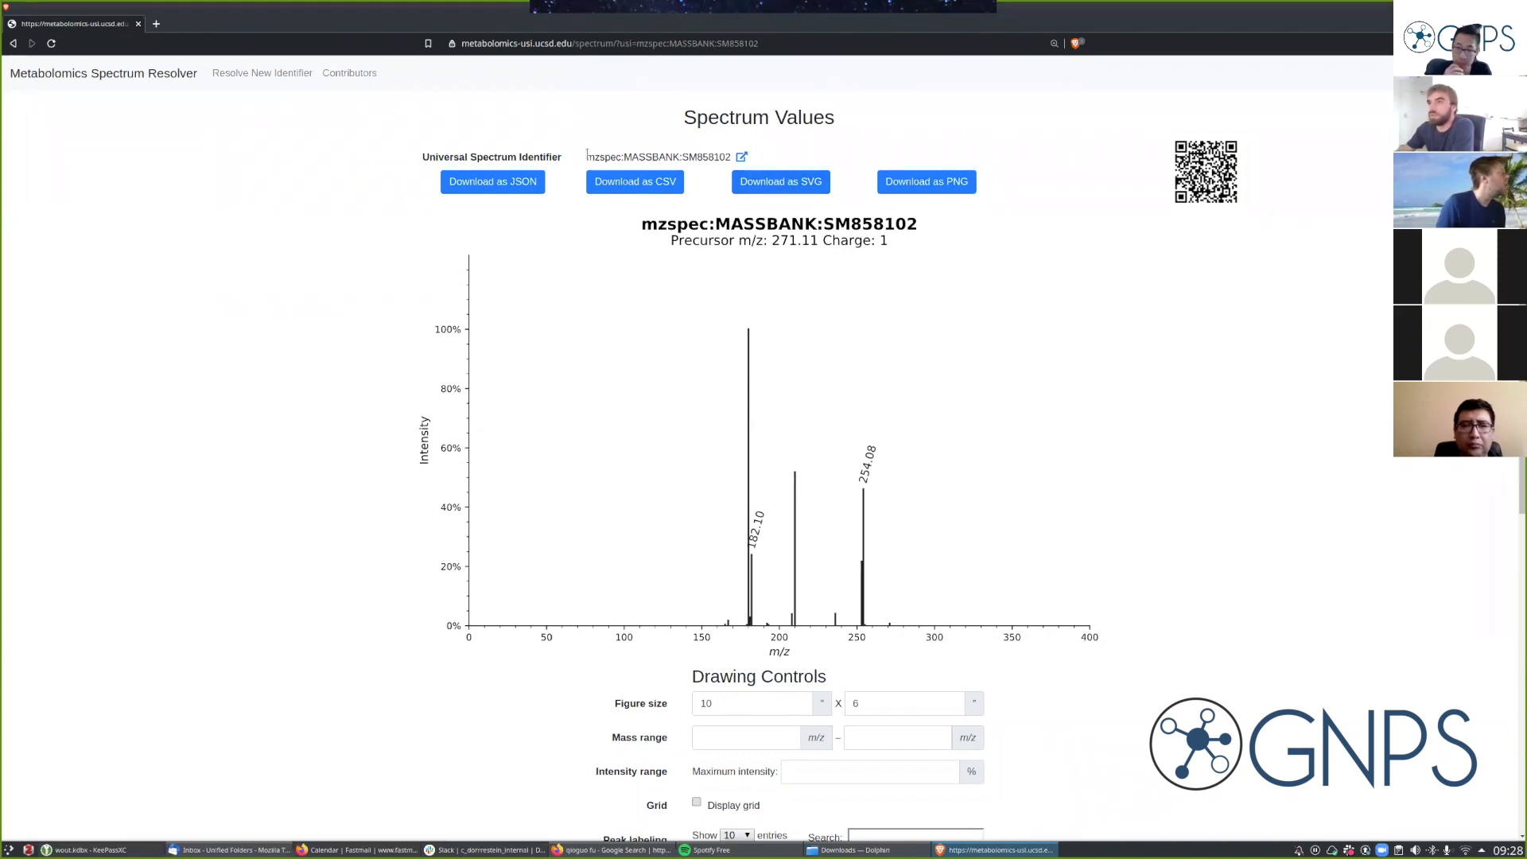
# Open the MassBank source record of this spectrum identifier and follow the record's metabolomics-usi visualisation link back to the resolver.
pyautogui.moveTo(587, 156); pyautogui.dragTo(733, 157)
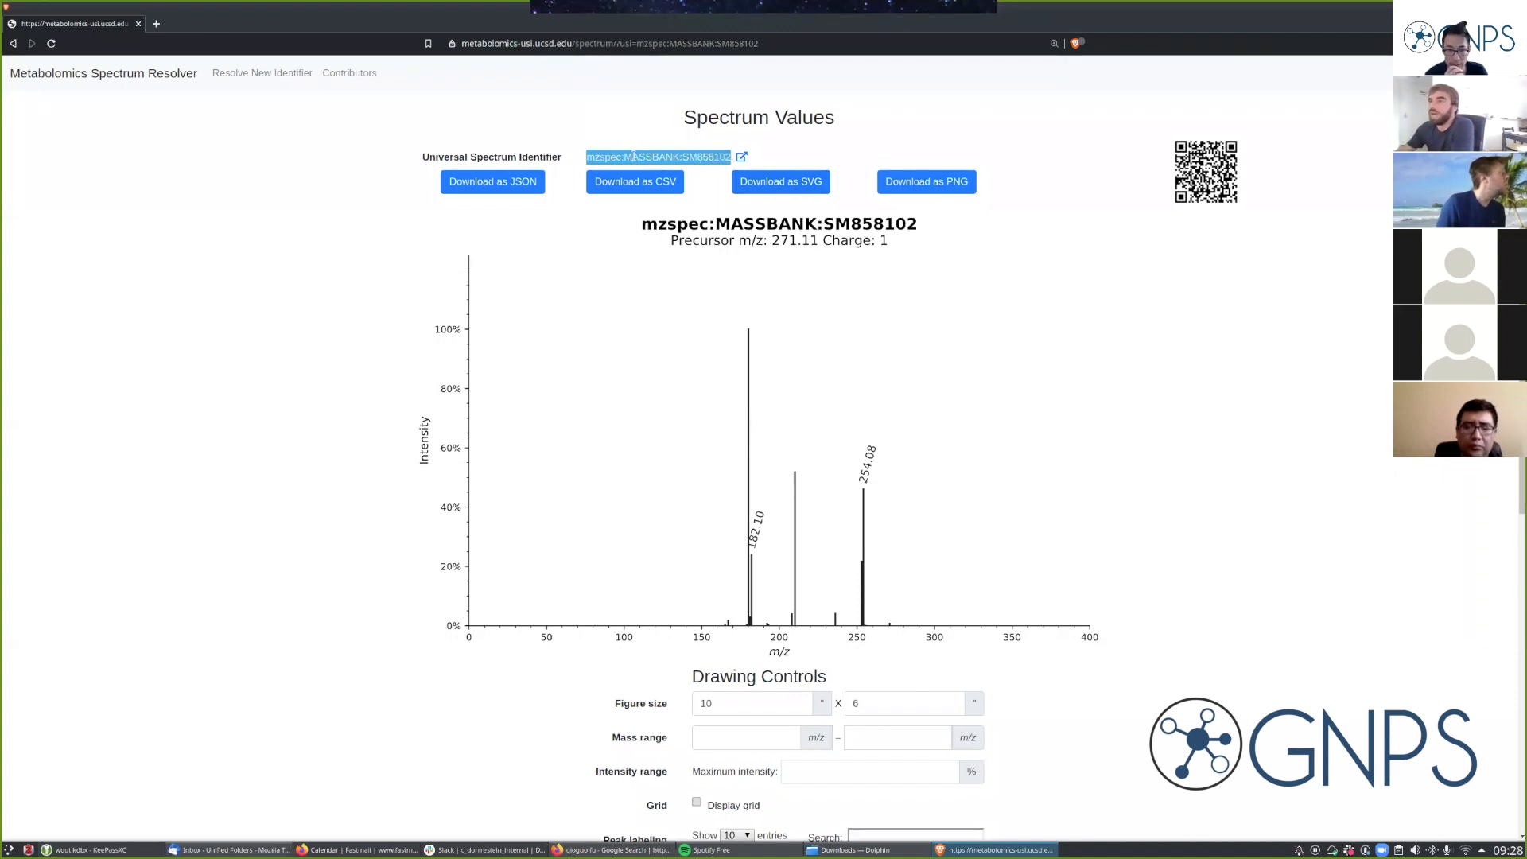
pyautogui.click(627, 156)
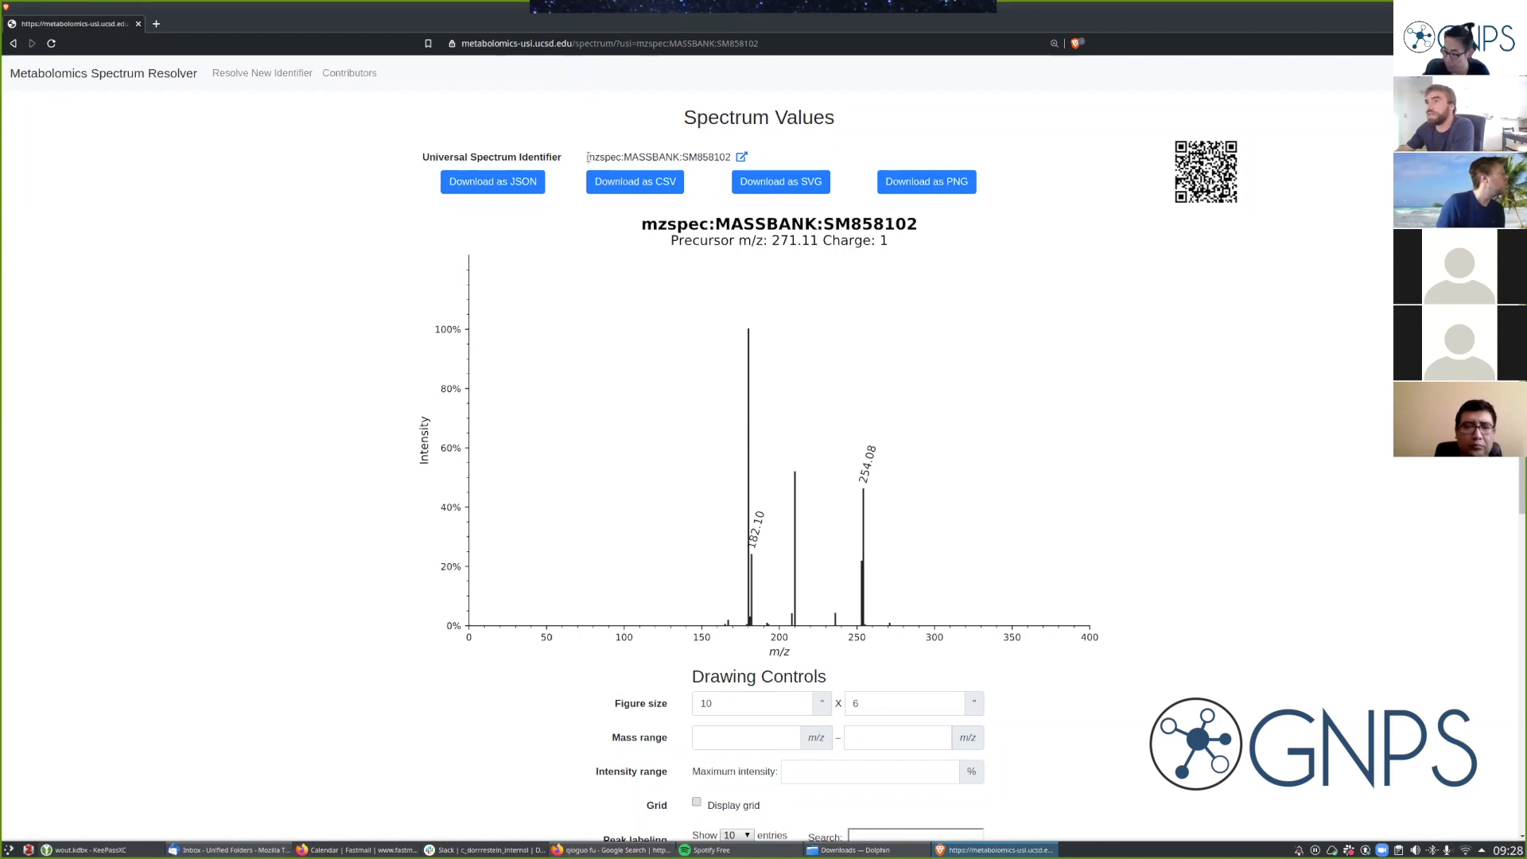
pyautogui.moveTo(587, 157); pyautogui.dragTo(723, 158)
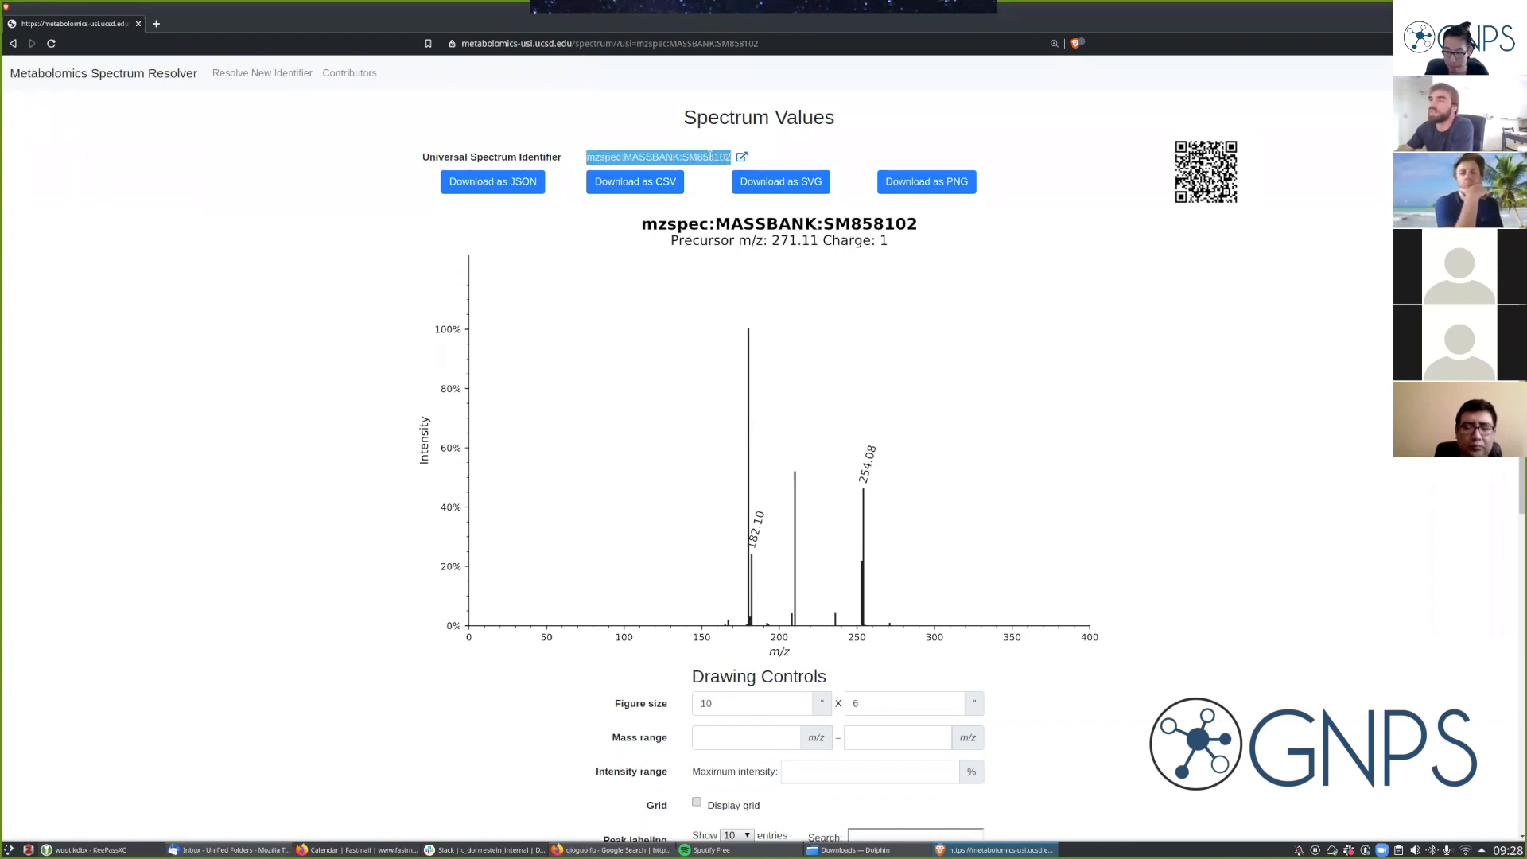
pyautogui.click(710, 157)
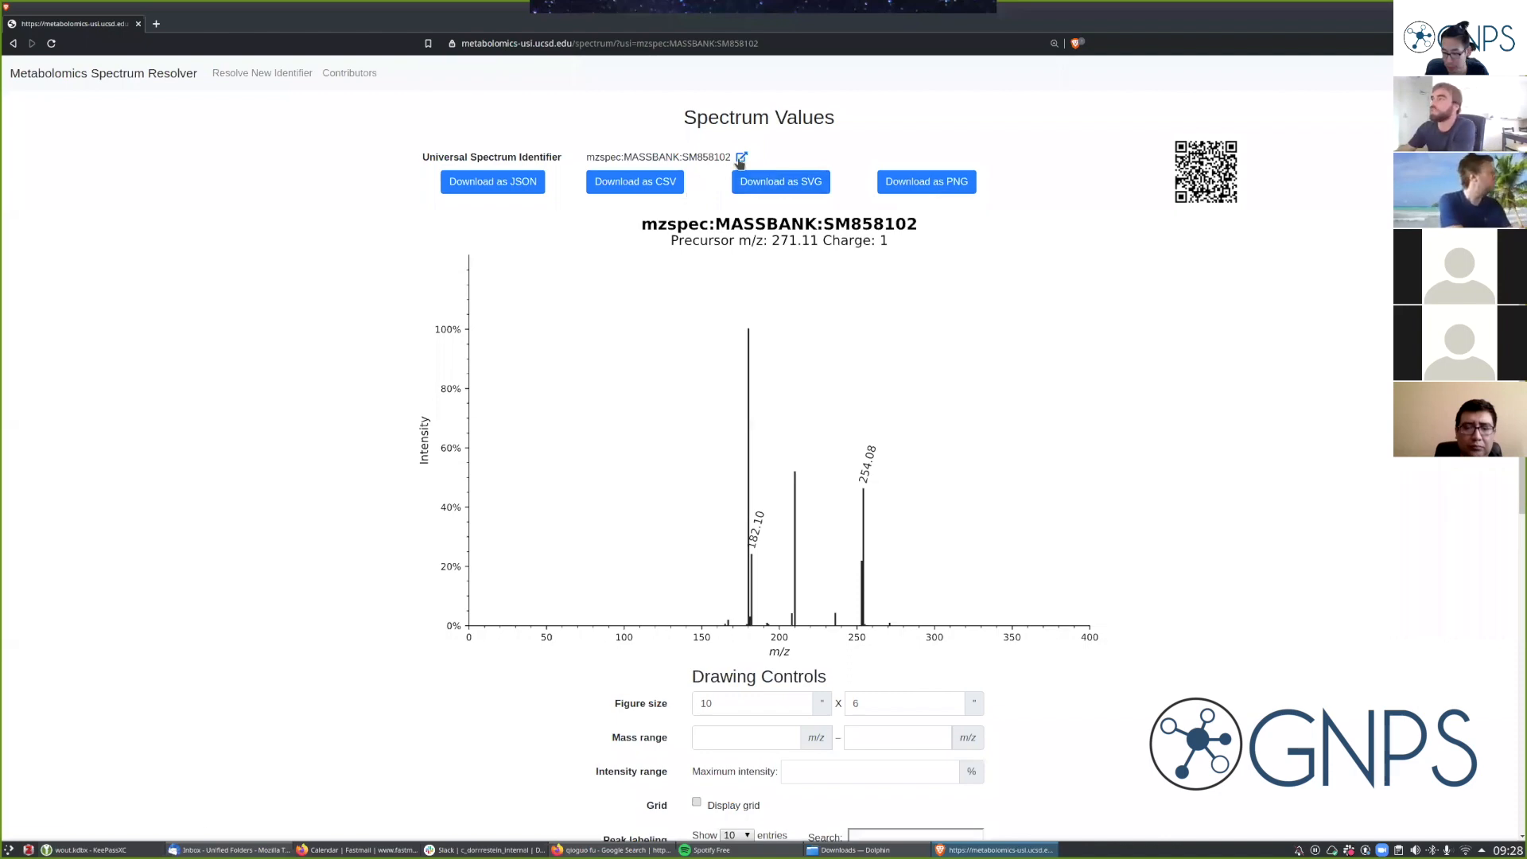
pyautogui.click(741, 157)
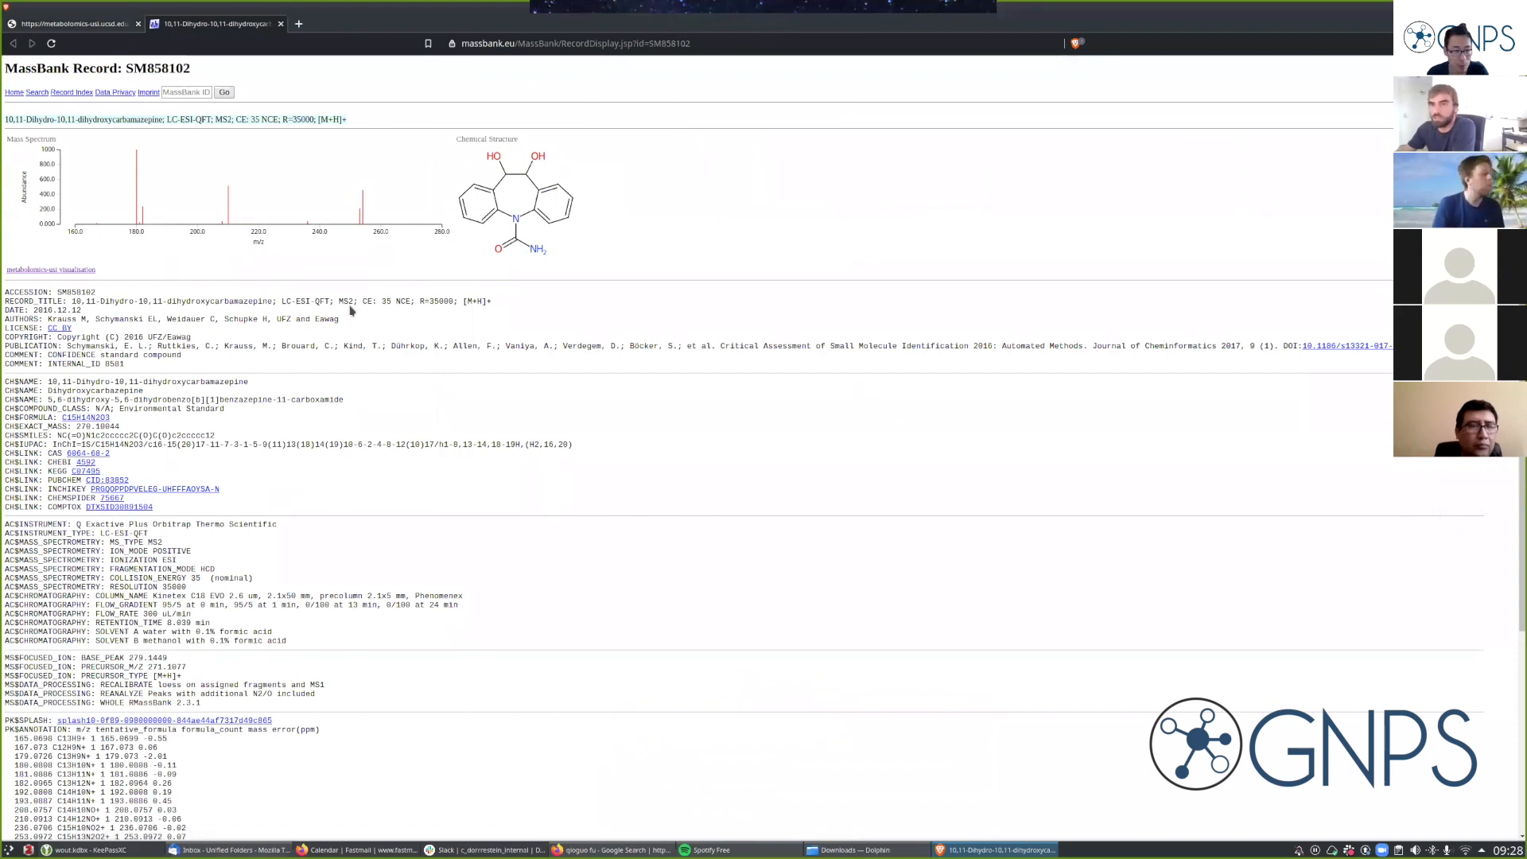
pyautogui.click(58, 270)
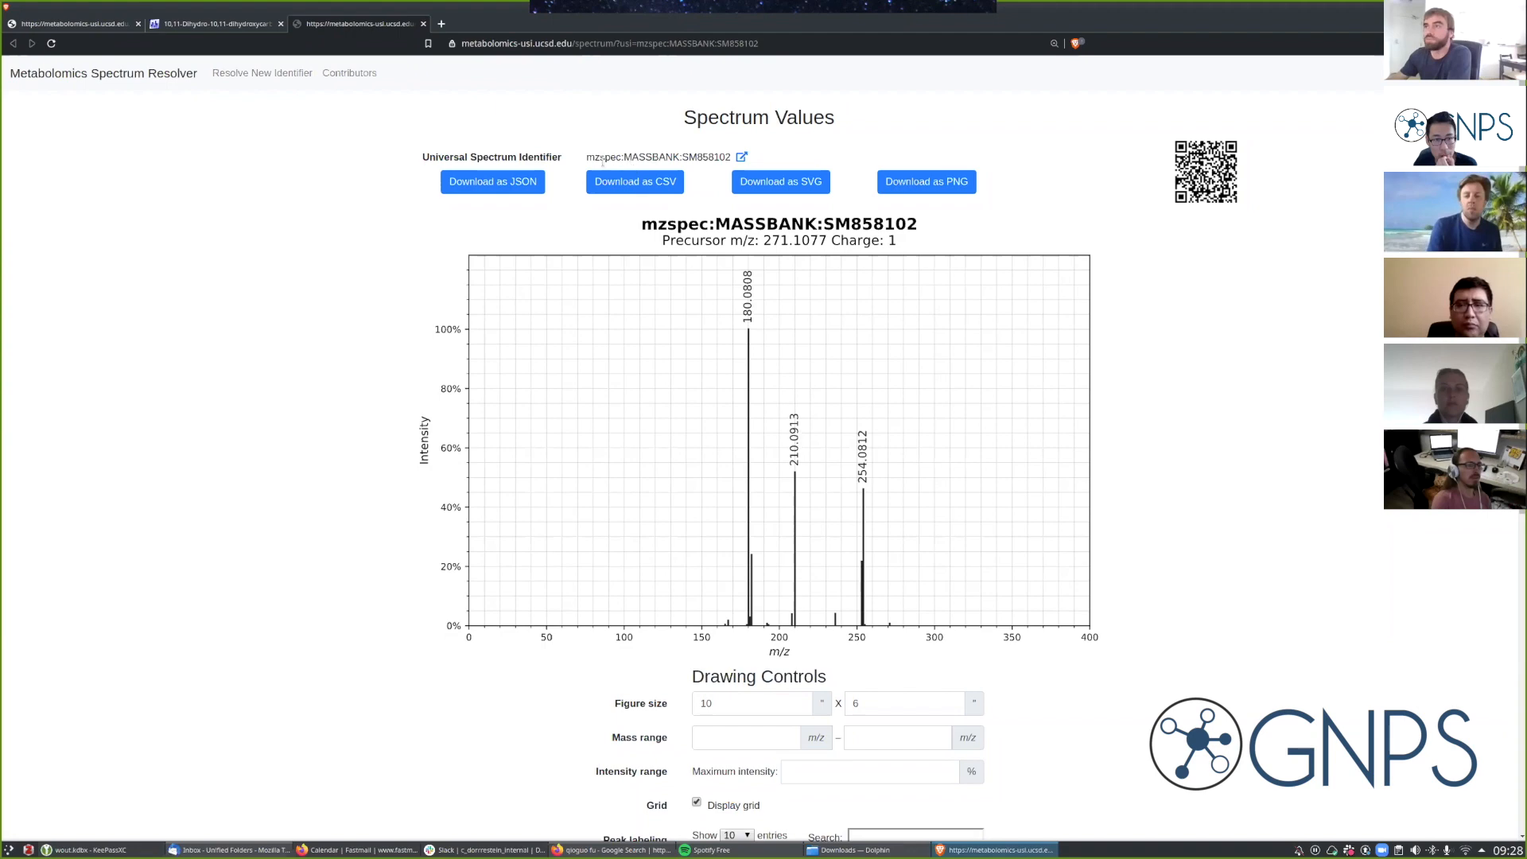
# Copy the spectrum's identifier and try to resolve a mirror plot of mzspec:MASSBANK:SM858102 against mzspec:MASSBANK:SM858103.
pyautogui.tripleClick(639, 156)
pyautogui.hotkey('ctrl', 'c')
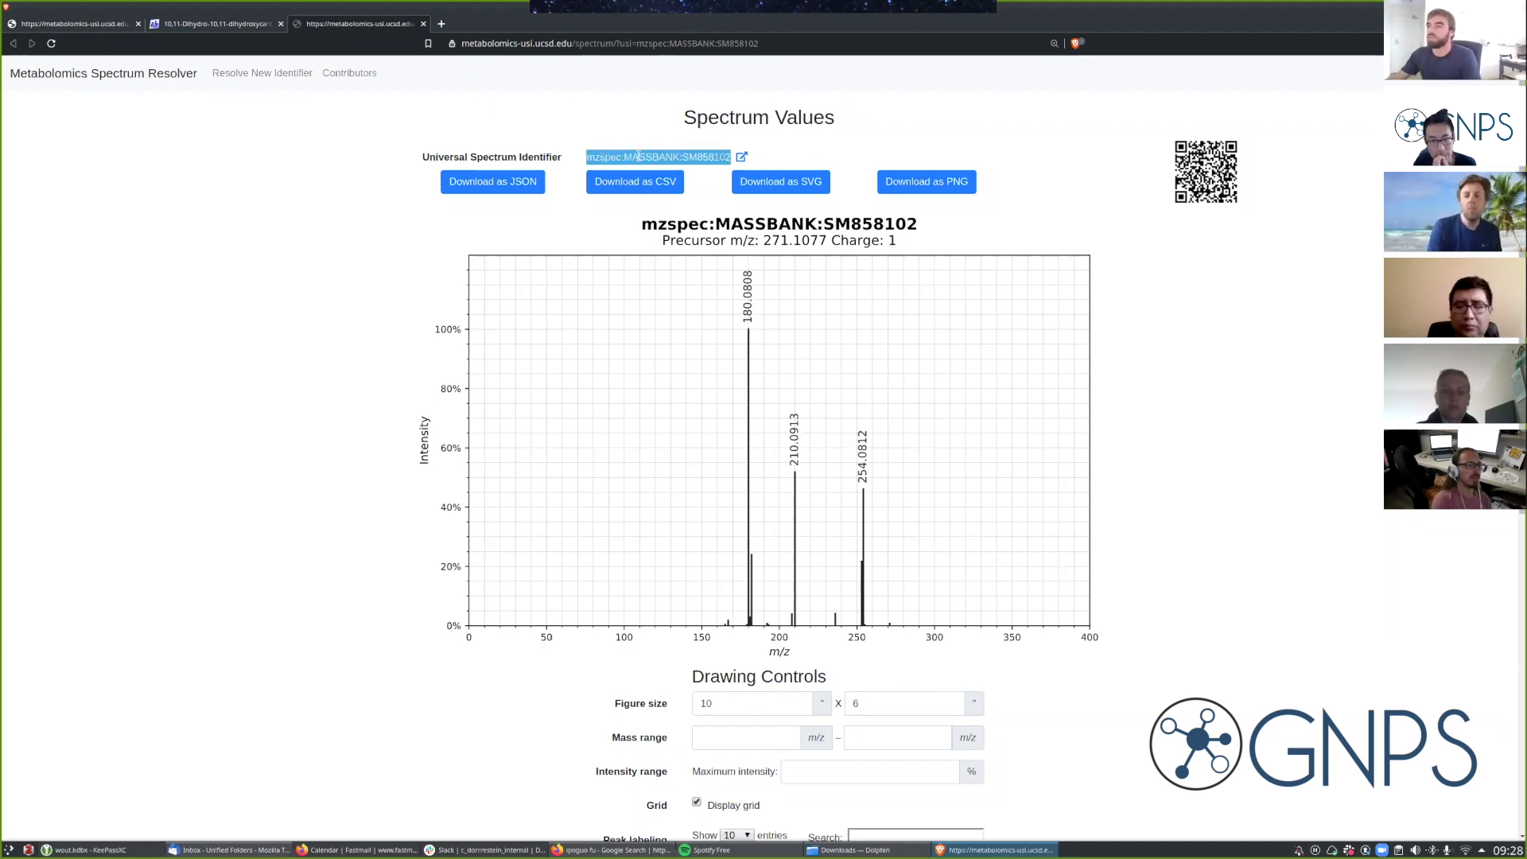
pyautogui.click(116, 70)
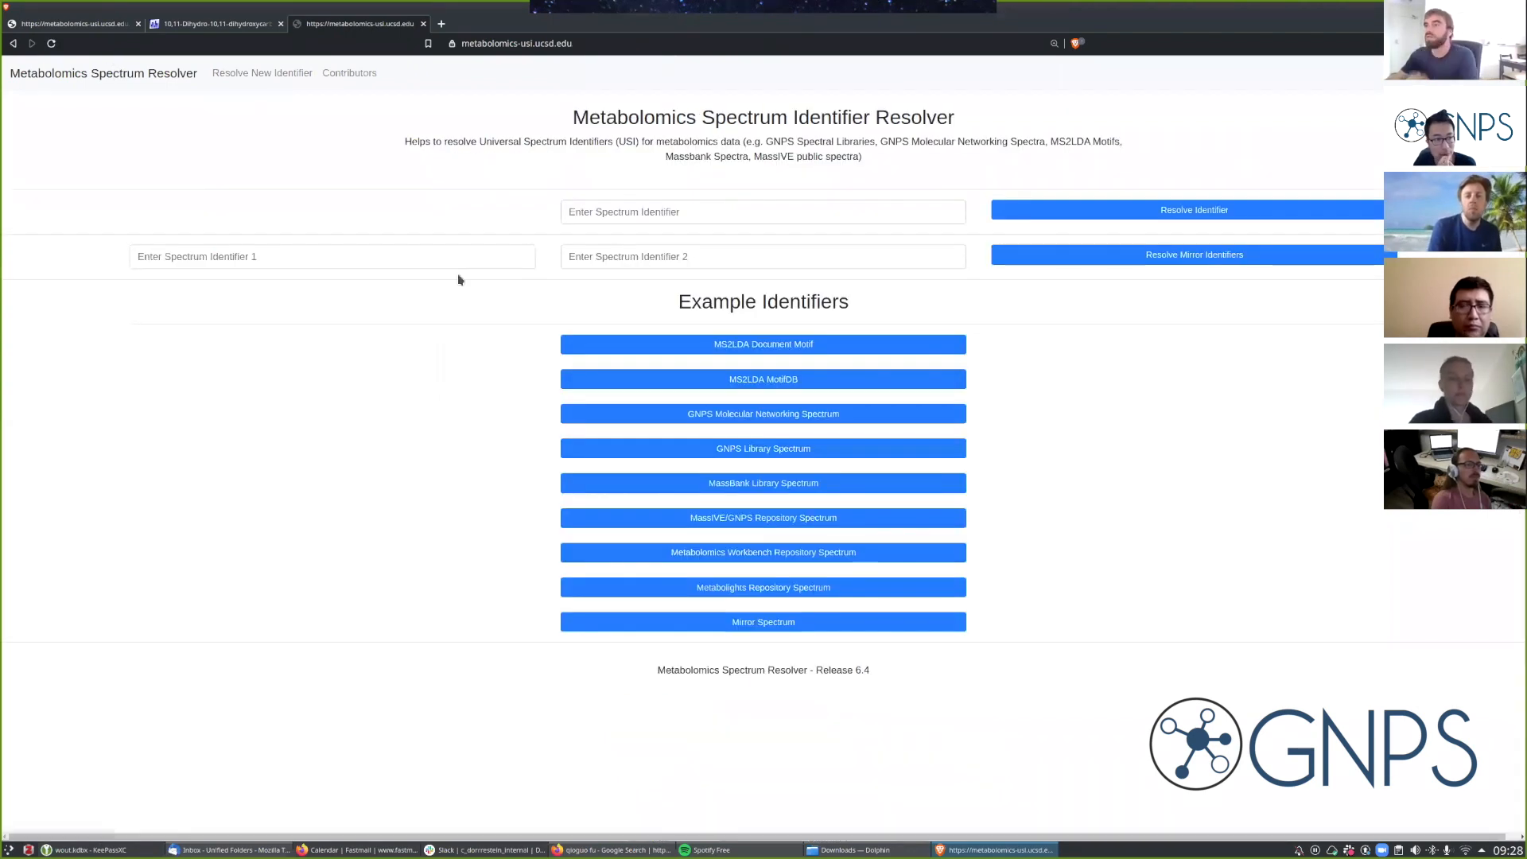
pyautogui.click(440, 266)
pyautogui.hotkey('ctrl', 'v')
pyautogui.click(632, 263)
pyautogui.hotkey('ctrl', 'v')
pyautogui.press('BackSpace')
pyautogui.write('3')
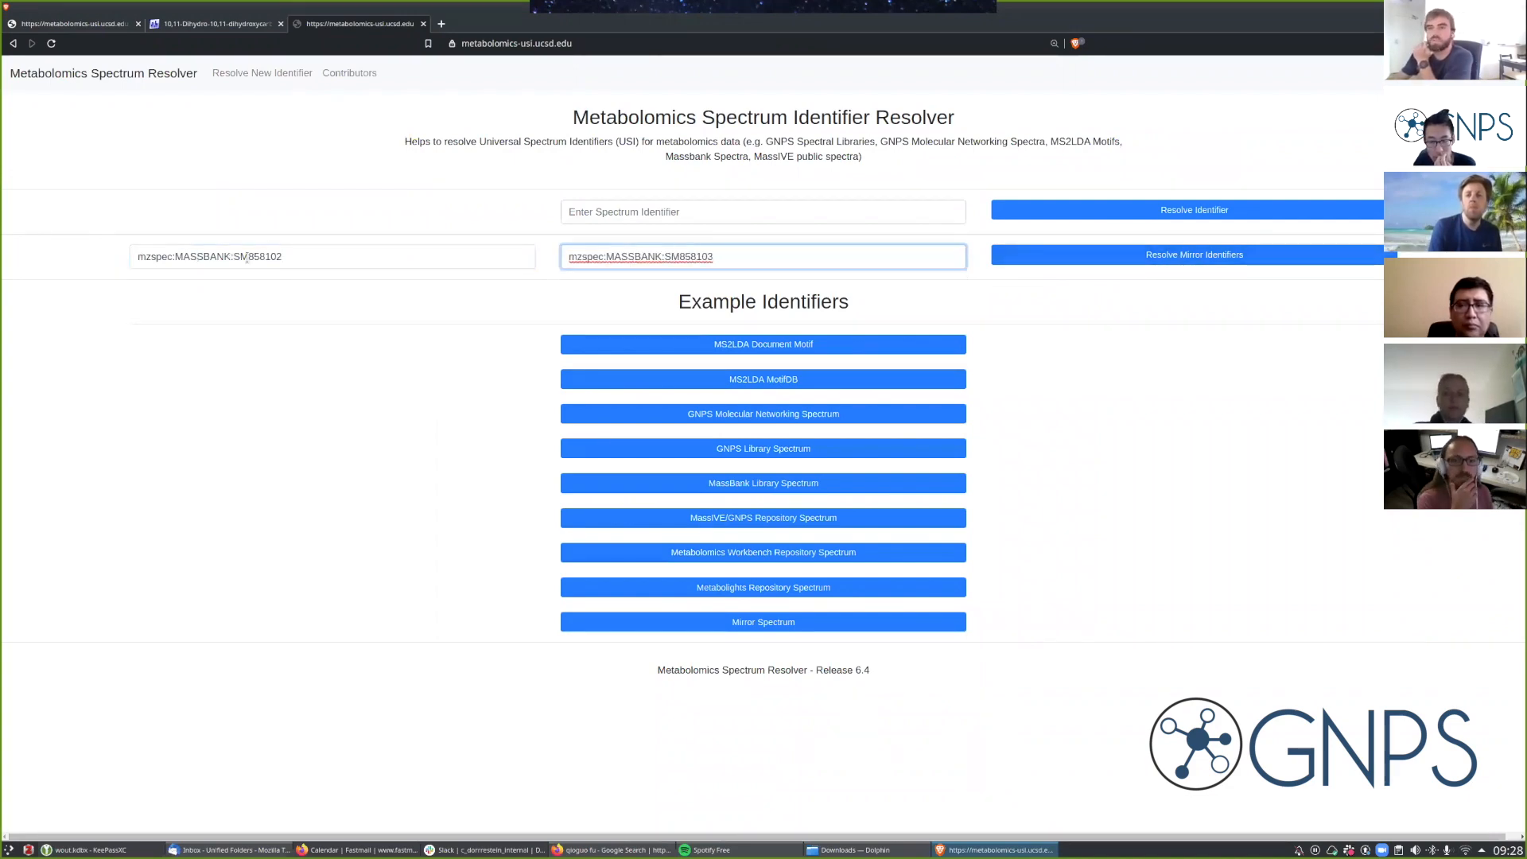
pyautogui.click(1118, 257)
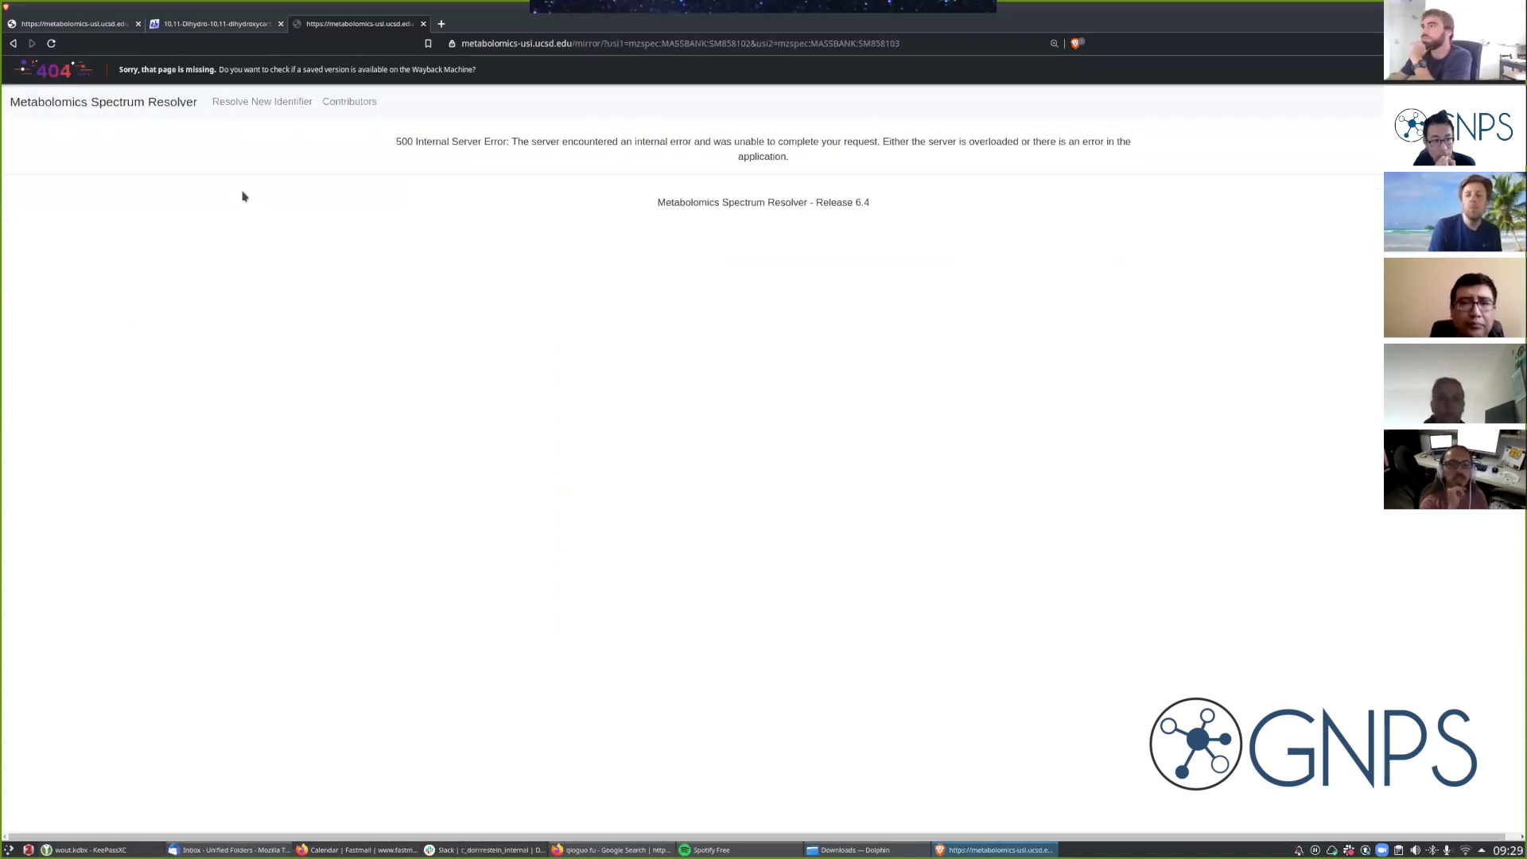
# Try to resolve the mirror plot again with mzspec:MASSBANK:SM858102 as the second identifier.
pyautogui.click(754, 263)
pyautogui.press('BackSpace')
pyautogui.write('2')
pyautogui.press('Return')
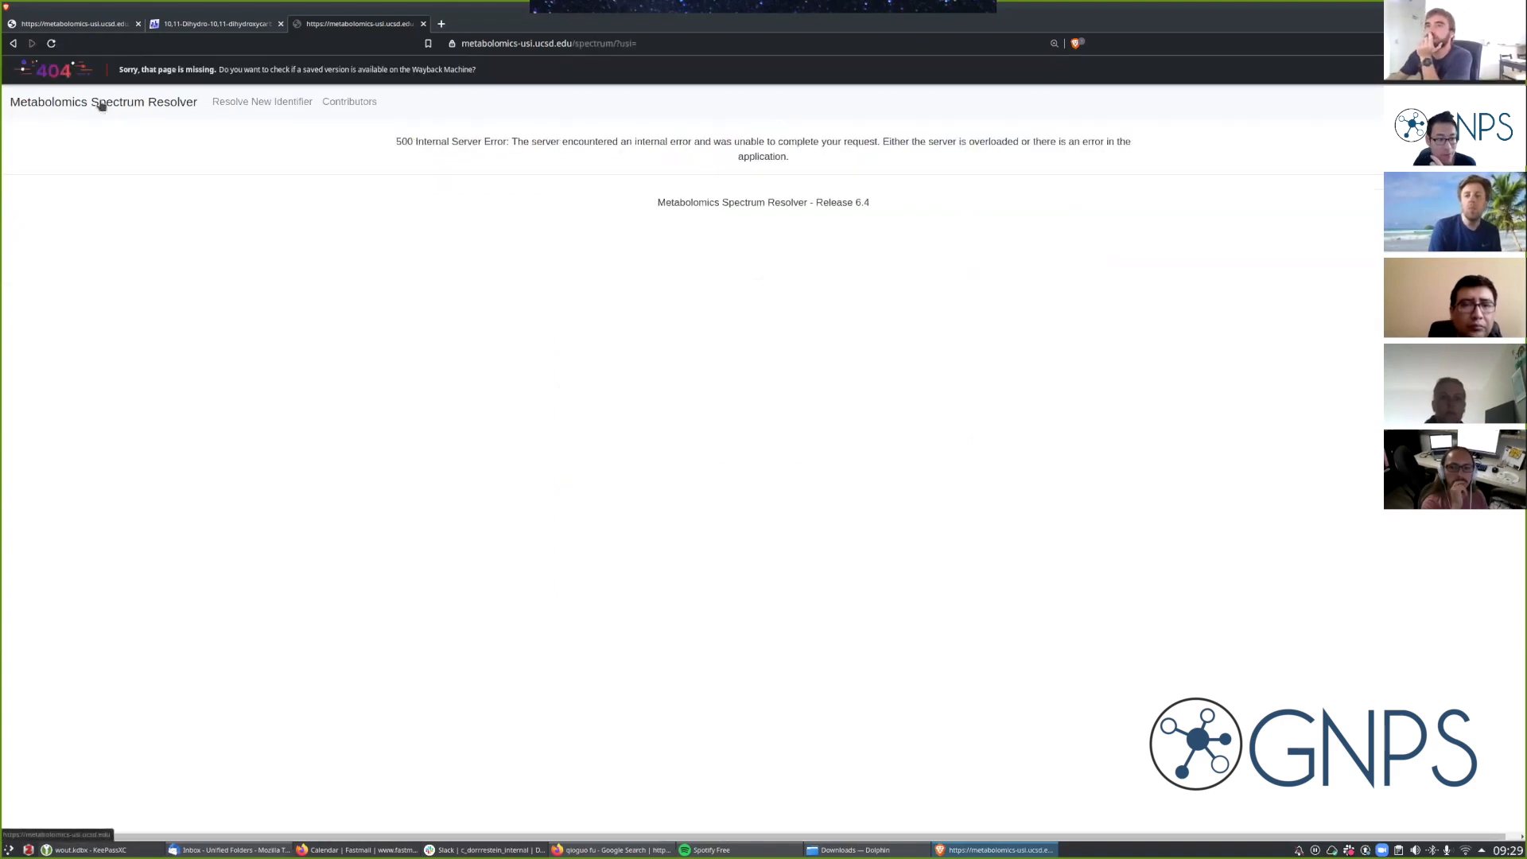
# Open the Mirror Spectrum example from the resolver's home page and compare it with the customized SM858102 plot.
pyautogui.click(101, 105)
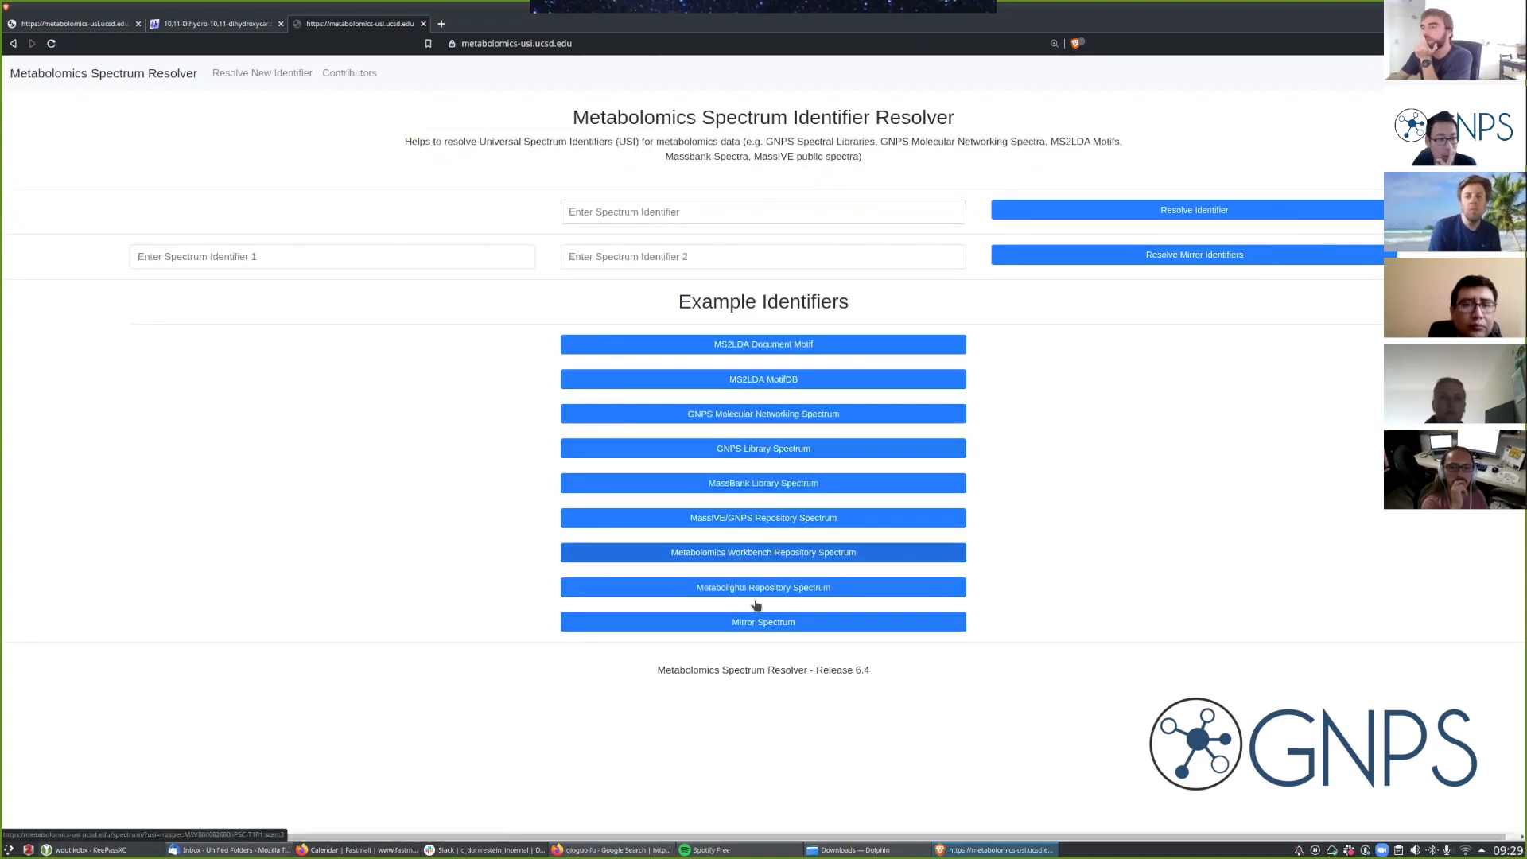
pyautogui.click(770, 628)
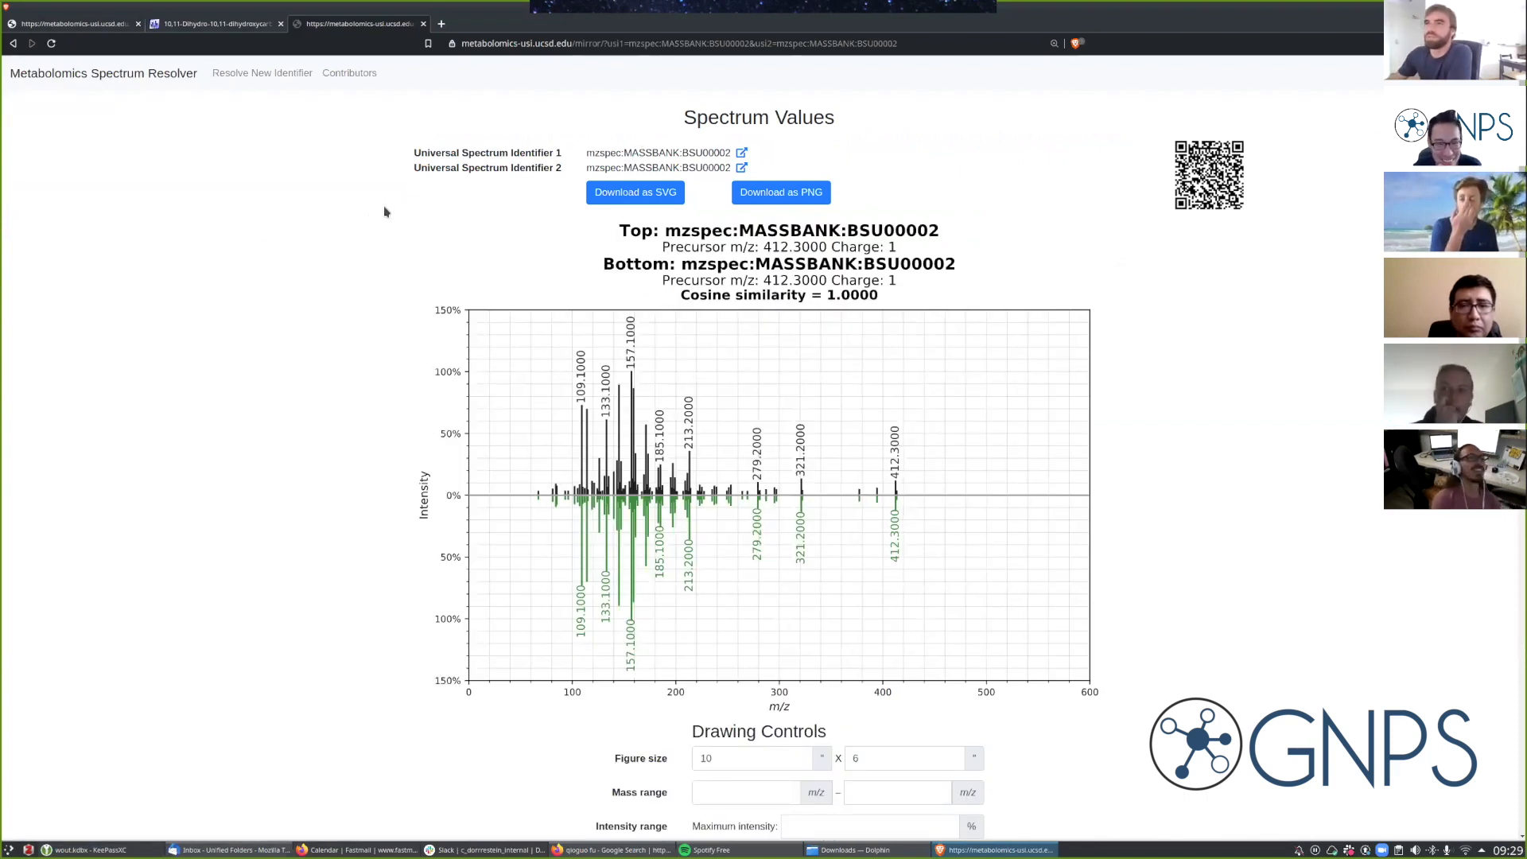
pyautogui.click(91, 26)
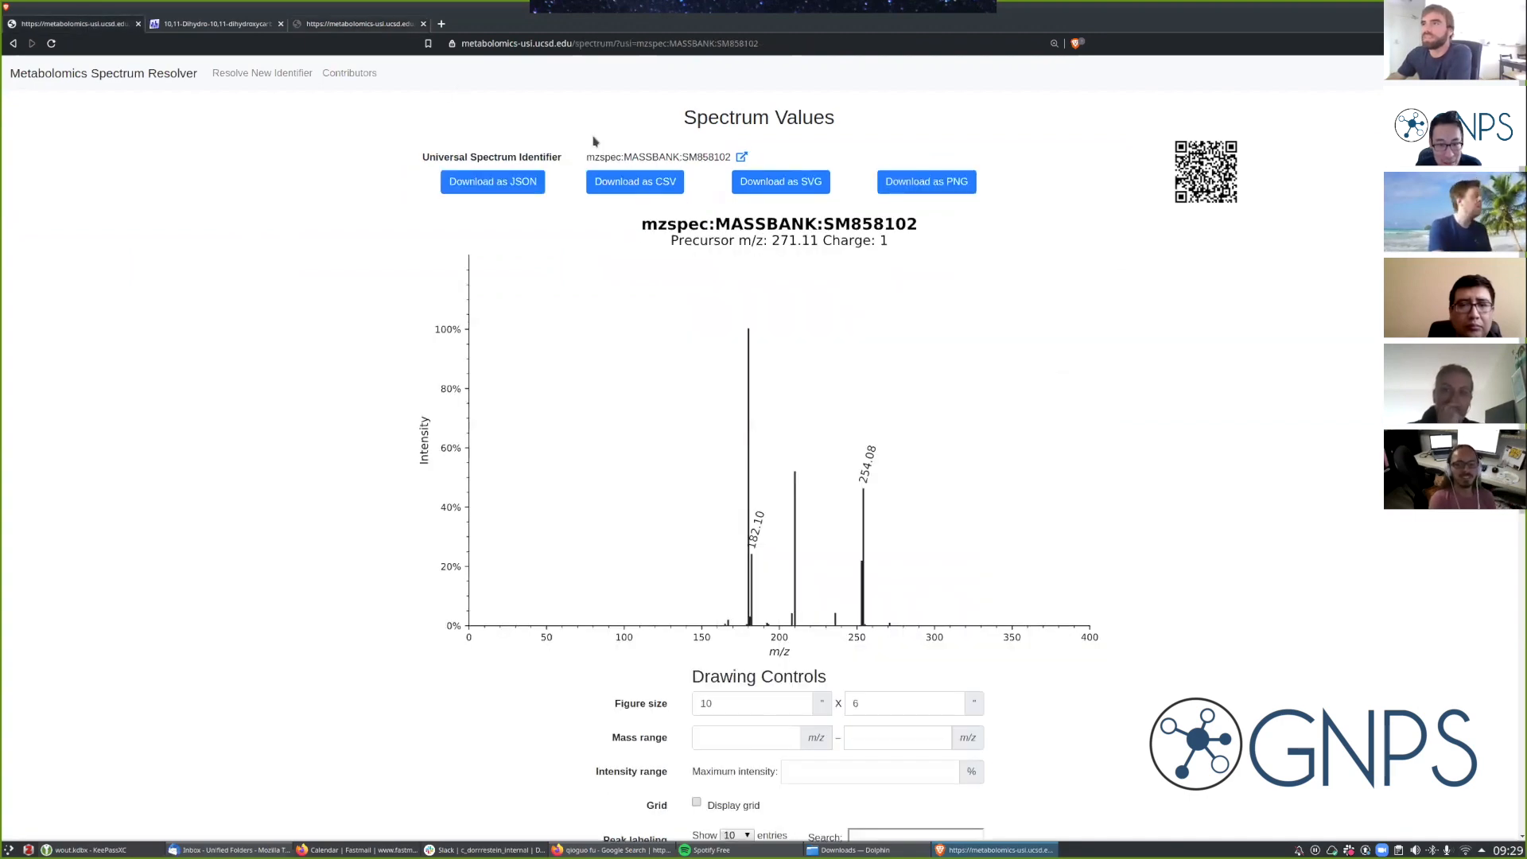
pyautogui.click(350, 24)
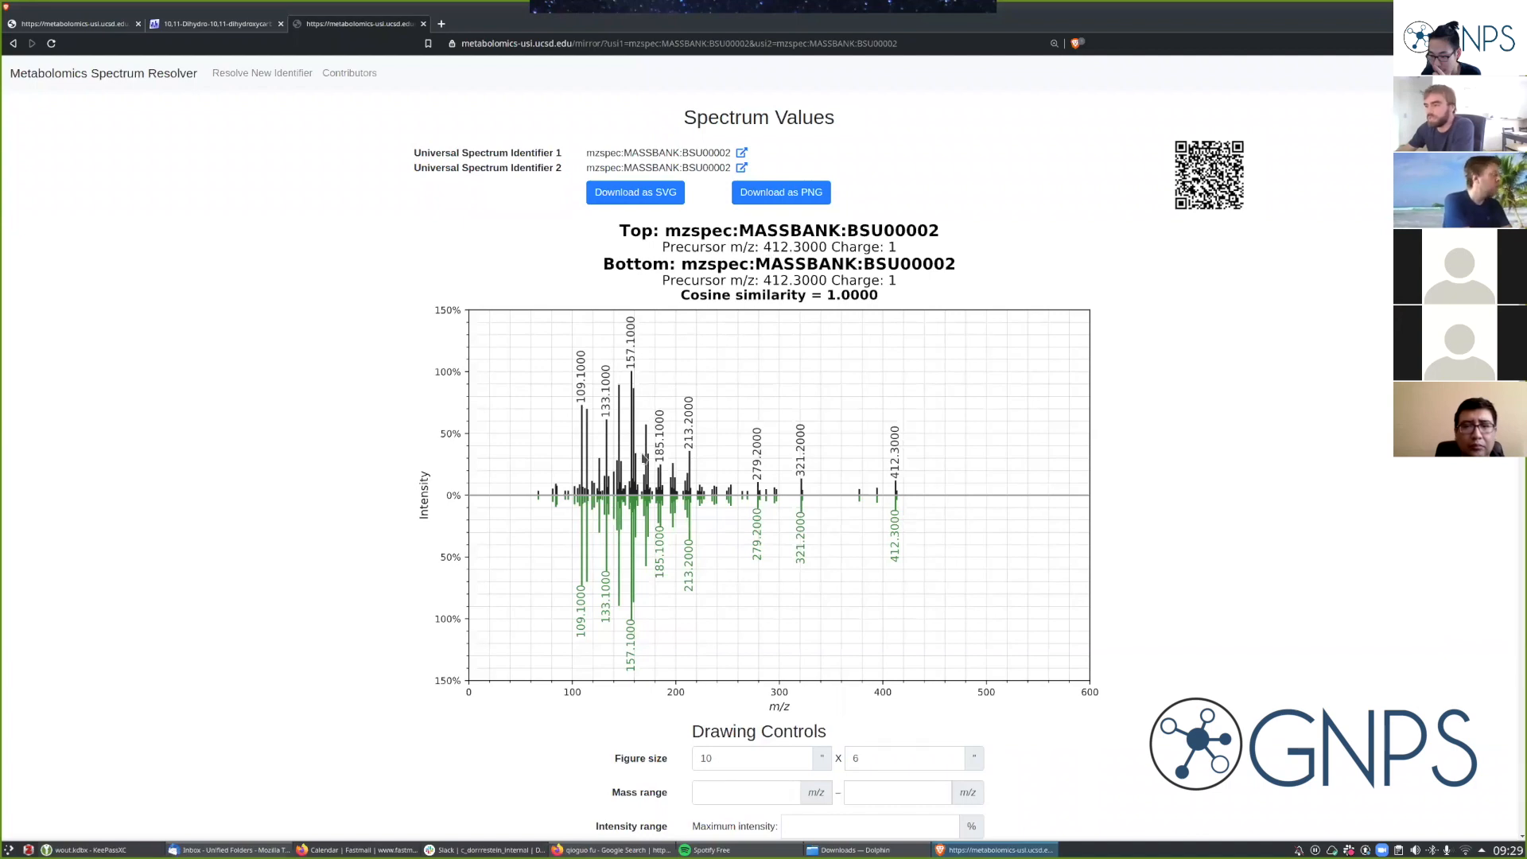
# Examine the mirror plot's drawing controls, including the separate peak labeling tables for the two spectra.
pyautogui.scroll(-6, 433, 437)
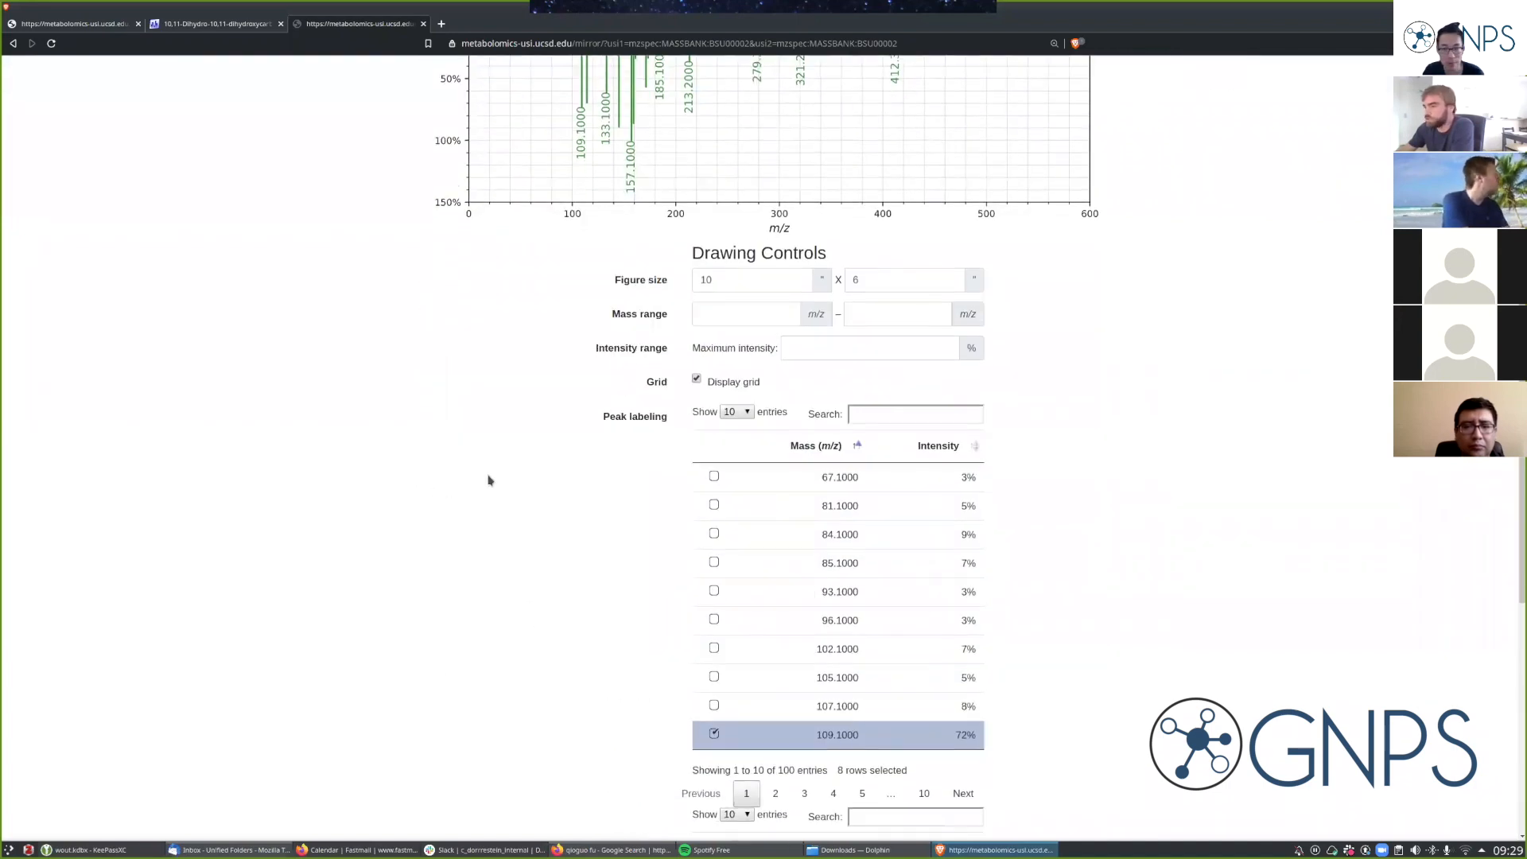
pyautogui.scroll(-3, 489, 480)
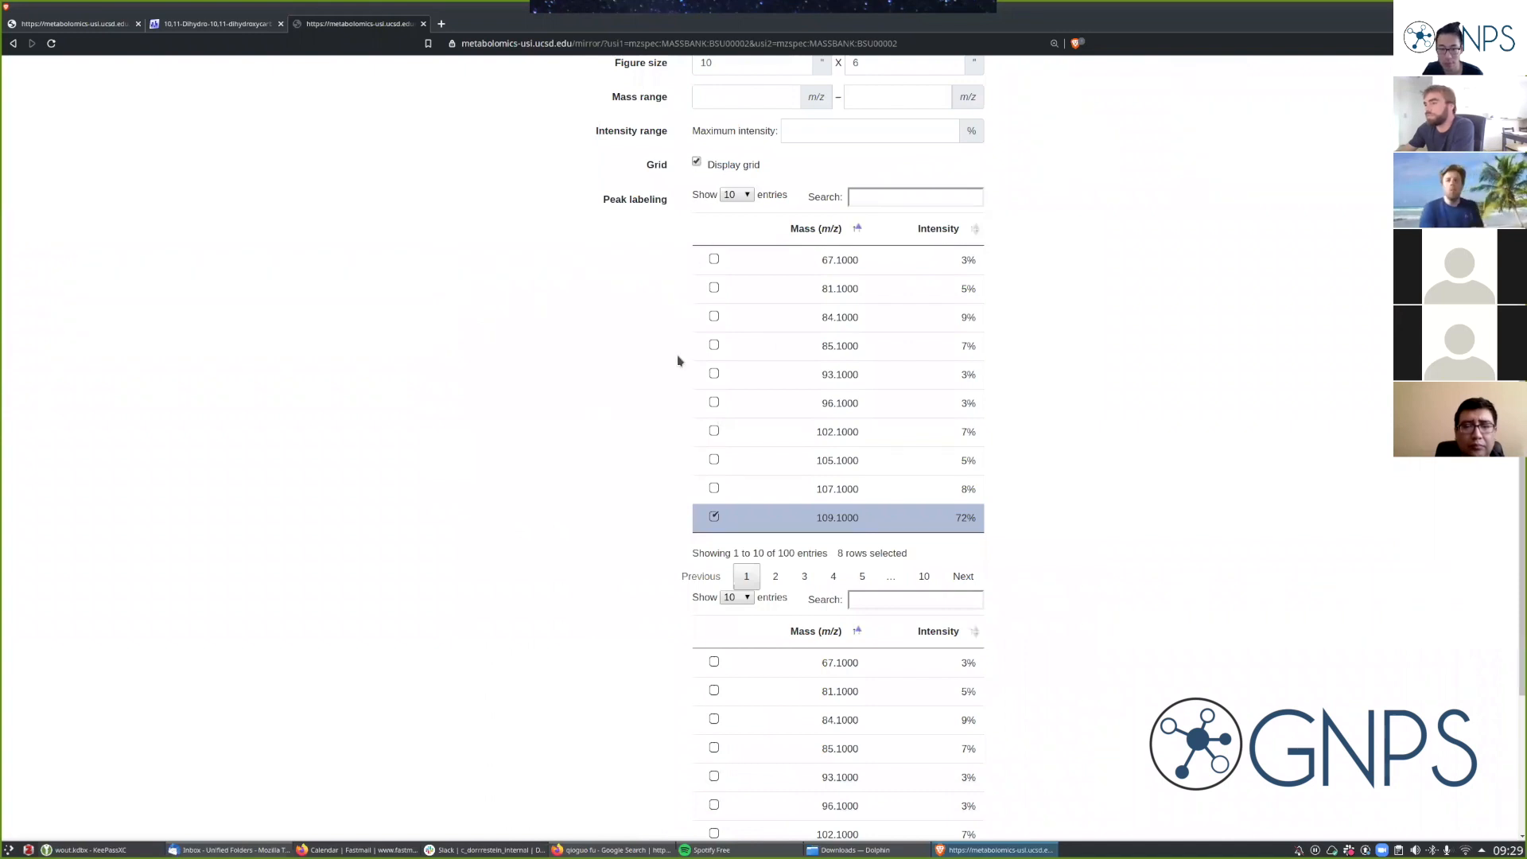
pyautogui.scroll(-3, 794, 334)
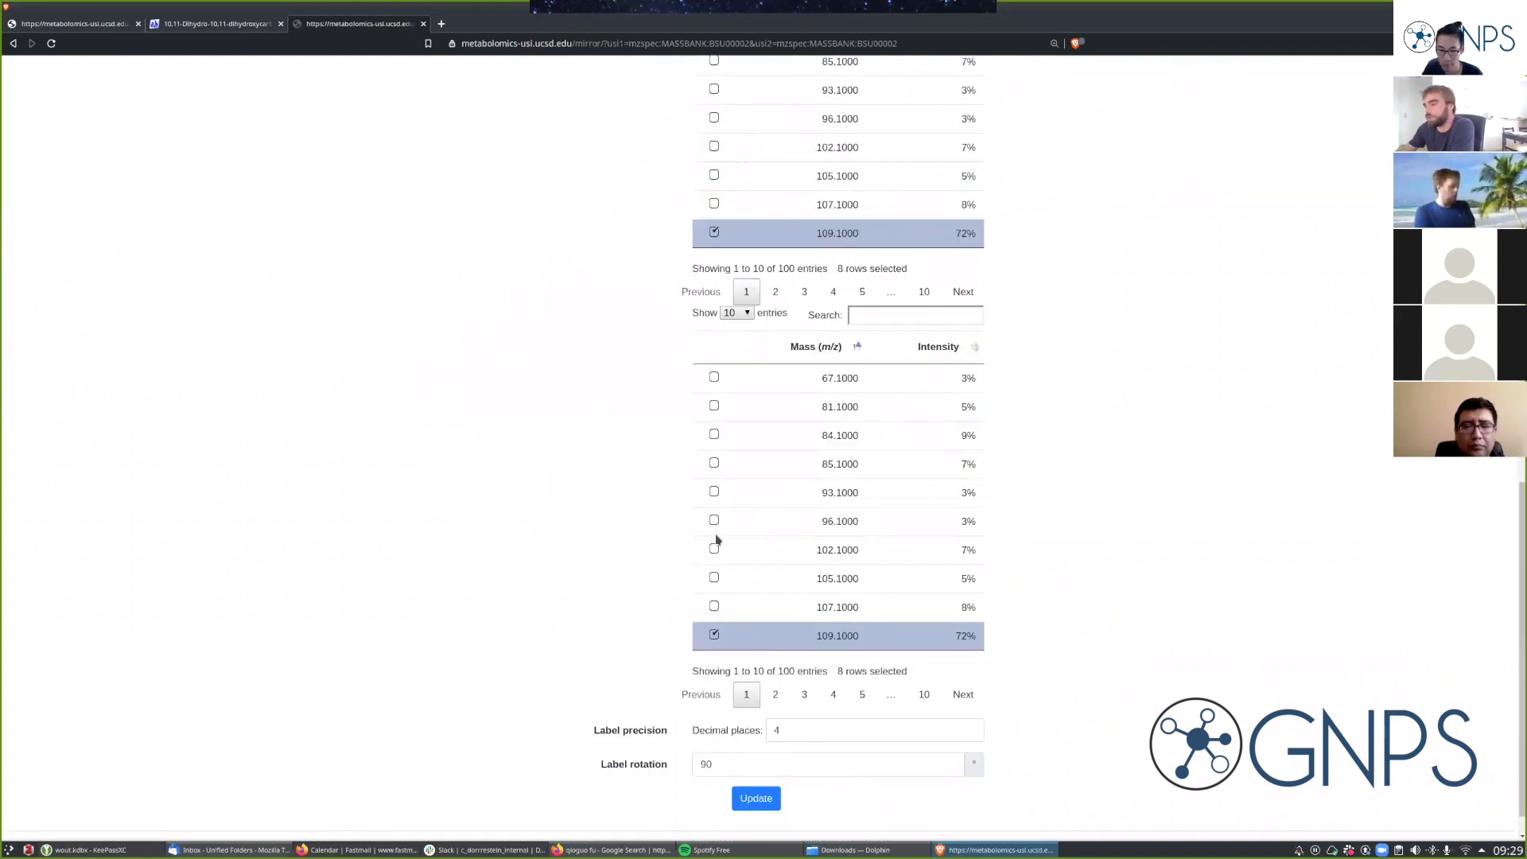
pyautogui.scroll(-1, 569, 605)
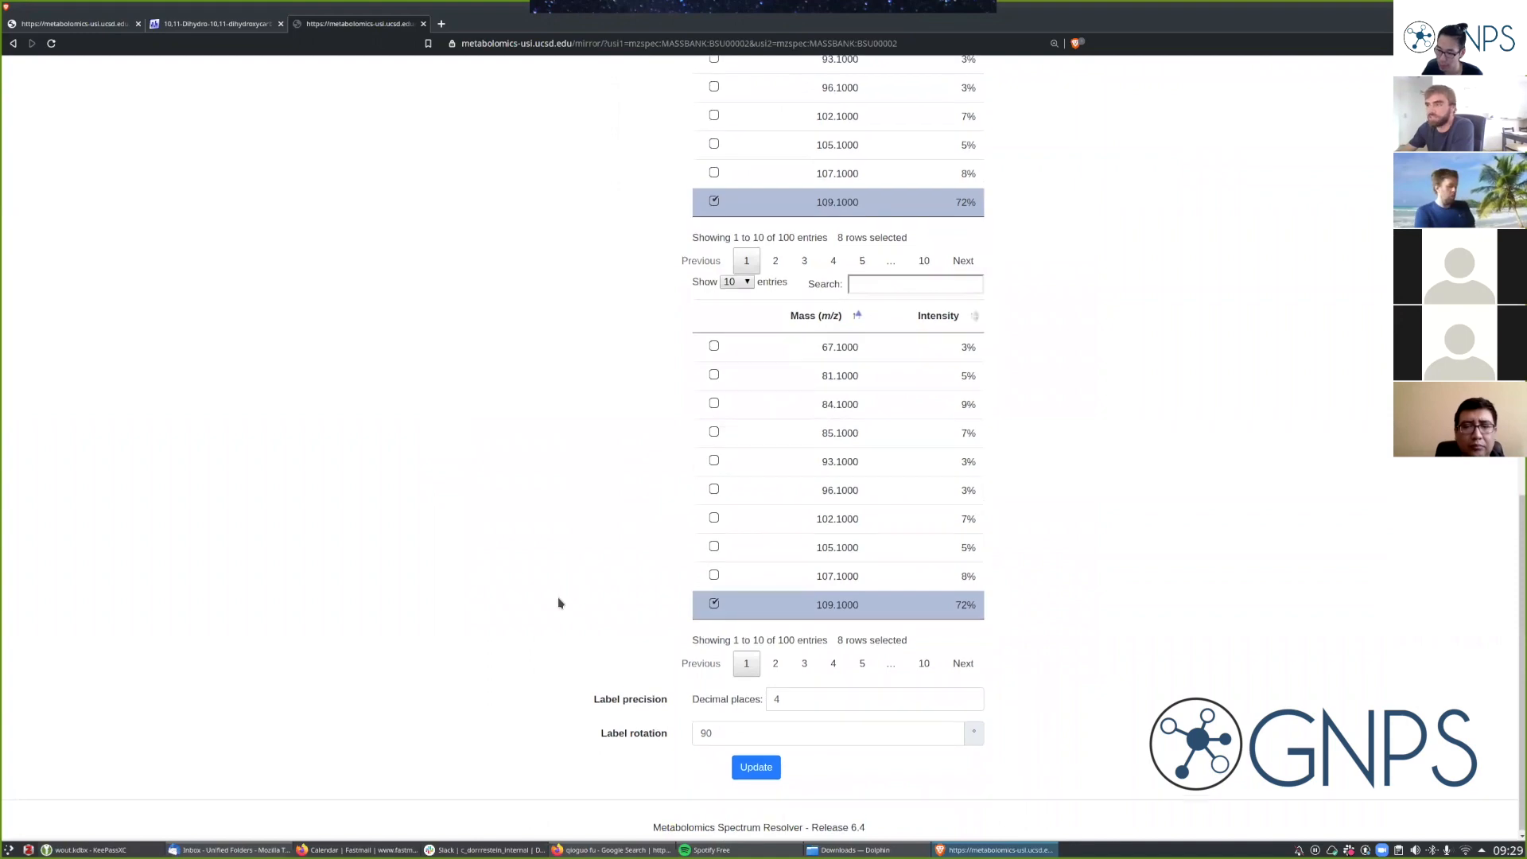
pyautogui.scroll(10, 561, 604)
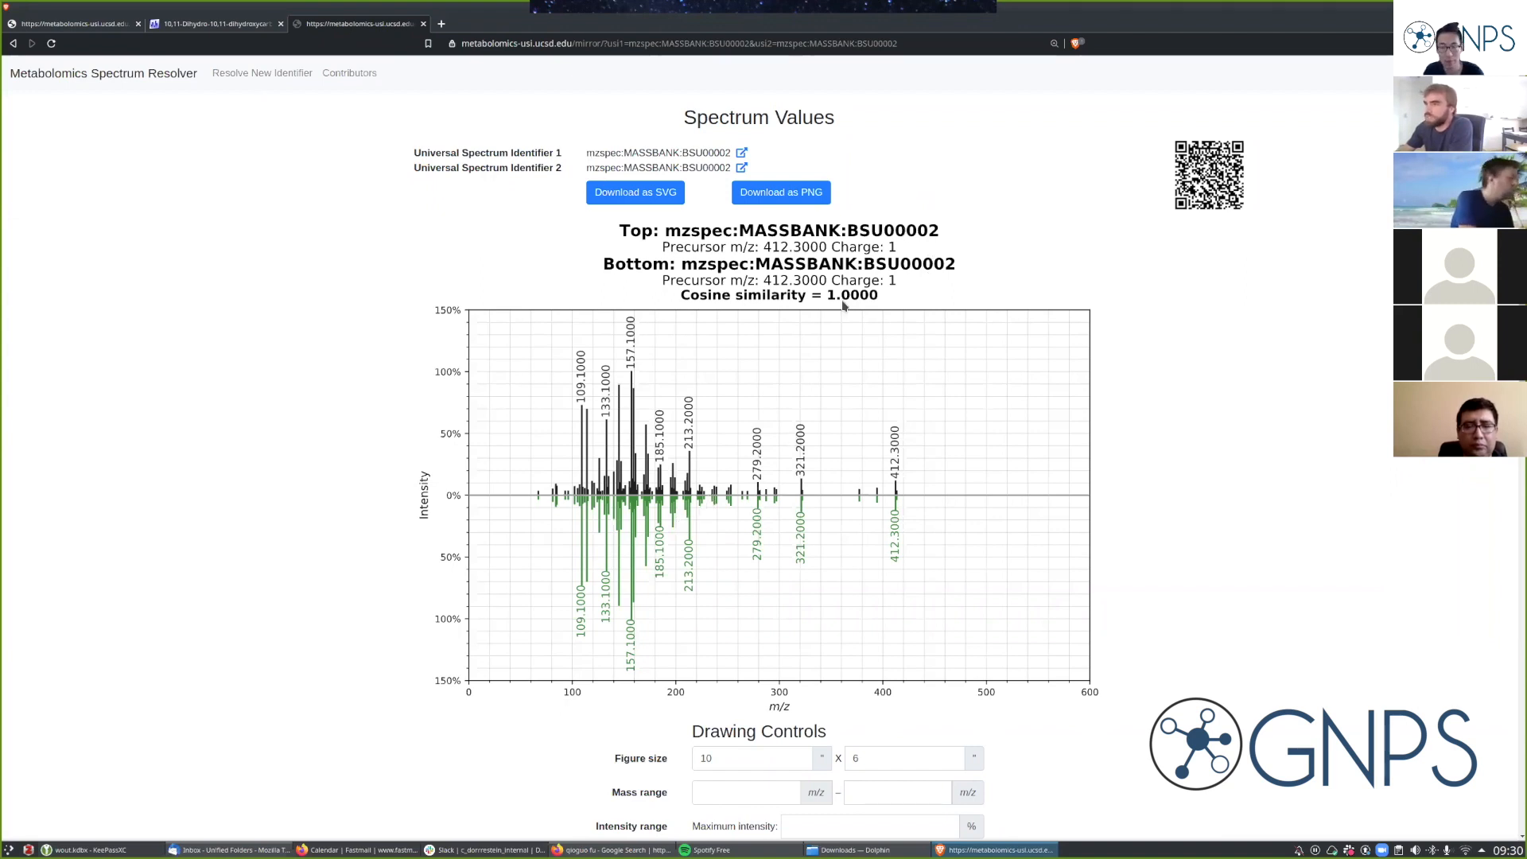
# Replace the second identifier in the mirror plot's web address with mzspec:MASSBANK:BSU00003 and load the new comparison.
pyautogui.click(892, 44)
pyautogui.press('BackSpace')
pyautogui.write('3')
pyautogui.press('Return')
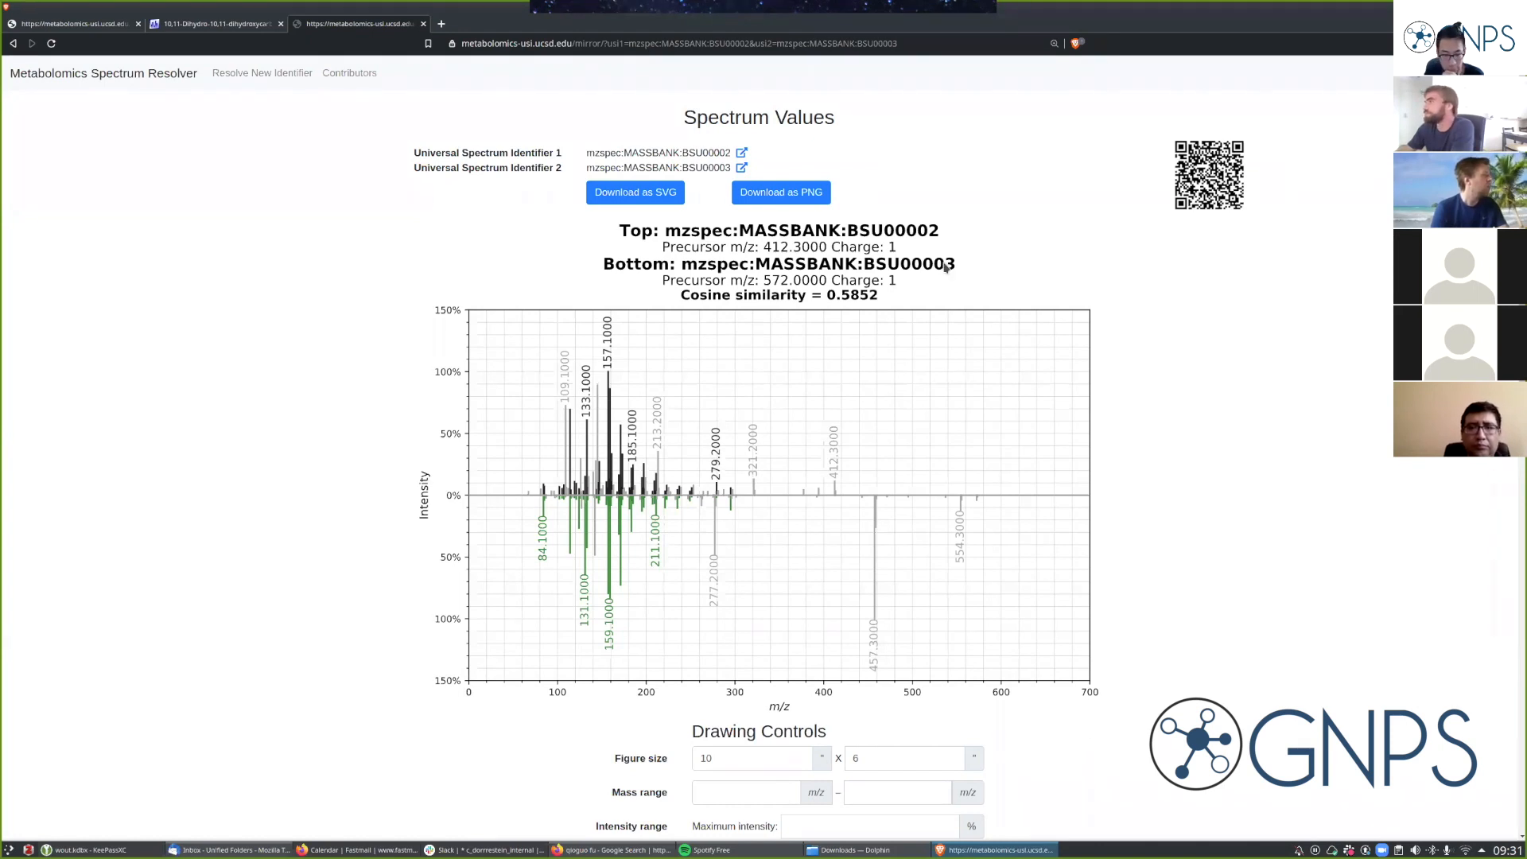
pyautogui.click(833, 8)
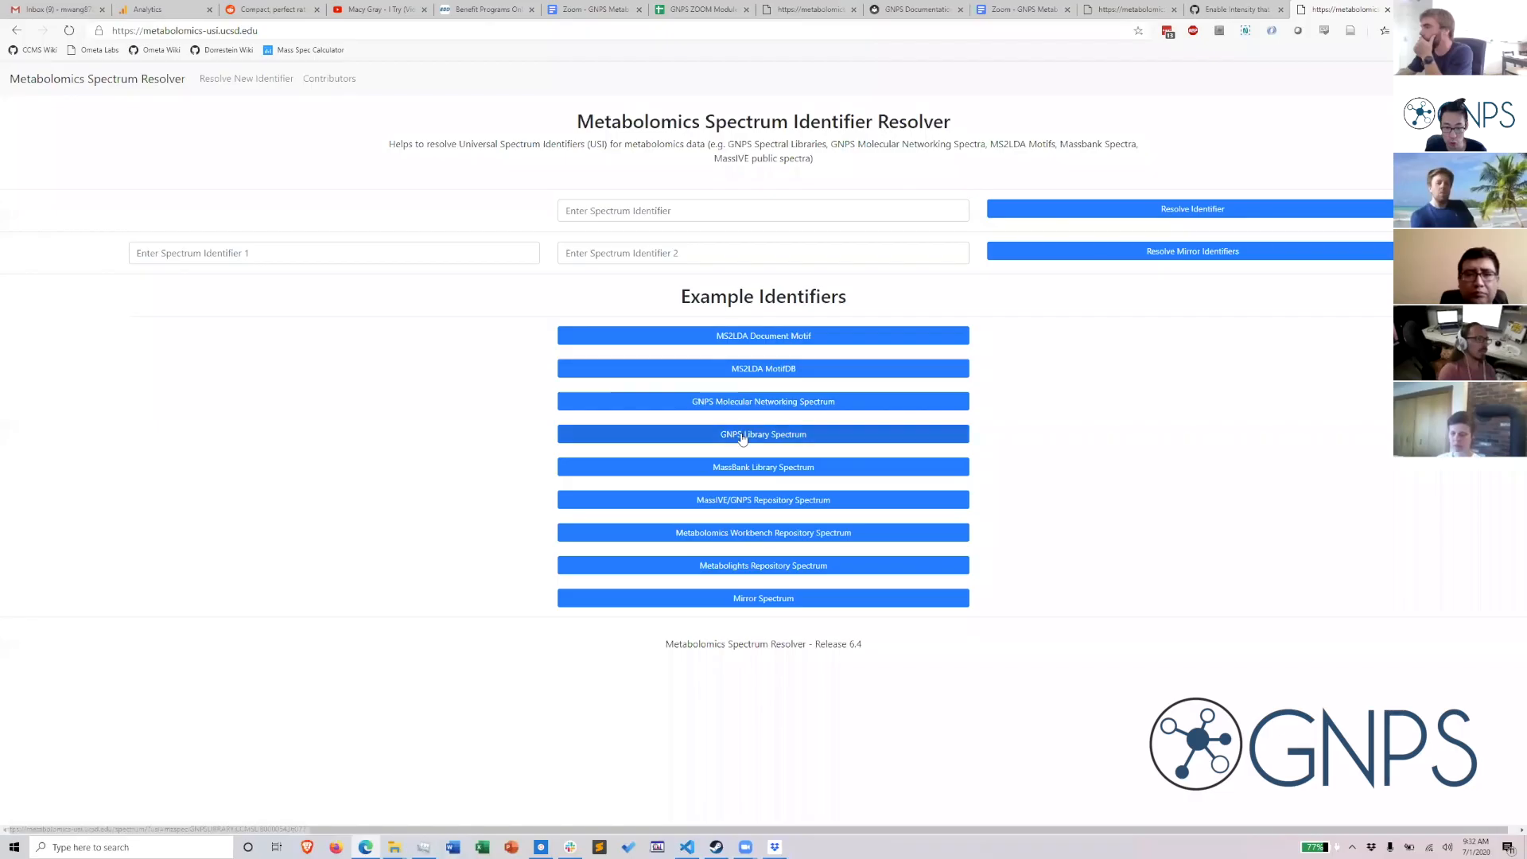
# Open the MassIVE/GNPS Repository Spectrum example from the resolver's home page.
pyautogui.click(703, 499)
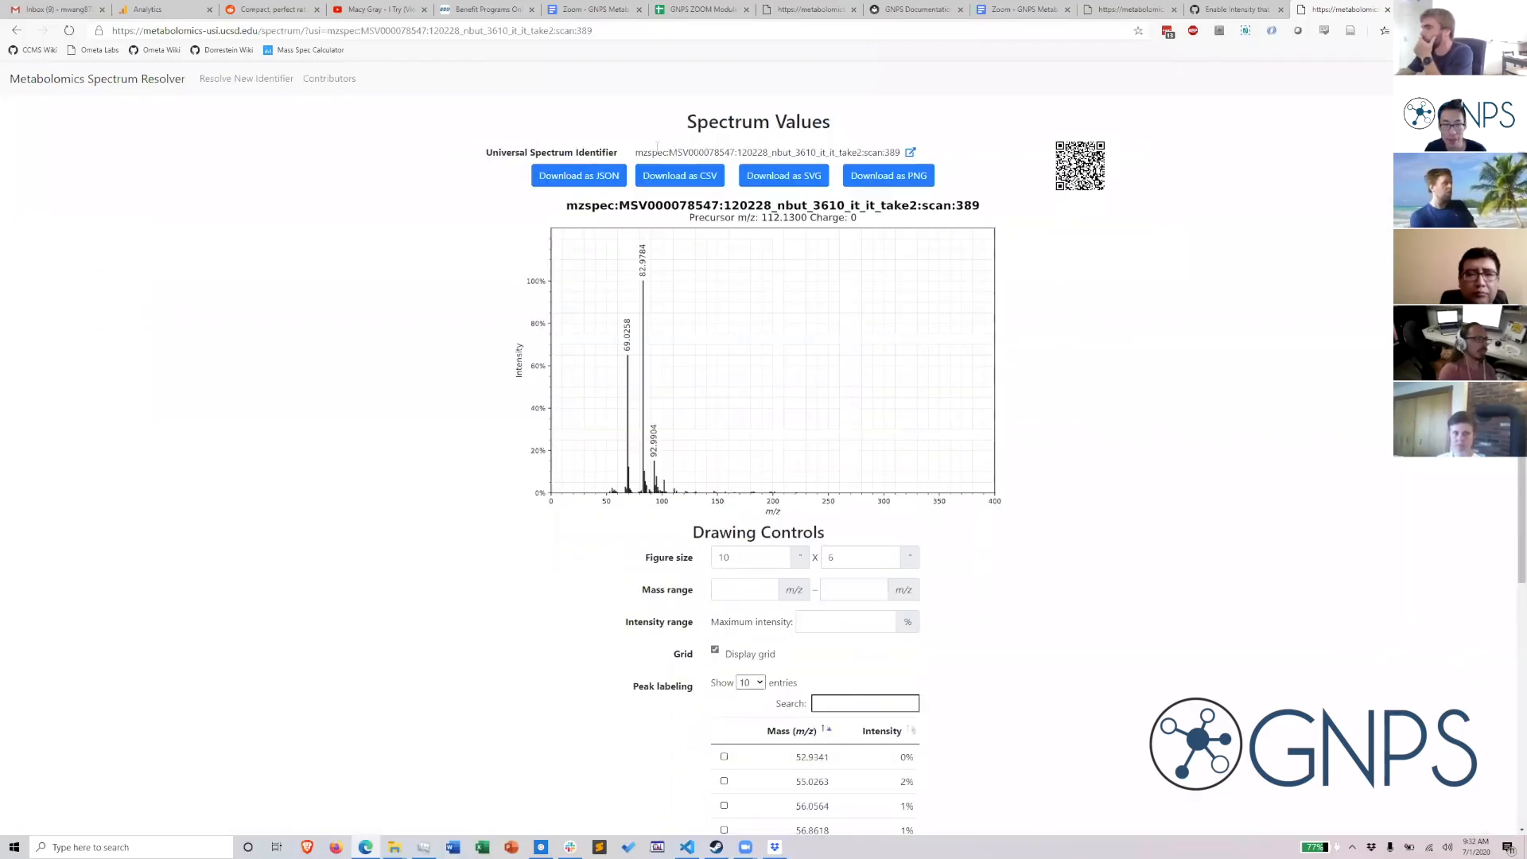
pyautogui.hotkey('alt', 'Left')
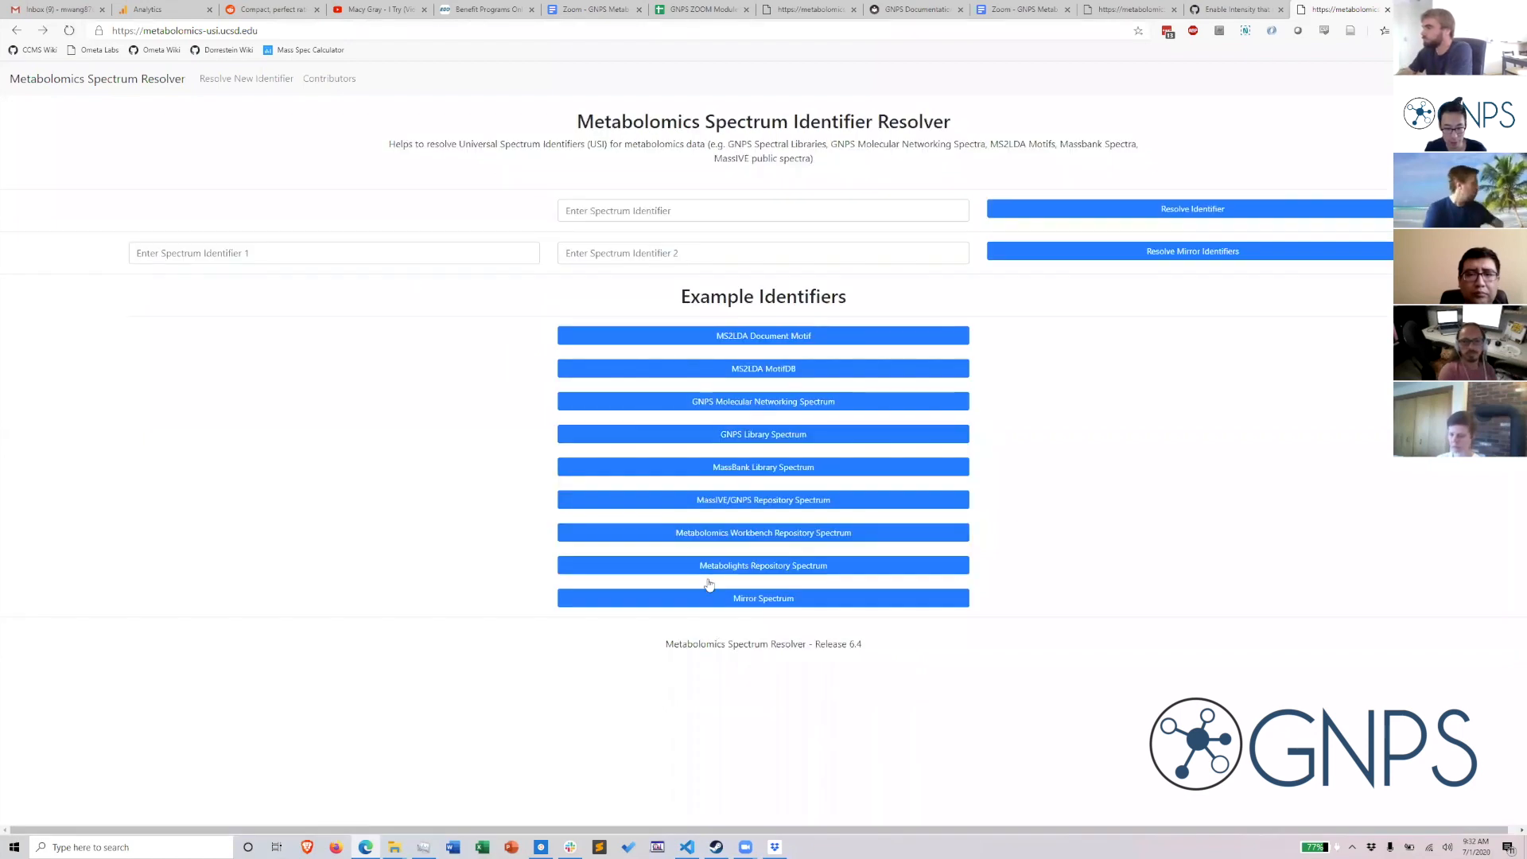
pyautogui.click(722, 503)
# Examine the repository spectrum's universal spectrum identifier, highlighting it and its scan number 389.
pyautogui.moveTo(674, 118); pyautogui.dragTo(839, 123)
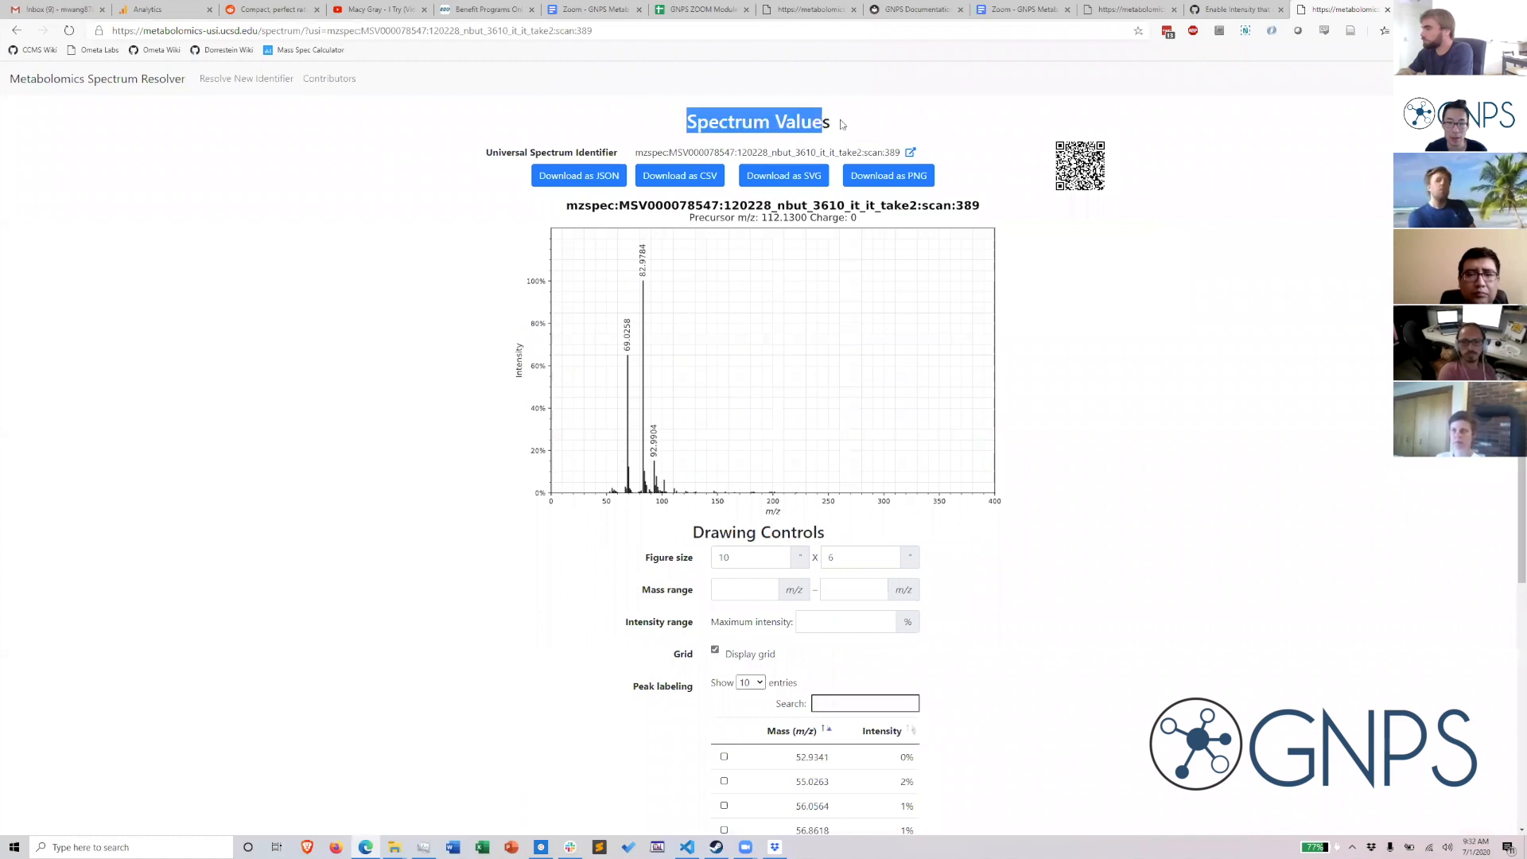
pyautogui.click(697, 164)
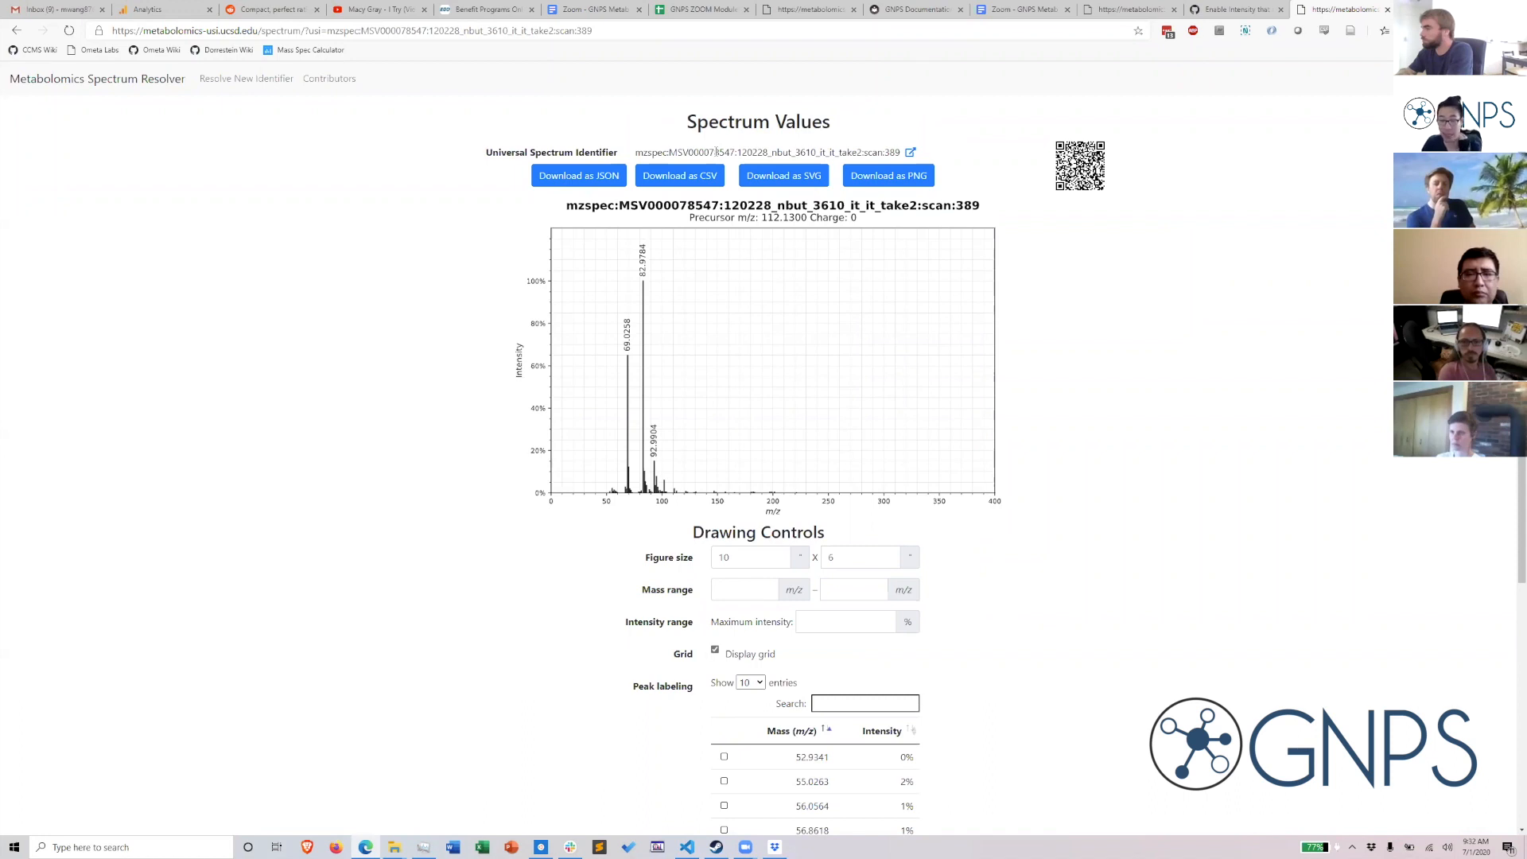
pyautogui.moveTo(636, 153); pyautogui.dragTo(903, 153)
pyautogui.click(671, 153)
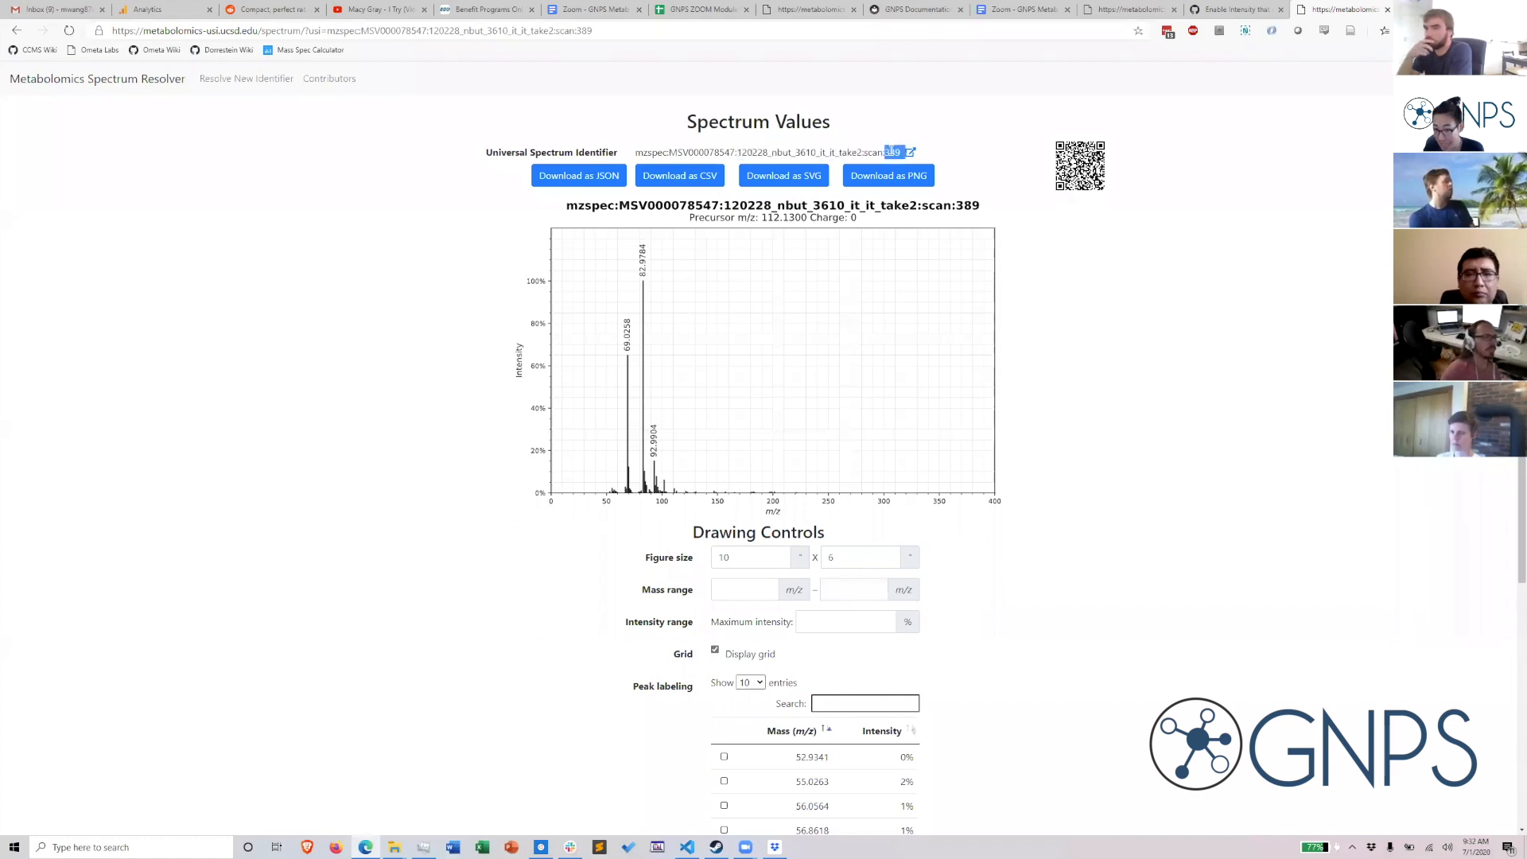
pyautogui.click(989, 169)
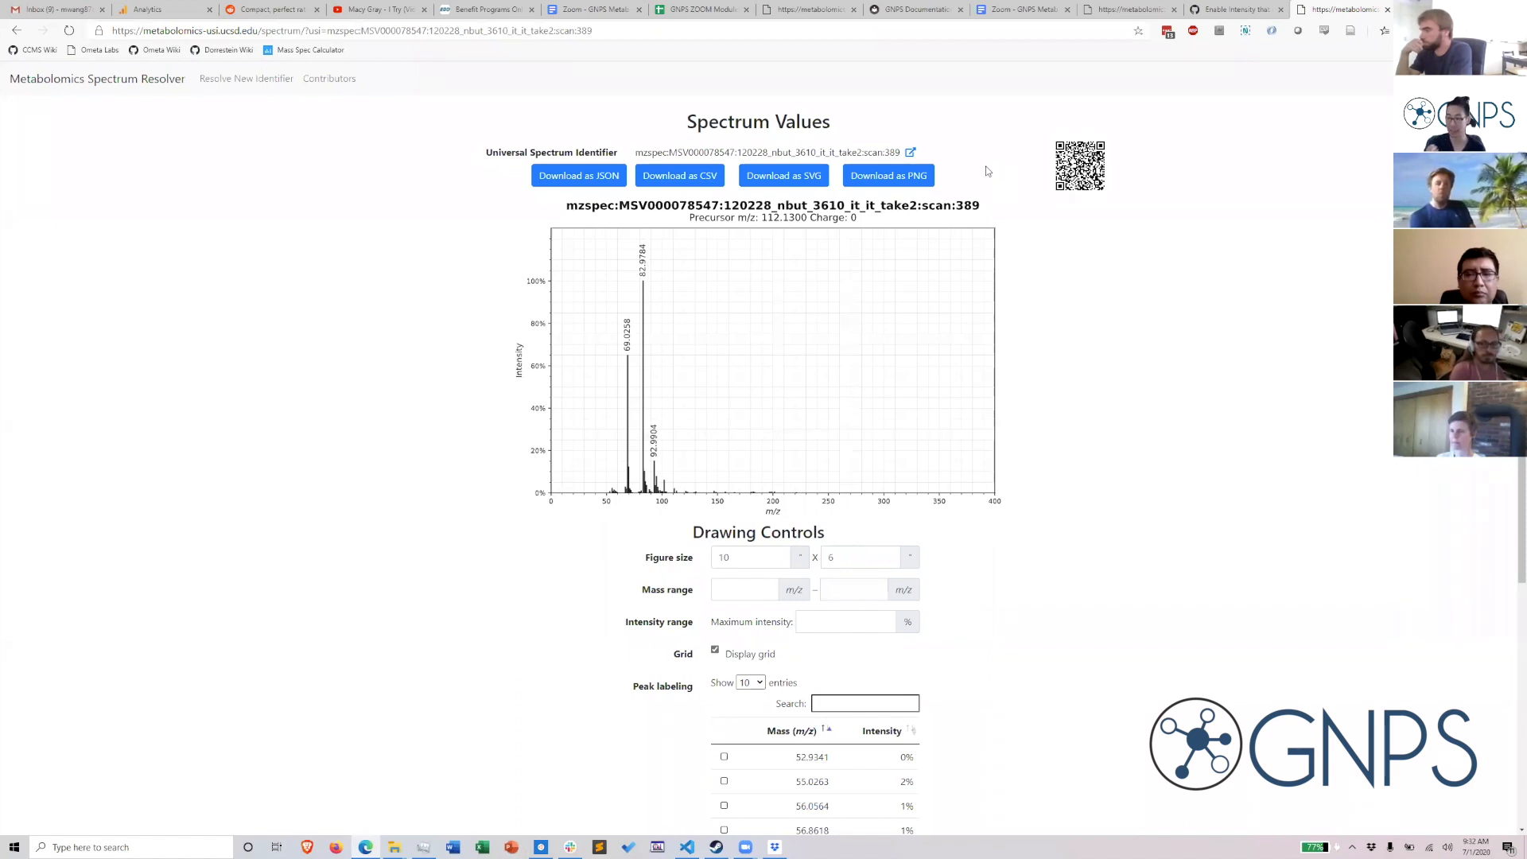
# Highlight the file name part, 120228_nbut_3610_it_it_take2, within the universal spectrum identifier and inspect it.
pyautogui.moveTo(698, 123); pyautogui.dragTo(1158, 431)
pyautogui.click(1106, 285)
pyautogui.click(653, 117)
pyautogui.click(1158, 431)
pyautogui.moveTo(644, 152); pyautogui.dragTo(800, 165)
pyautogui.click(799, 159)
pyautogui.doubleClick(802, 154)
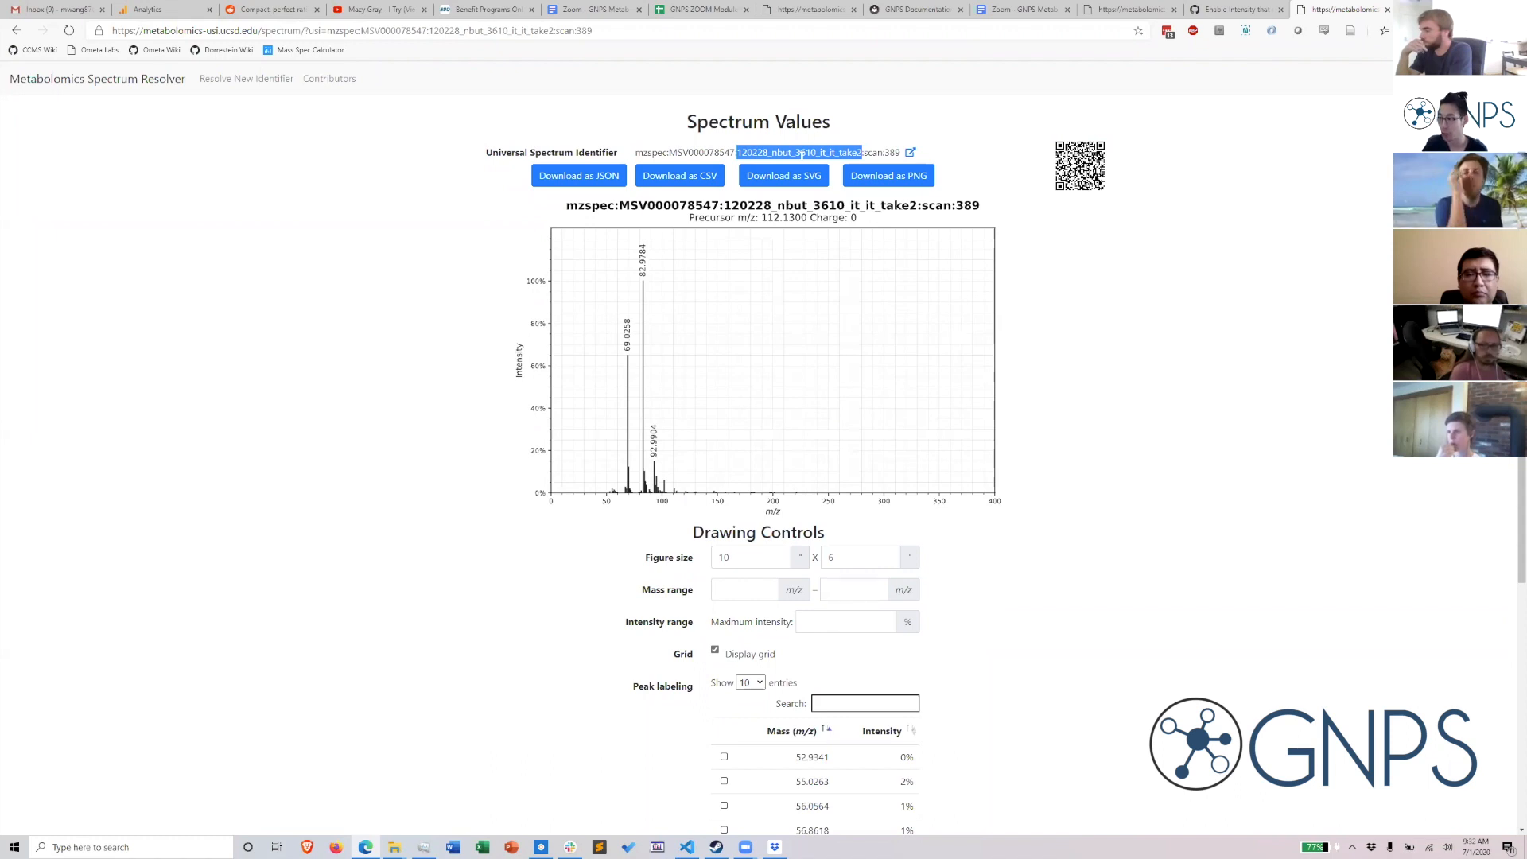
pyautogui.click(371, 326)
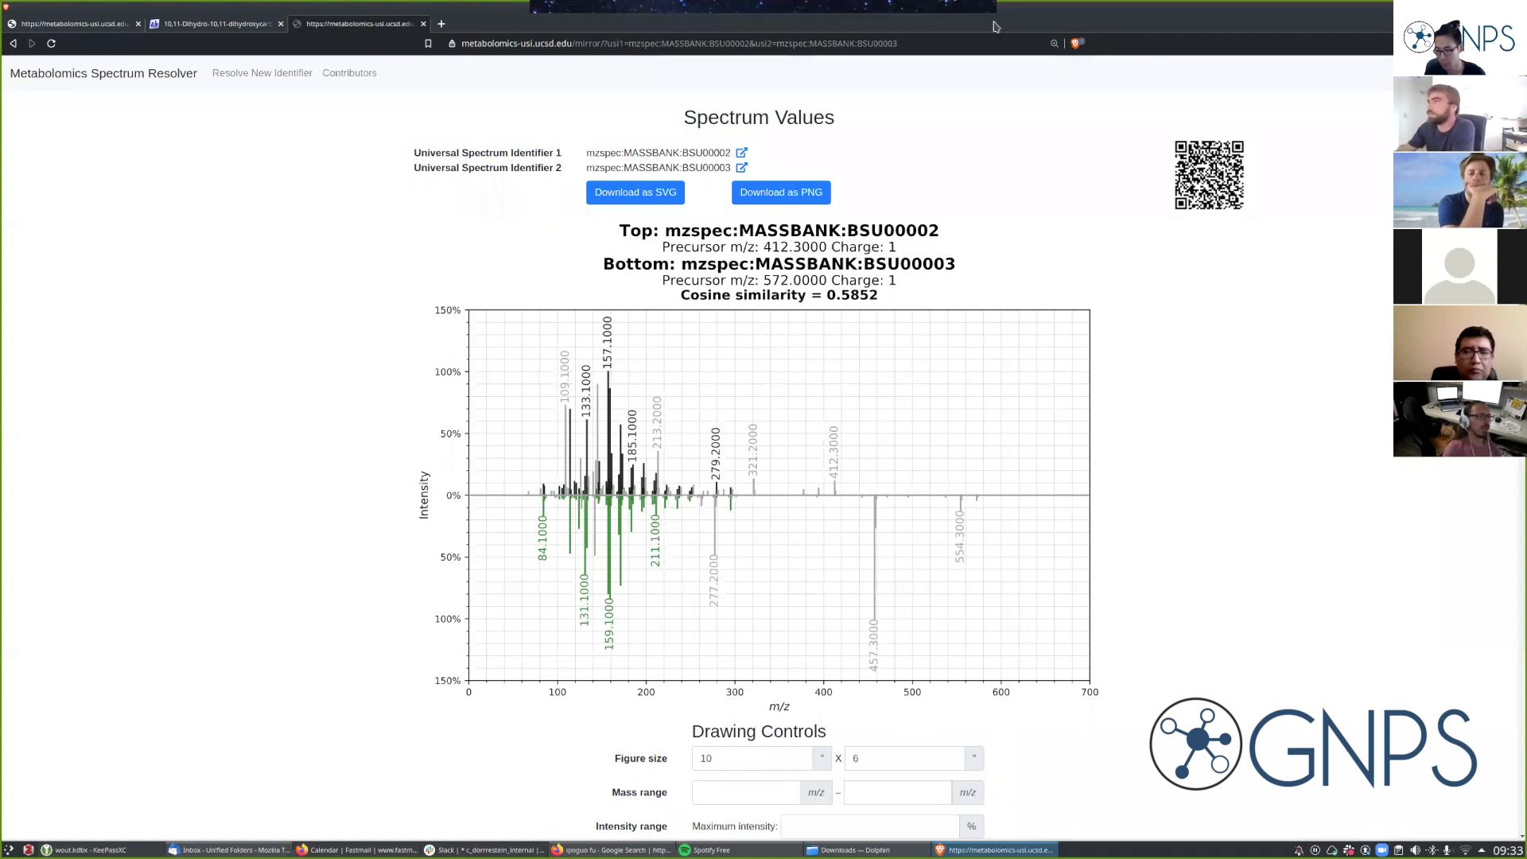
pyautogui.click(839, 13)
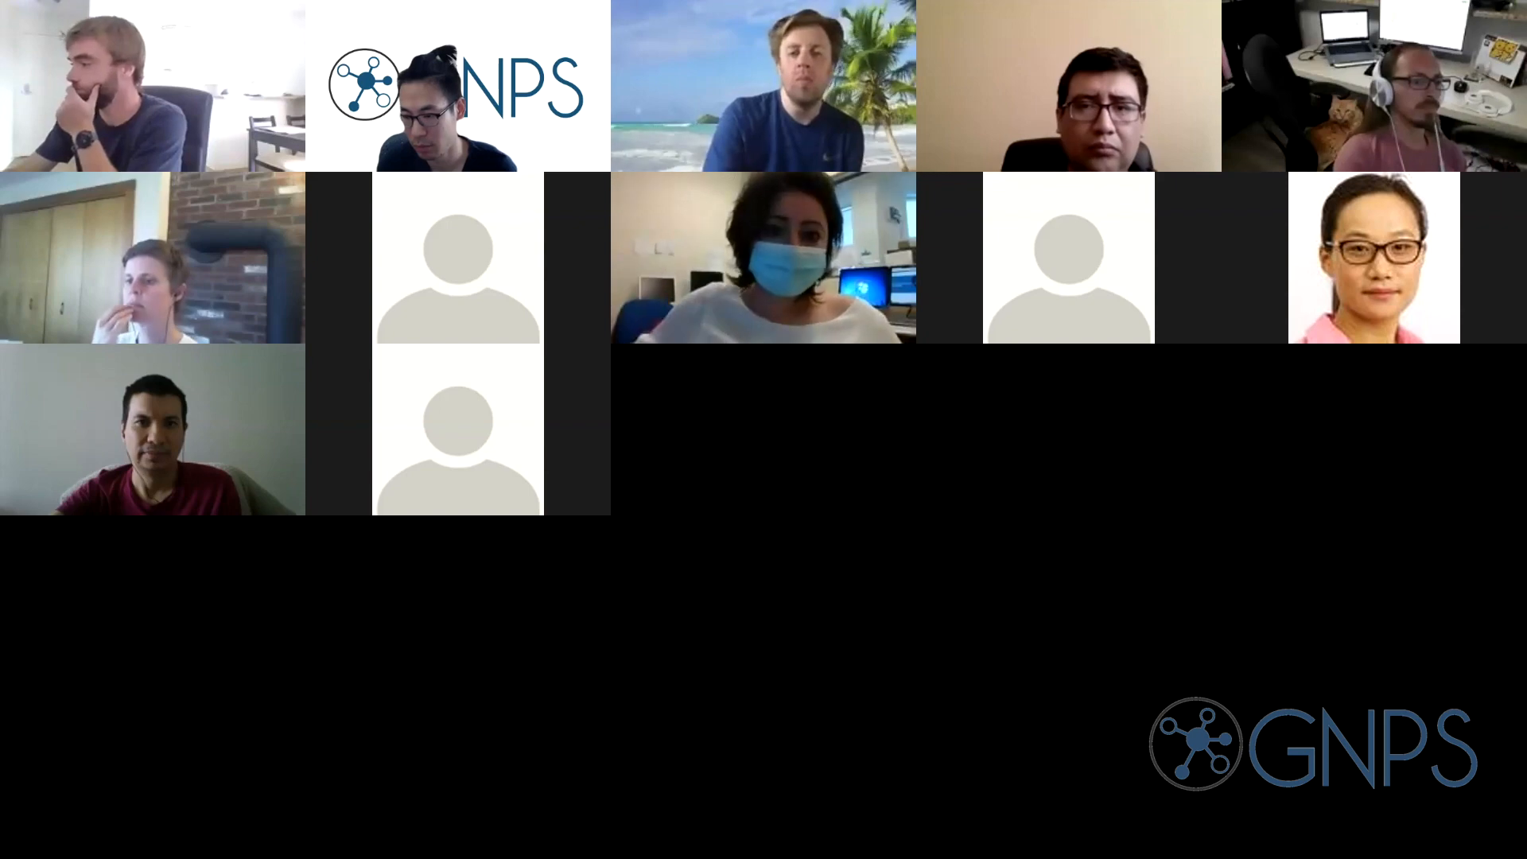